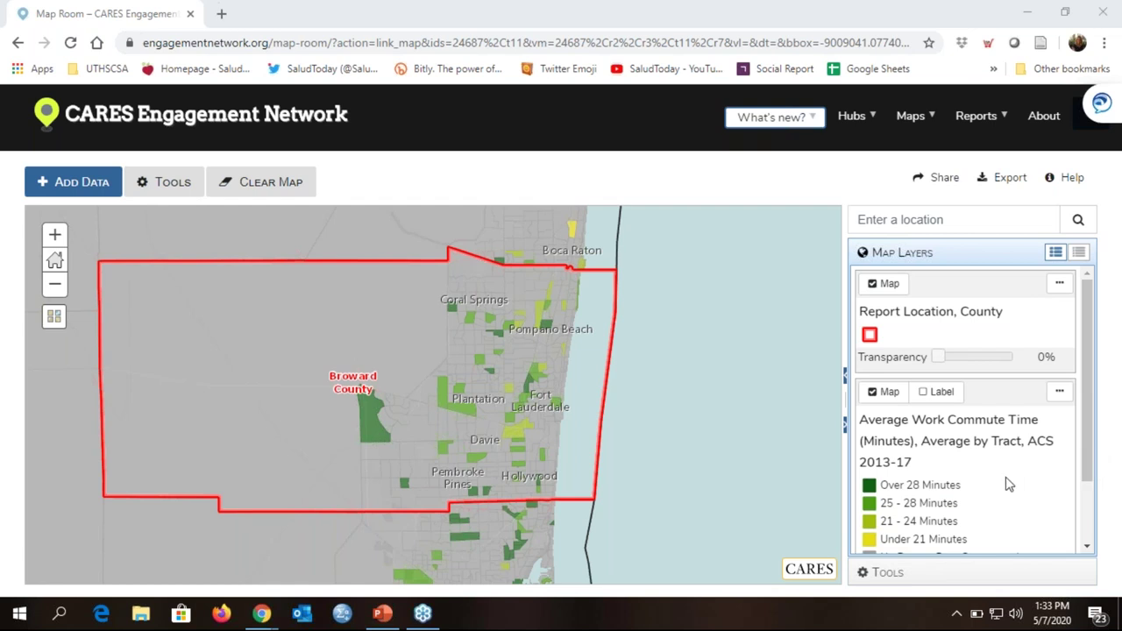
- Hide the Average Work Commute Time layer on the Broward County map
drag(1095, 449, 1097, 471)
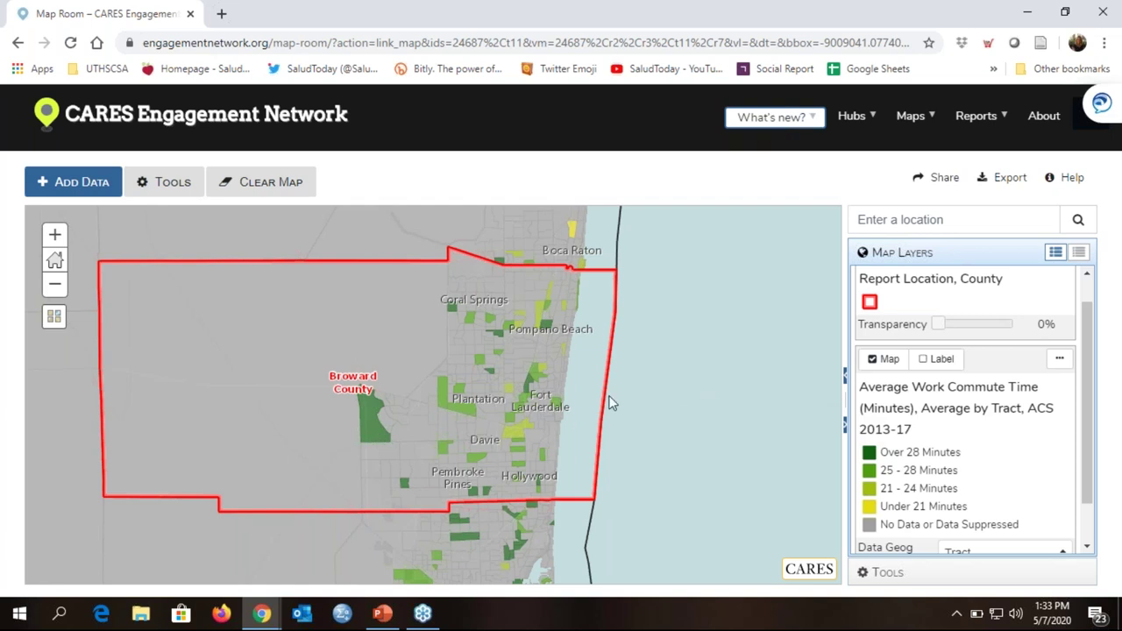
click(894, 364)
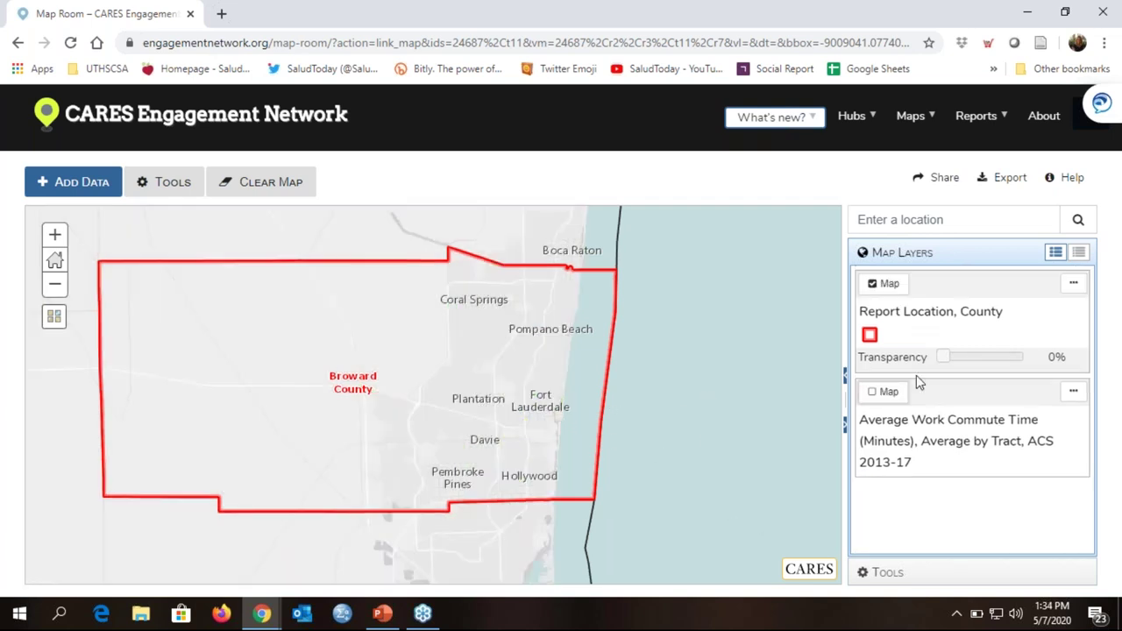
- Search the map data for "no vehicle" and try to add the Households with No Vehicle, ACS 2014-18 layer to the map
click(75, 185)
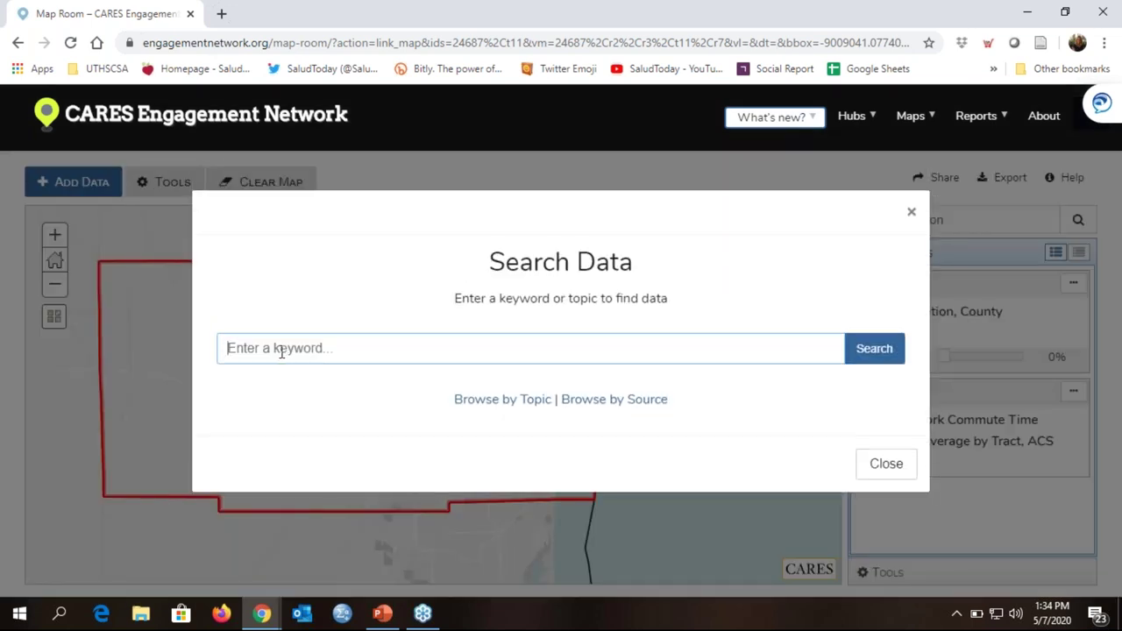
text(no vehicle)
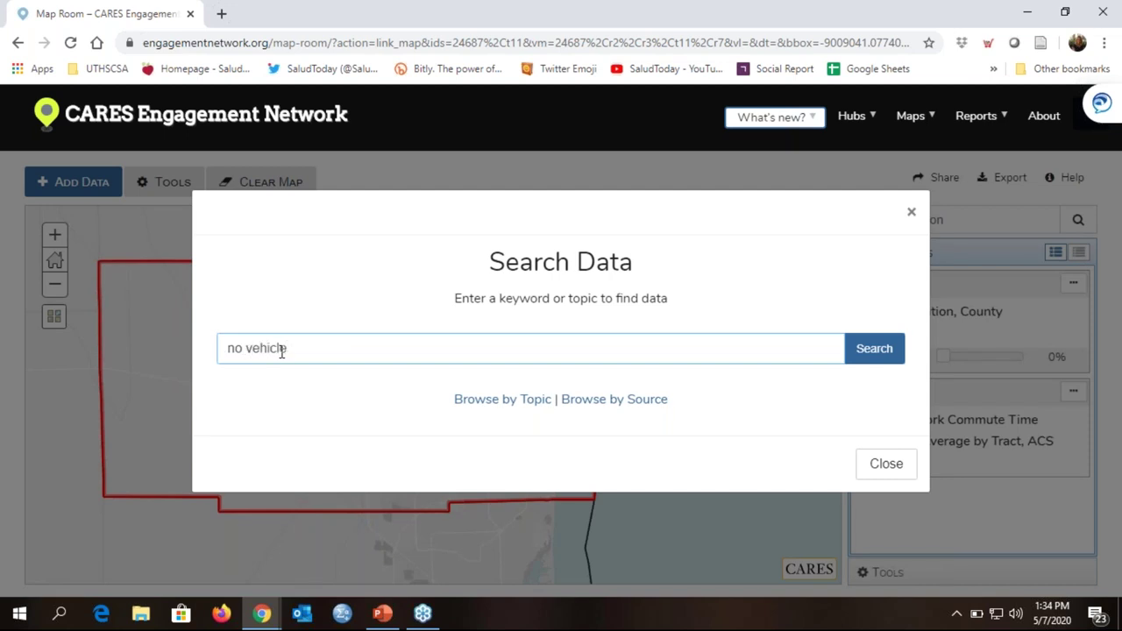
key(Return)
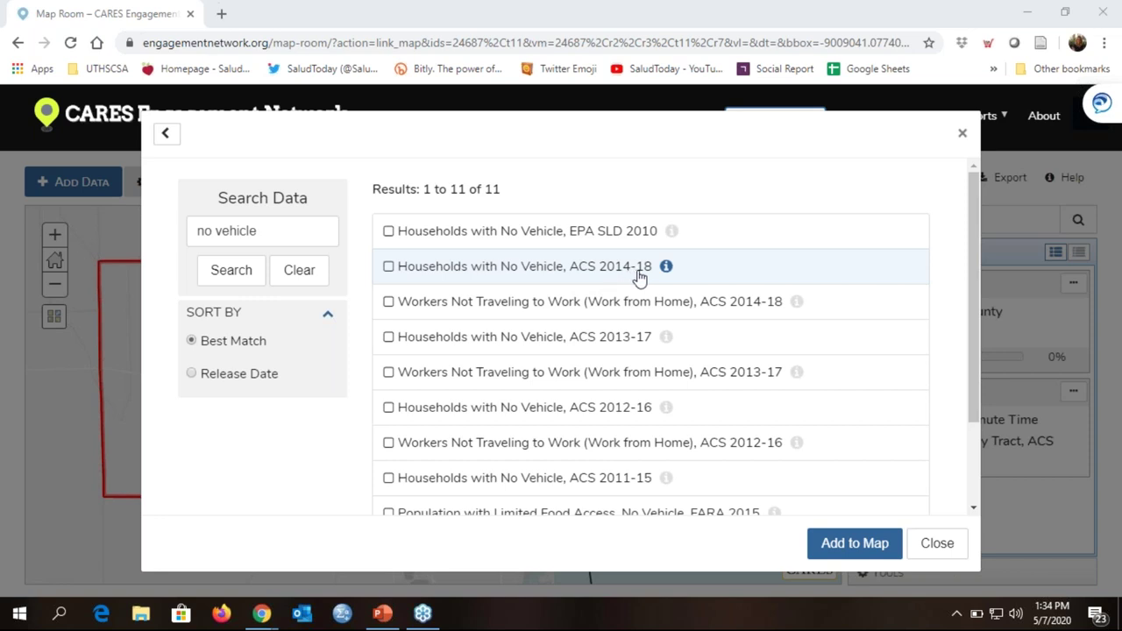
click(390, 268)
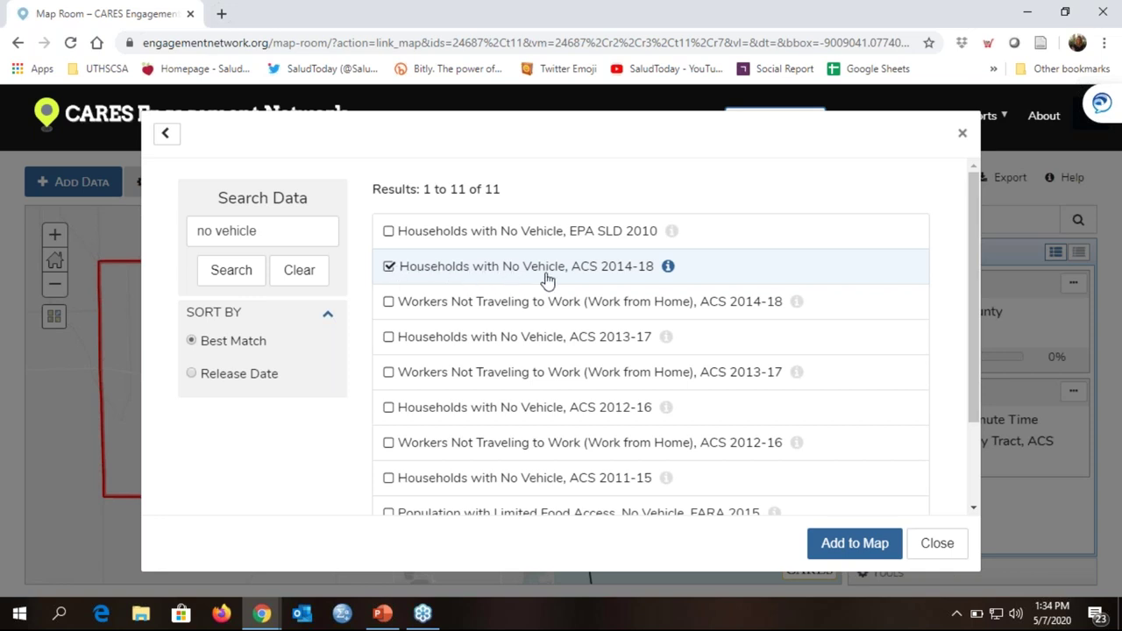
click(867, 546)
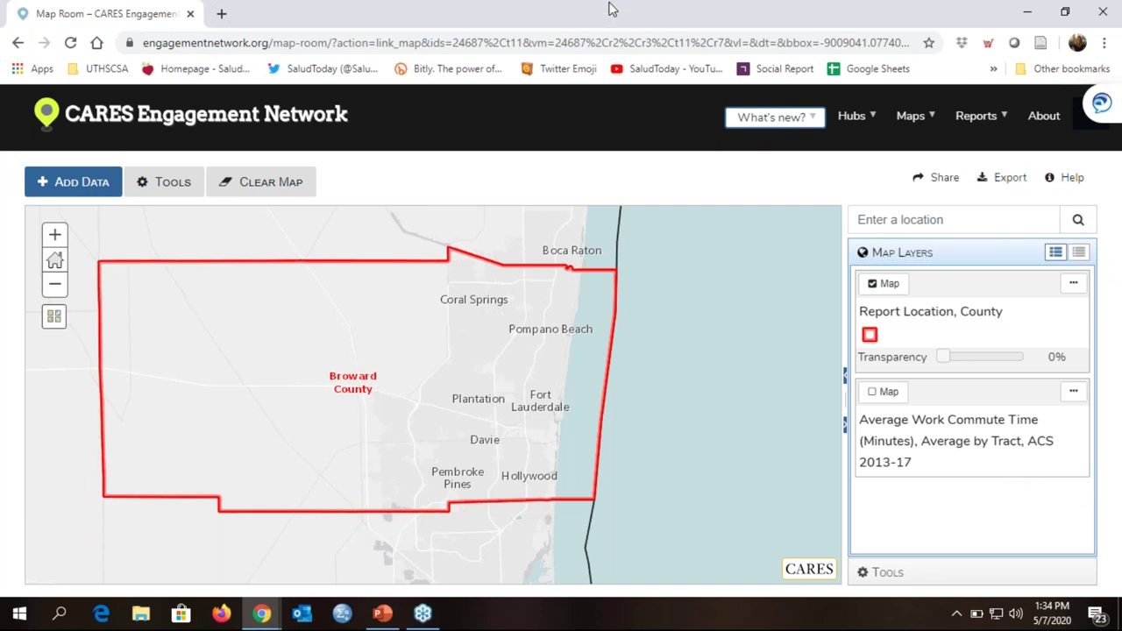
- Take the browser window out of full size and try again to add Households with No Vehicle, ACS 2014-18 from a "no vehicle" search
drag(551, 20, 549, 20)
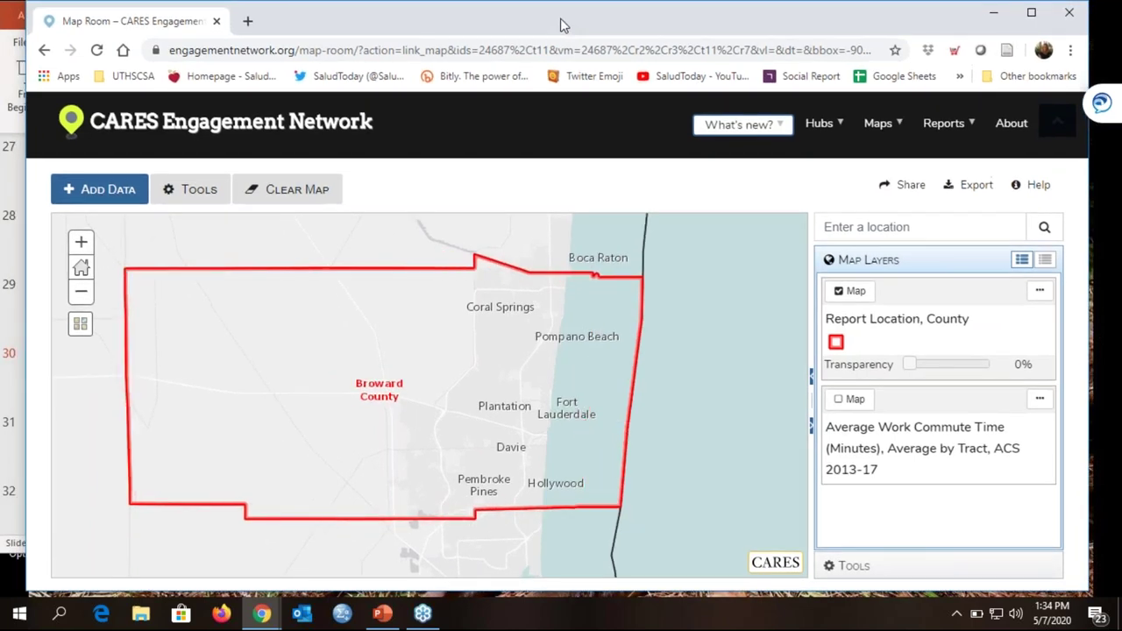
click(87, 195)
text(n)
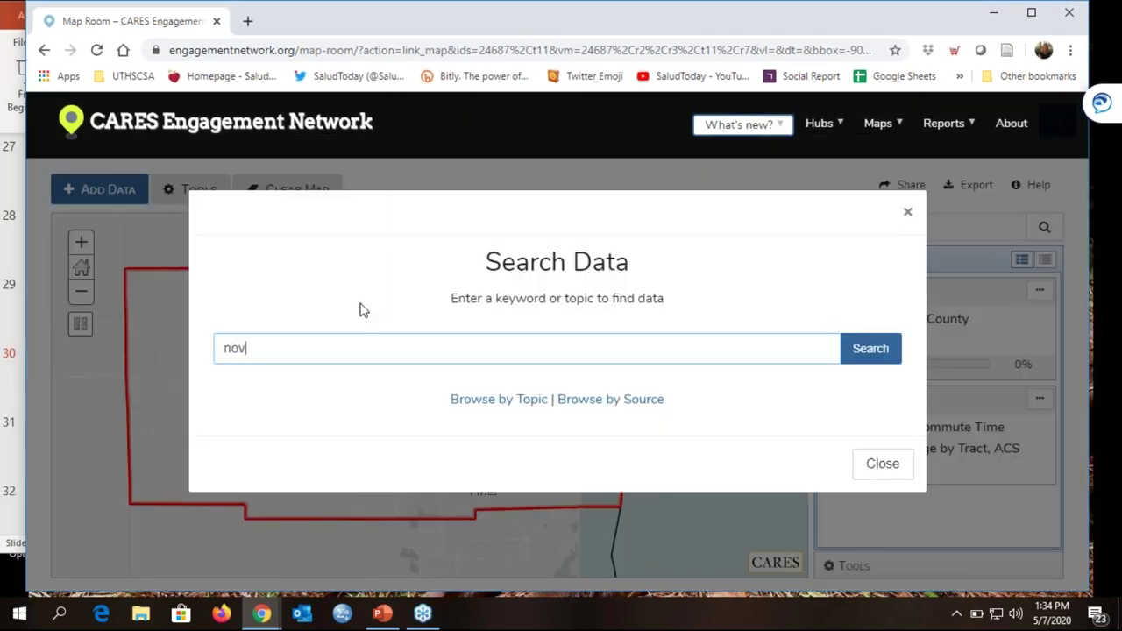
text(o vehcile)
key(Return)
click(268, 236)
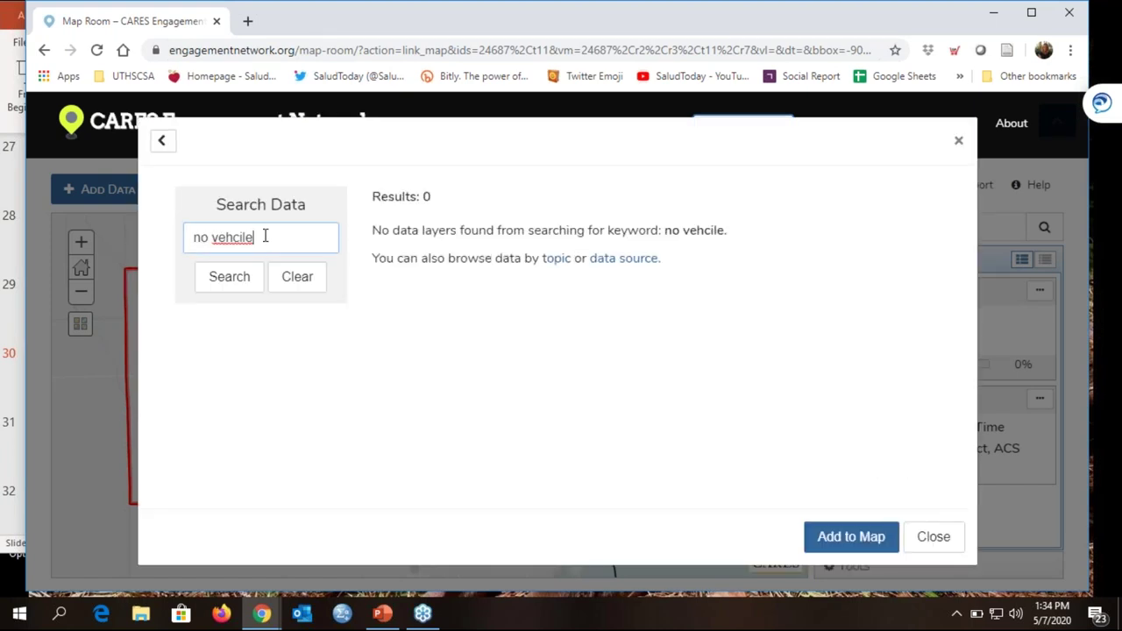
key(BackSpace)
key(BackSpace)
key(BackSpace)
key(BackSpace)
text(icle)
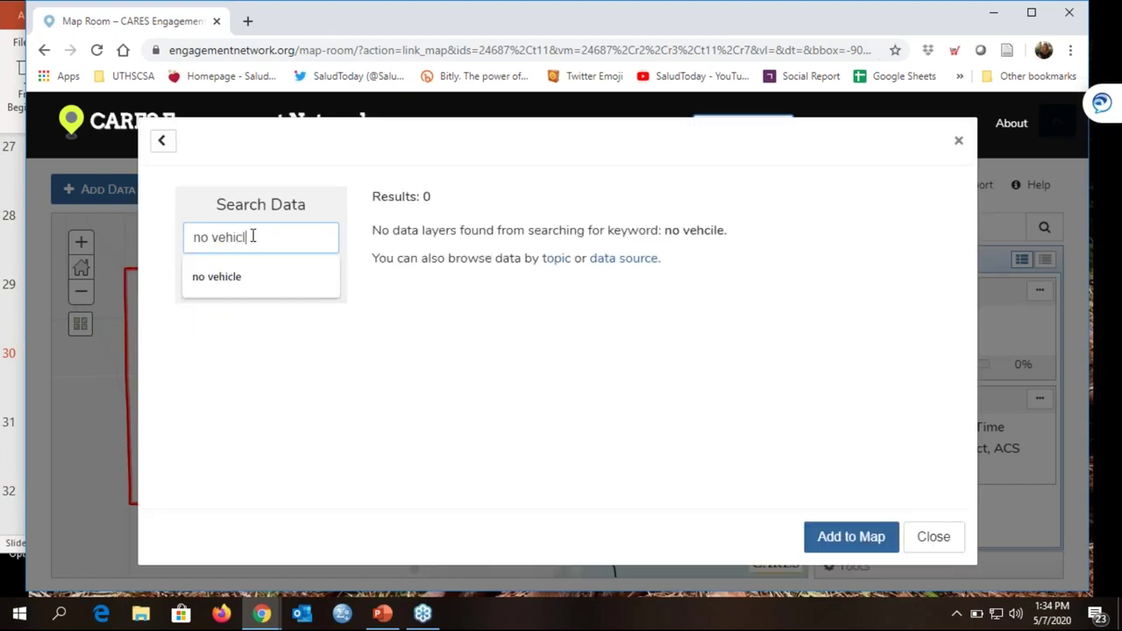
key(Return)
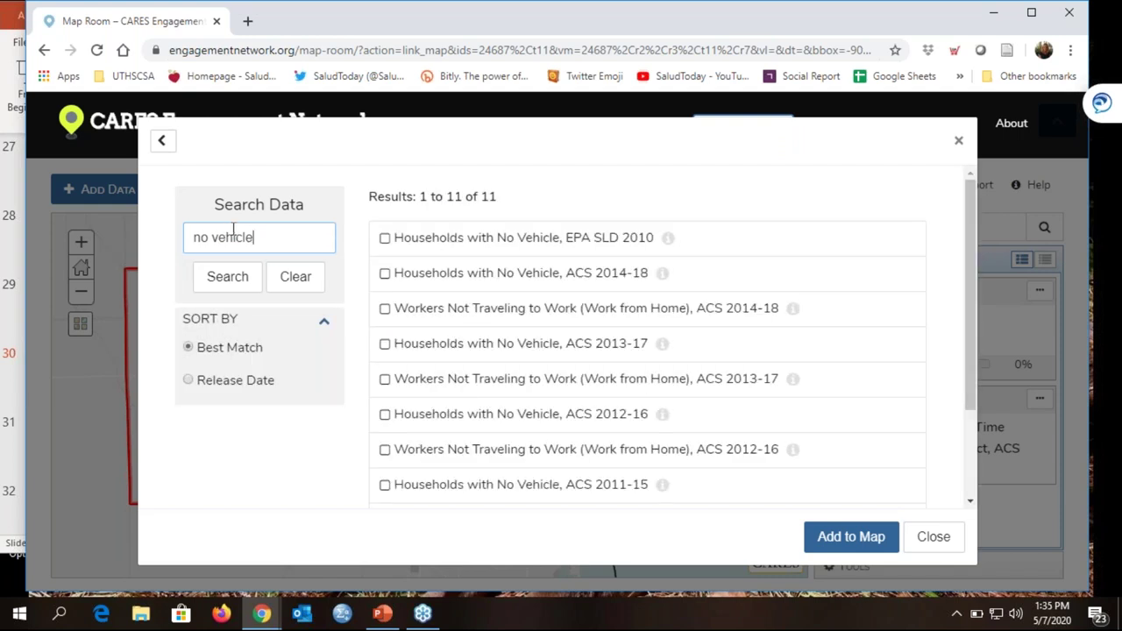
click(385, 273)
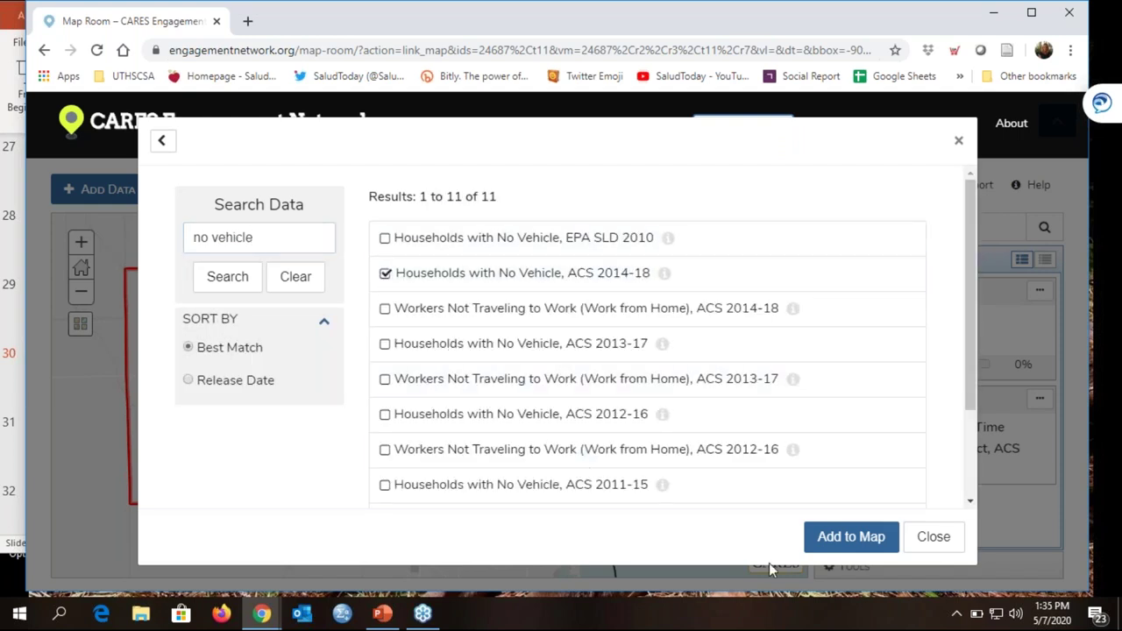
click(851, 539)
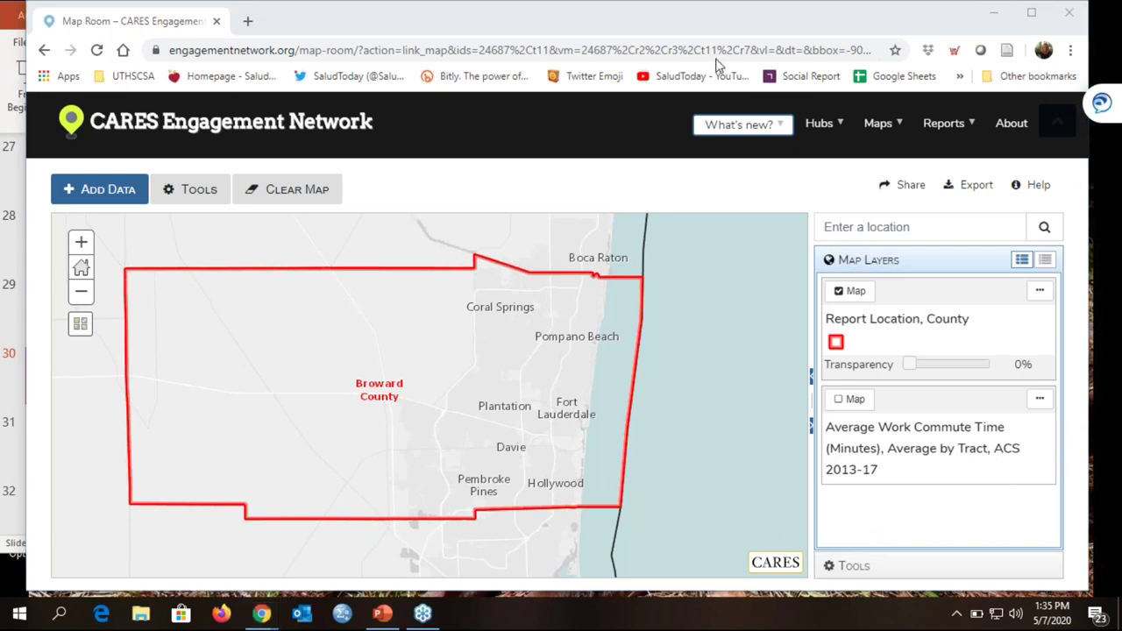
- Open the Health Equity Report Card page at salud.to/equityreport in a new browser tab
click(247, 21)
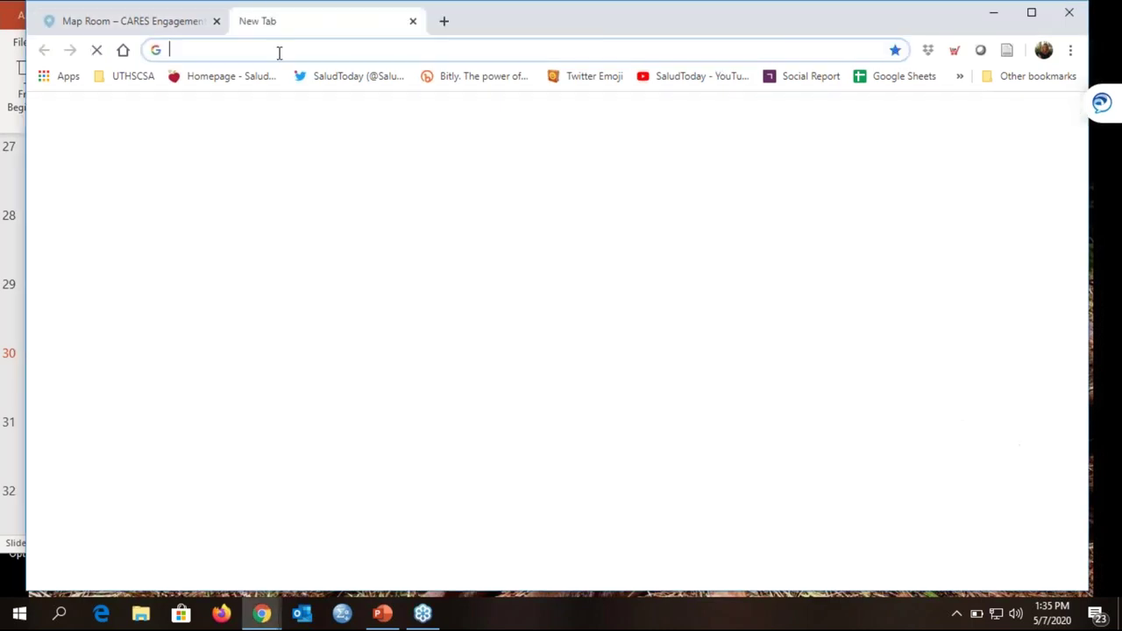
text(salud.t)
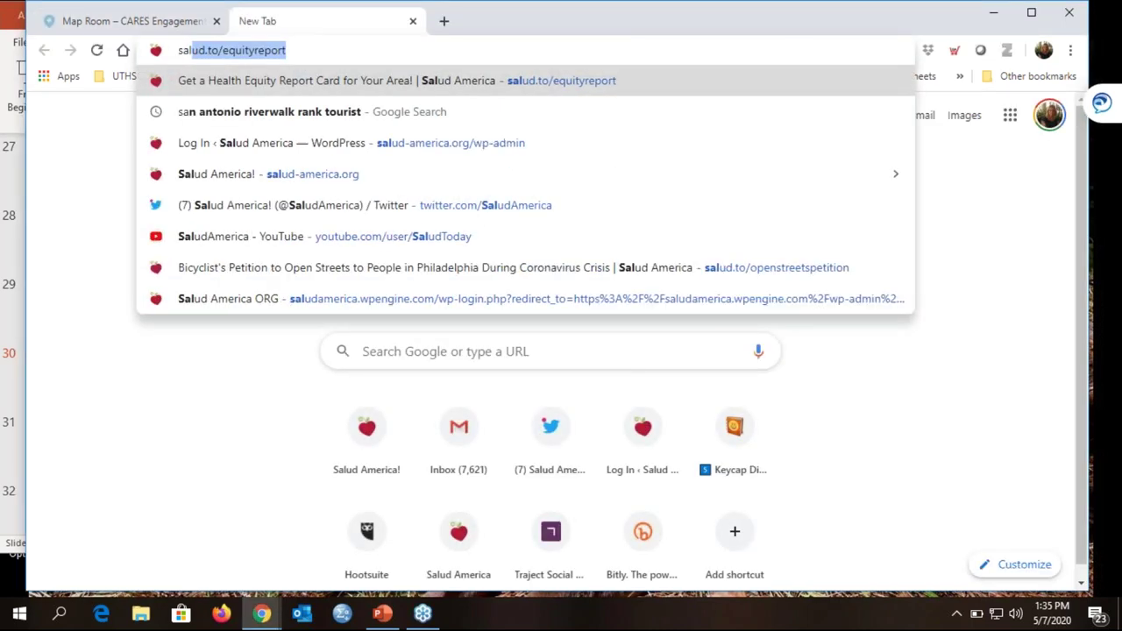
text(o/e)
key(BackSpace)
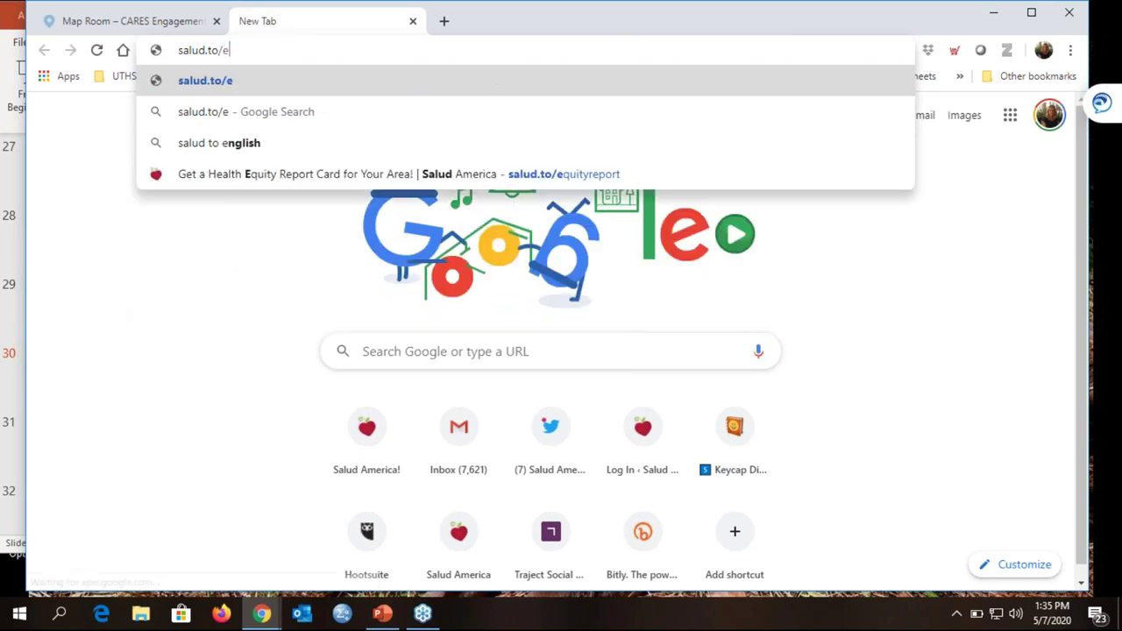
text(quity)
key(Return)
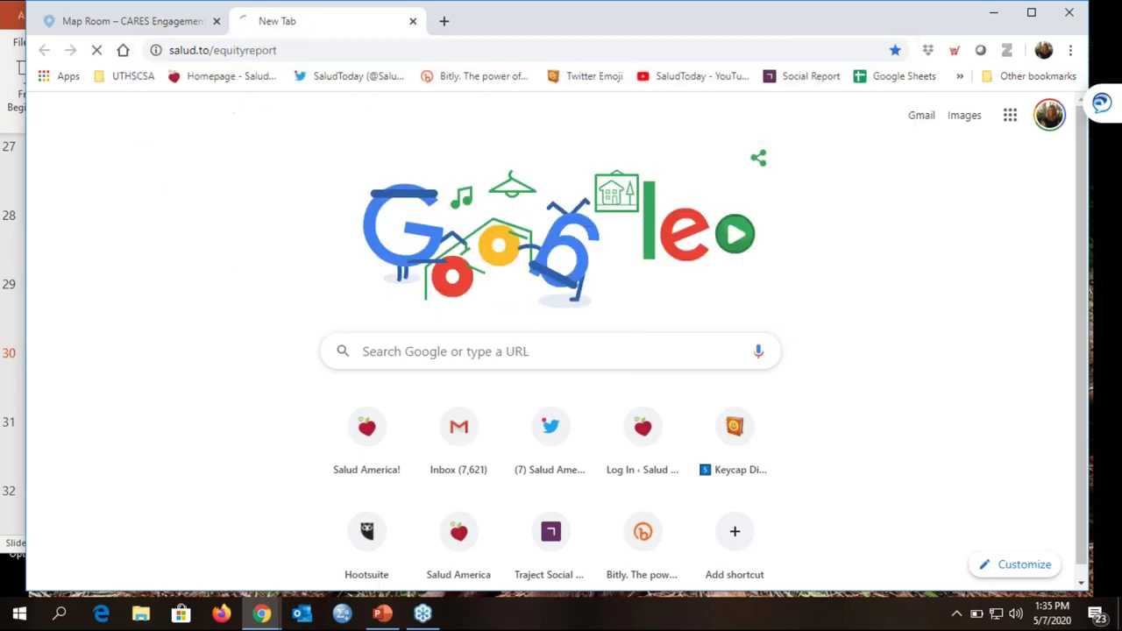
- Create a health equity report card for Broward County, Florida
scroll(562, 332, down, 8)
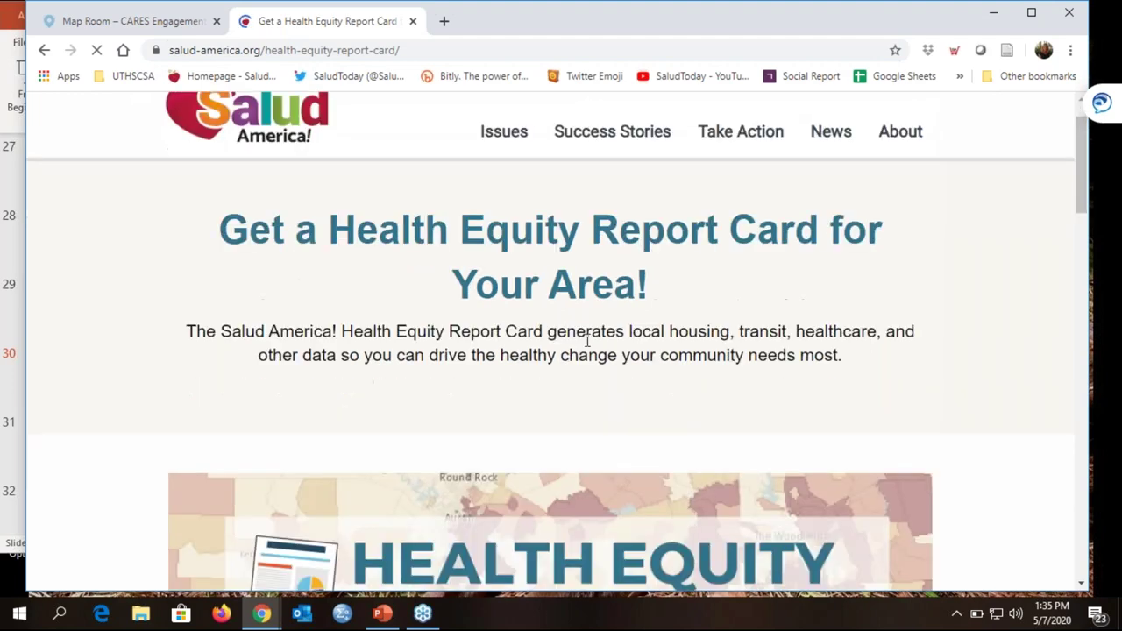
click(265, 273)
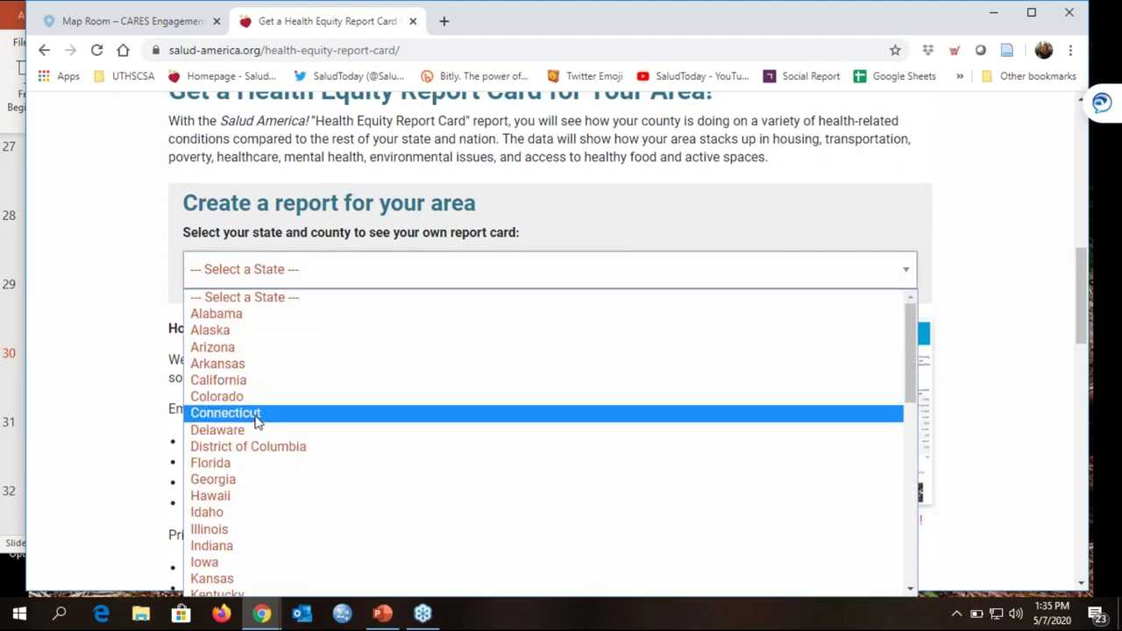
click(235, 463)
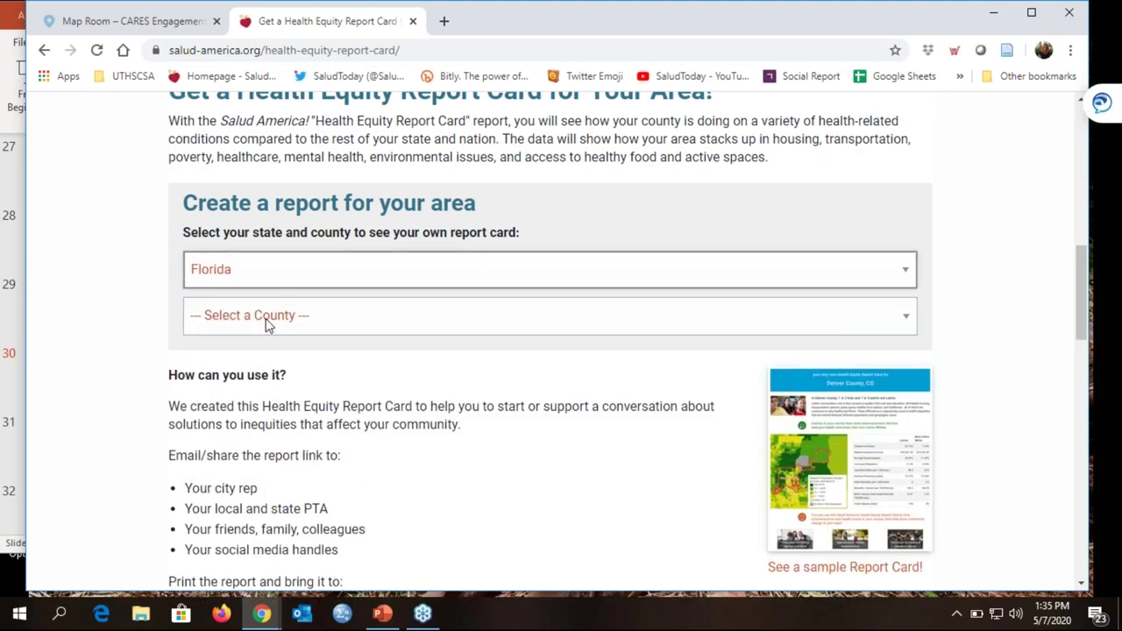
click(268, 322)
scroll(282, 228, down, 1)
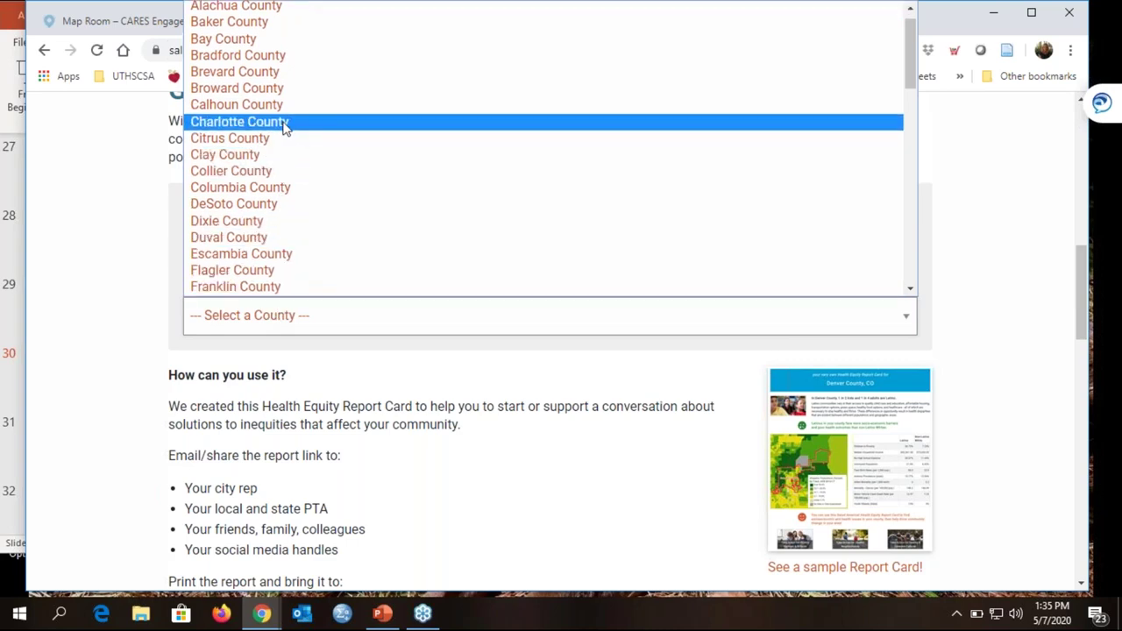
click(286, 88)
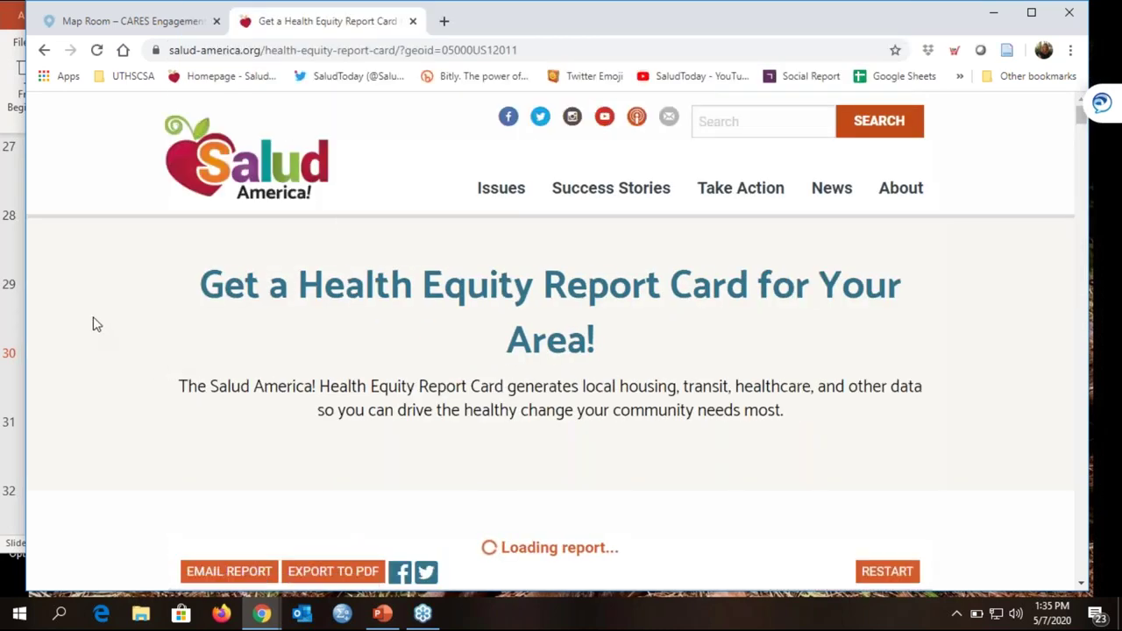
- Open the average work commute time map from the report's Transportation section in the Map Room
scroll(93, 317, down, 4)
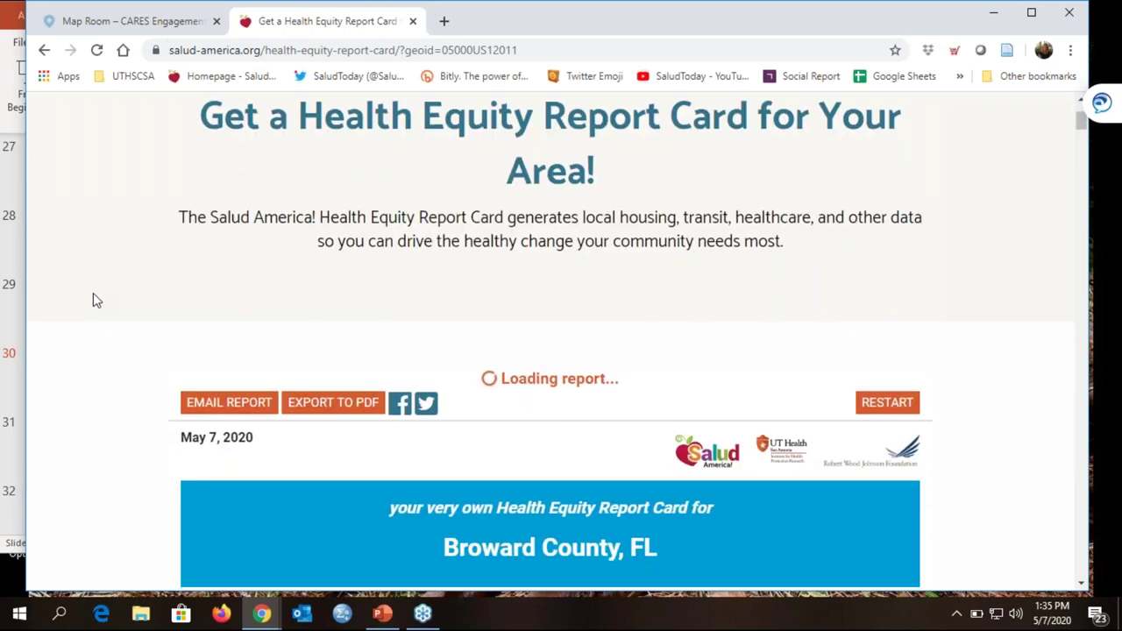
scroll(93, 299, down, 4)
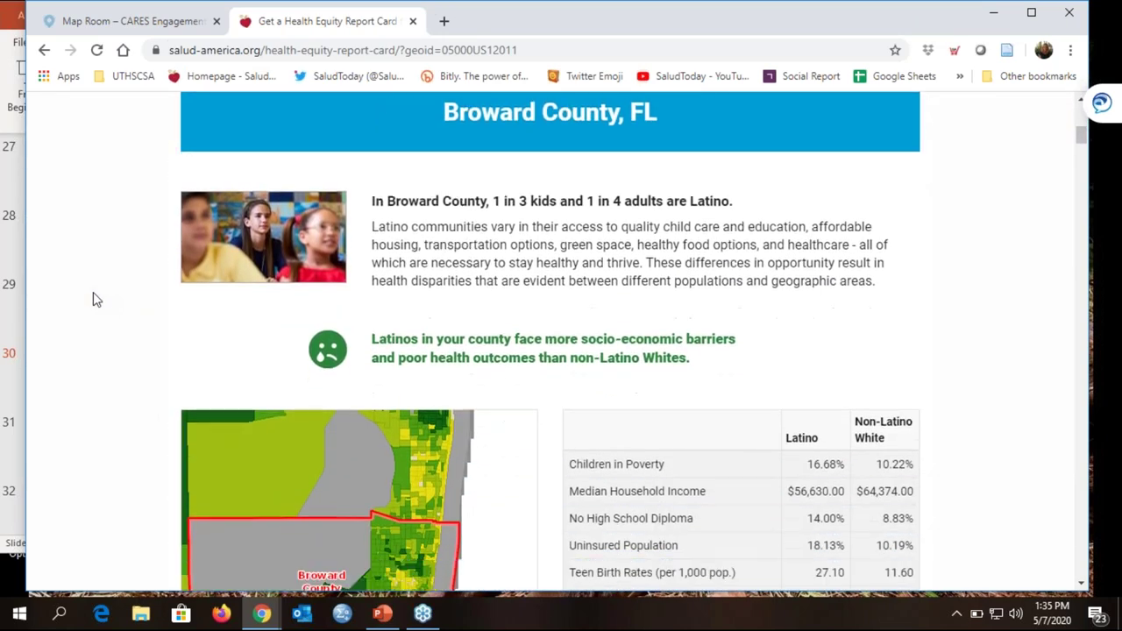
scroll(97, 300, down, 9)
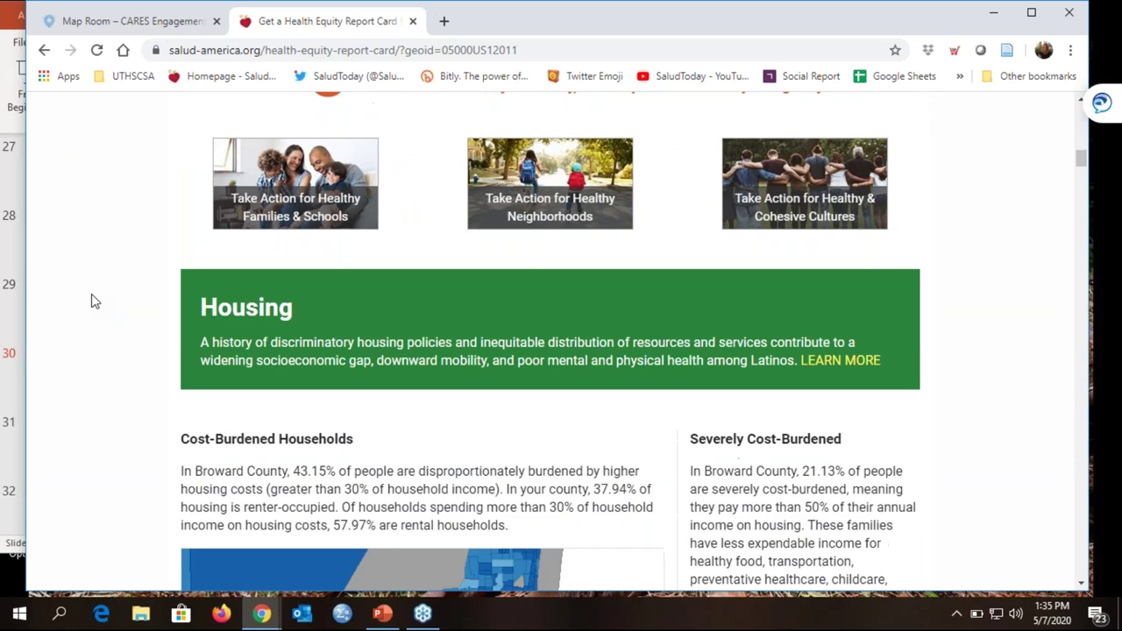
scroll(94, 303, down, 15)
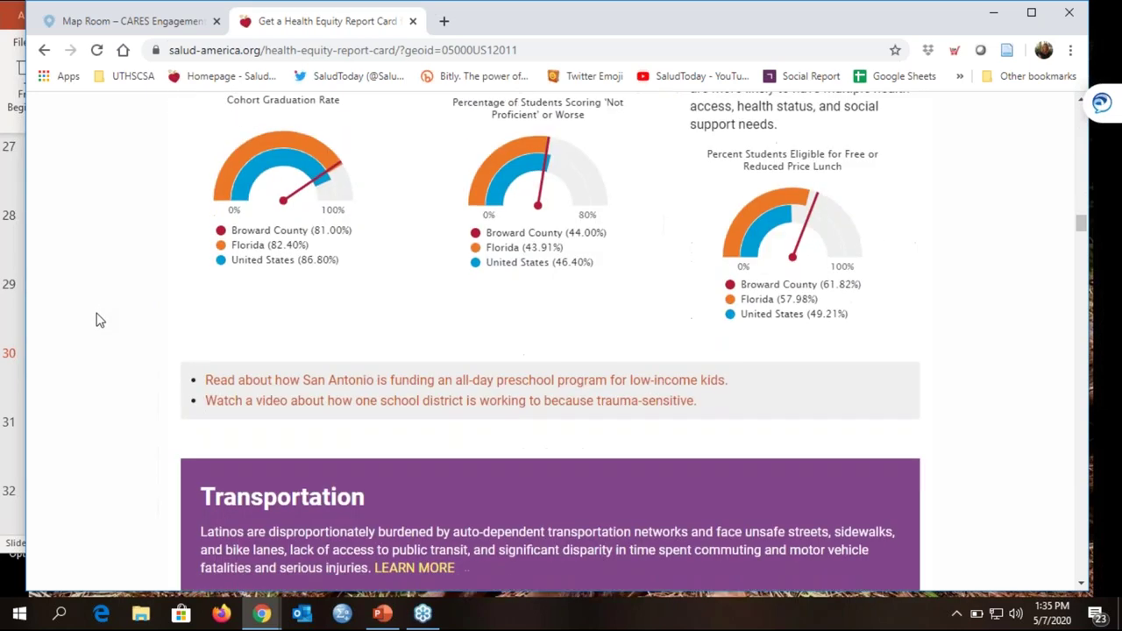
scroll(97, 321, down, 2)
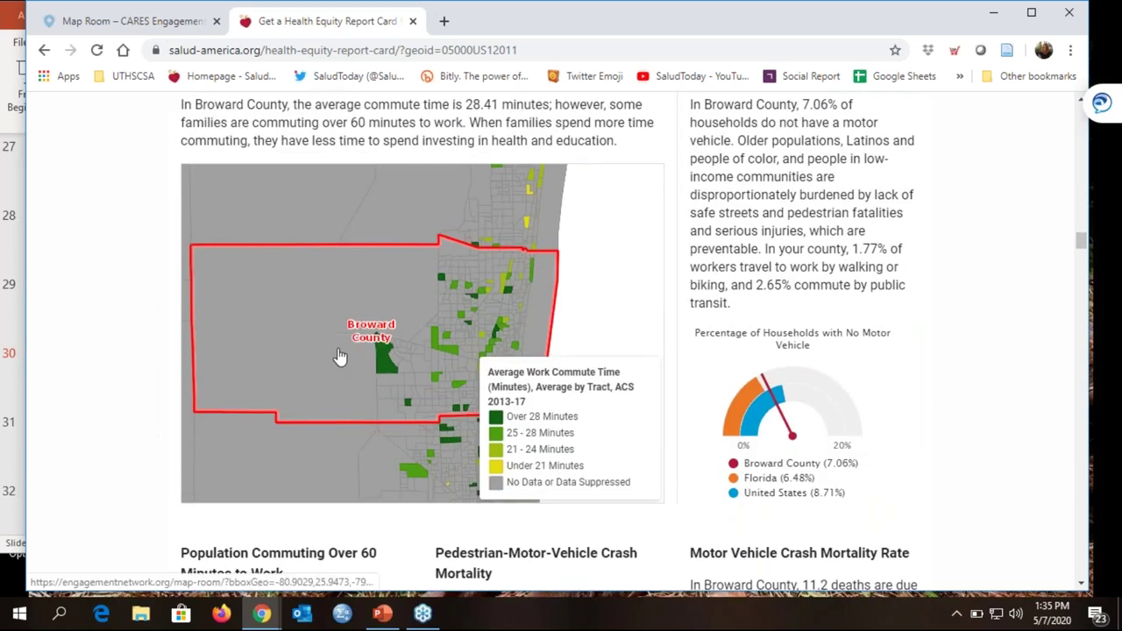
click(330, 356)
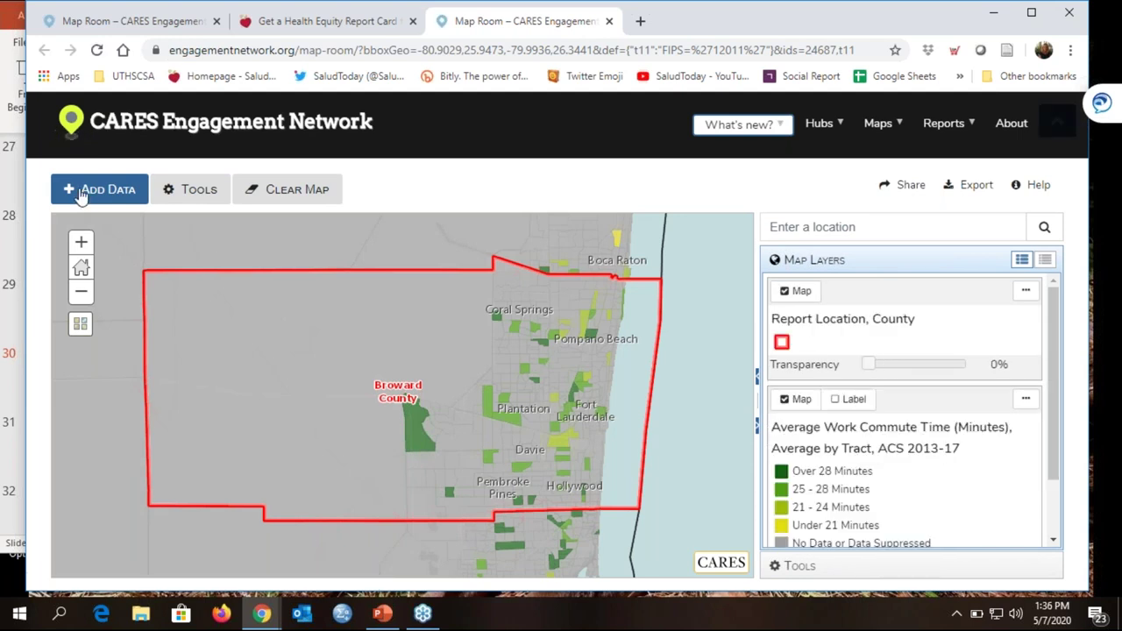
- Search the map data for "no vehicle" and add the Households with No Vehicle, ACS 2014-18 layer to the newly opened map
click(94, 191)
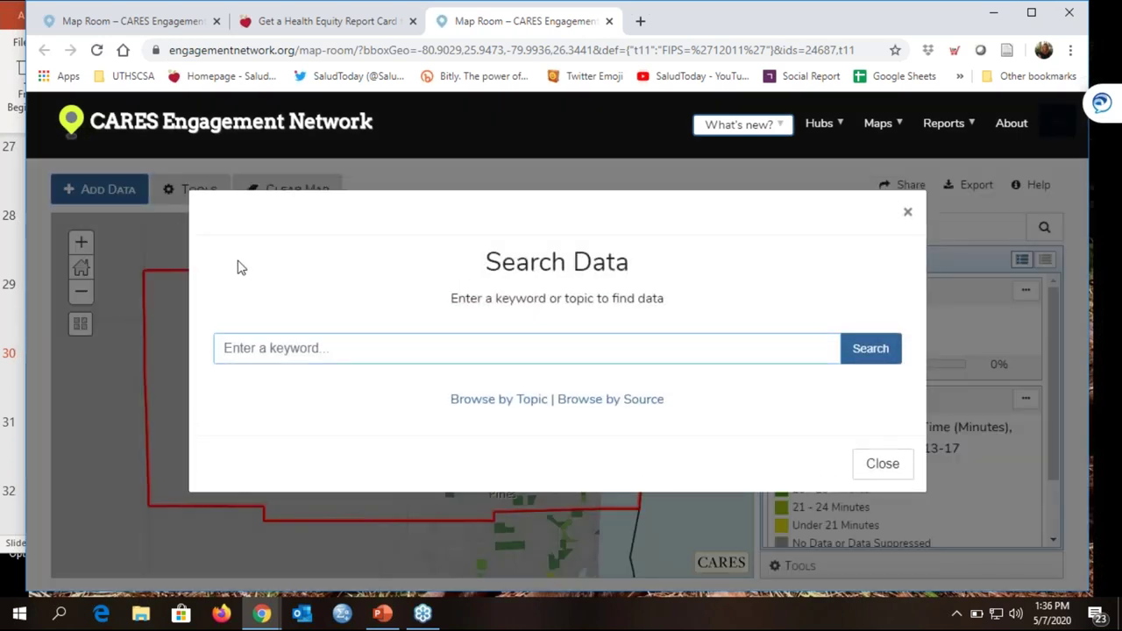
text(no vehicle)
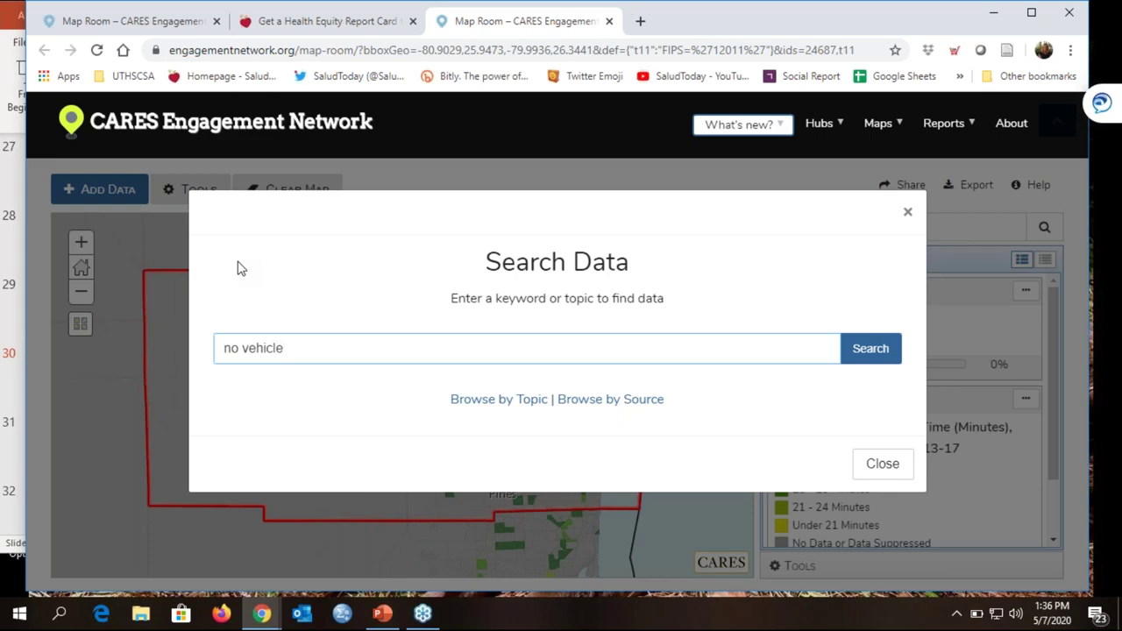
key(Return)
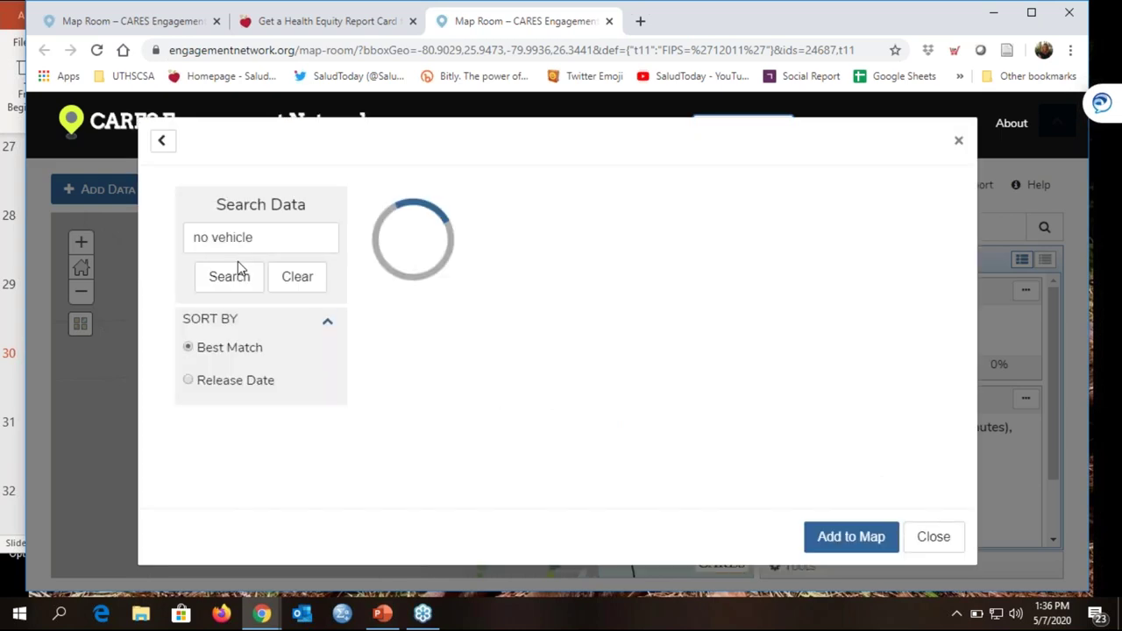
click(385, 276)
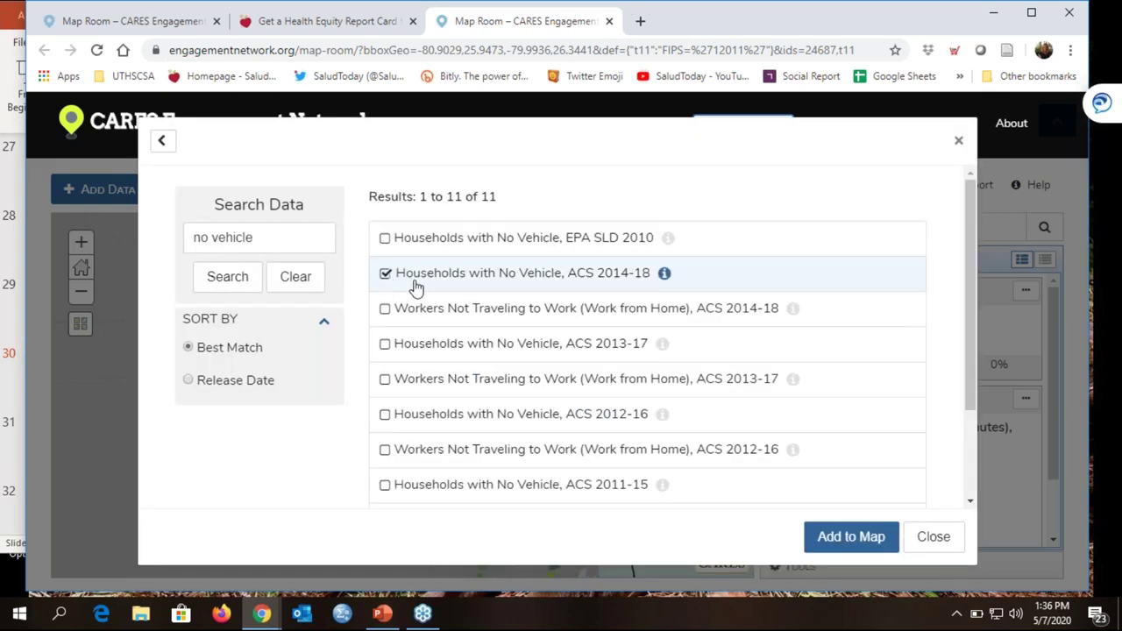
click(841, 537)
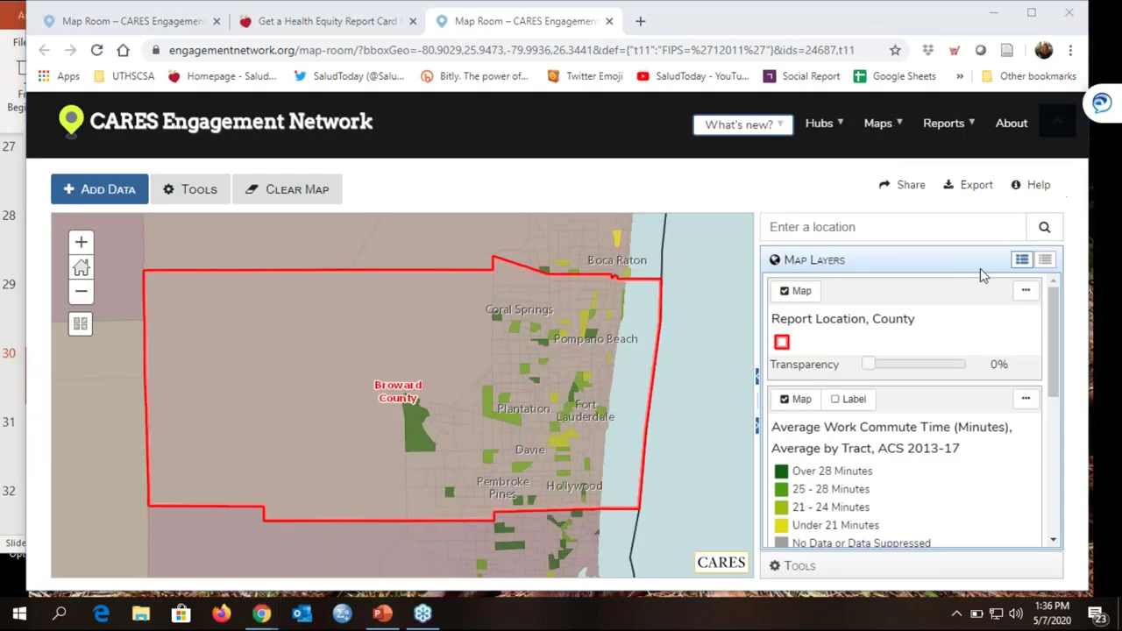
- Hide the Average Work Commute Time layer and set the Households with No Vehicle layer's data geography to Tract
mouse_move(1056, 362)
mouse_down()
mouse_move(1065, 439)
mouse_move(1069, 350)
mouse_up()
click(785, 398)
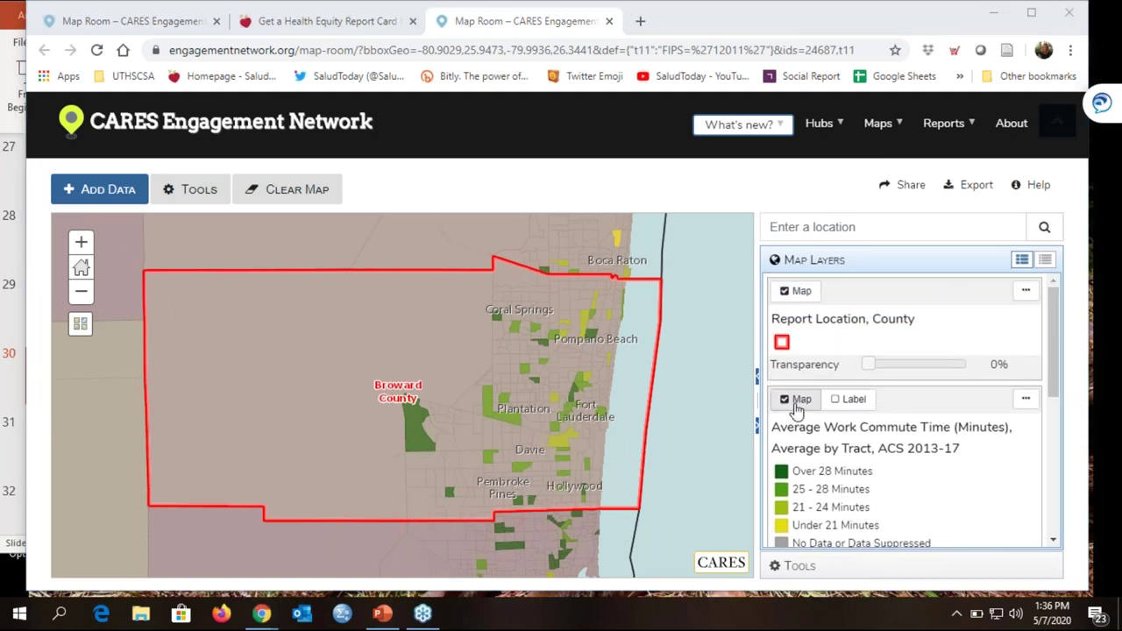
drag(1053, 402, 1066, 479)
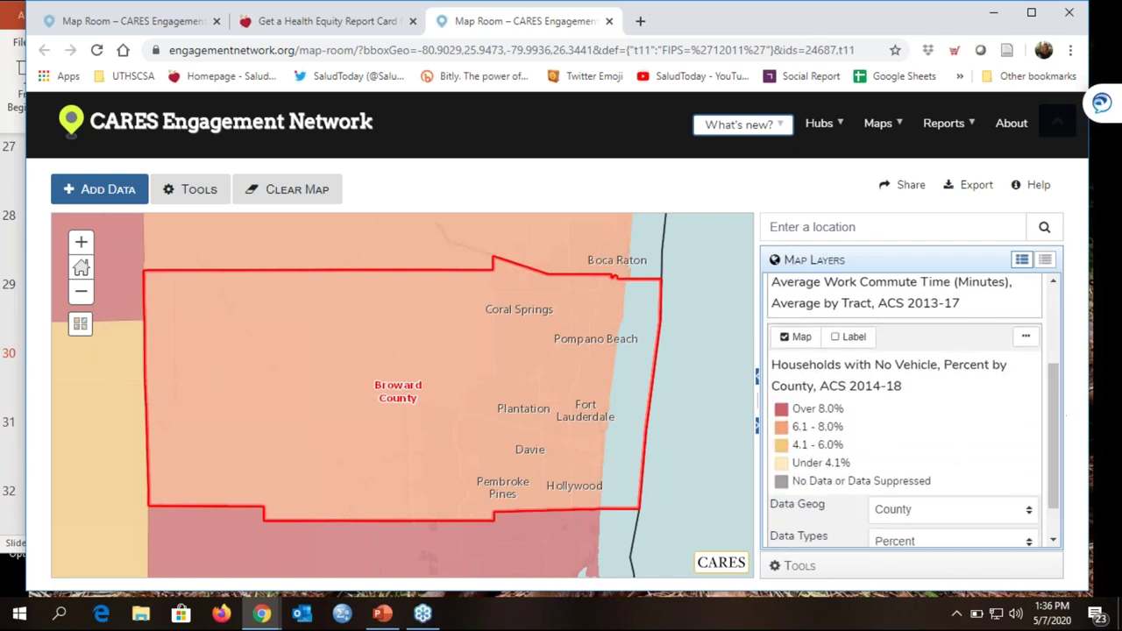
scroll(1060, 435, down, 1)
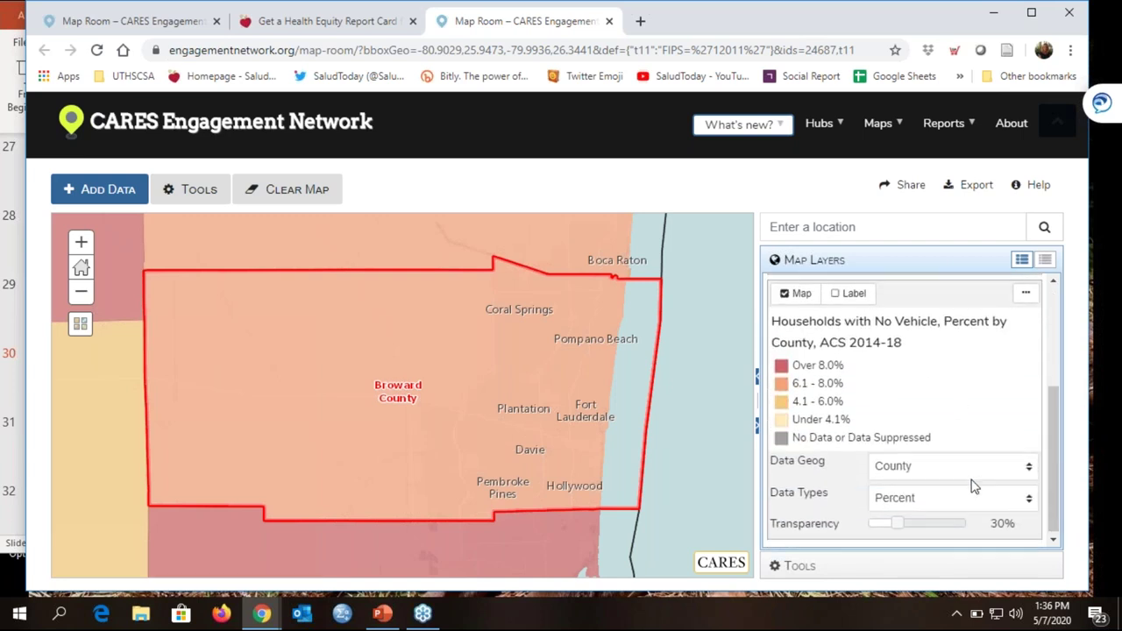
click(1025, 467)
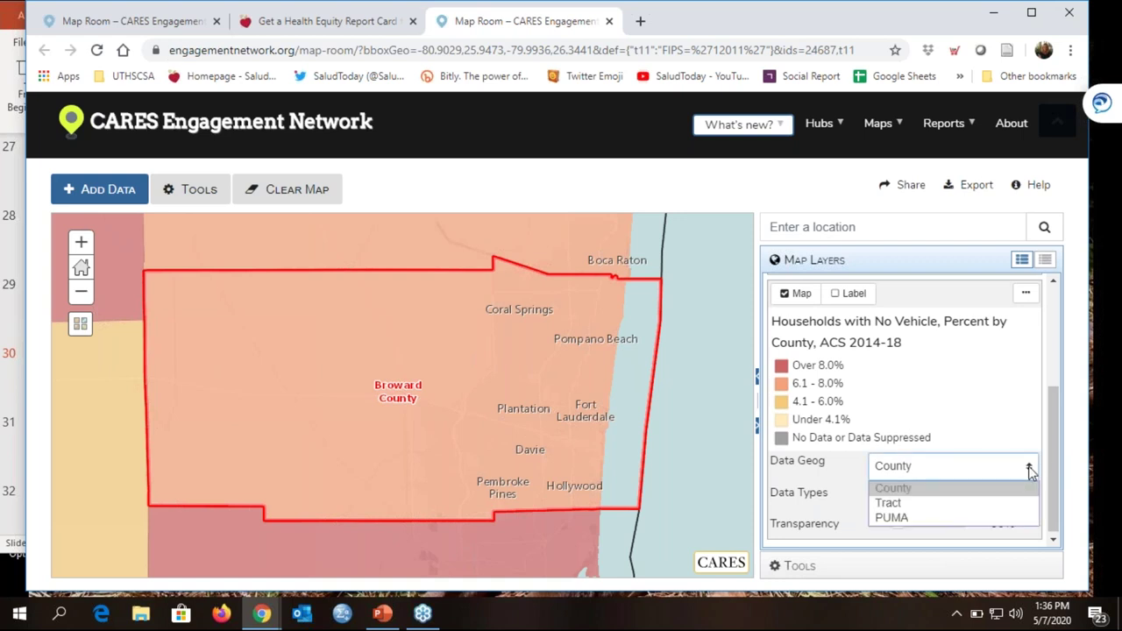
click(907, 504)
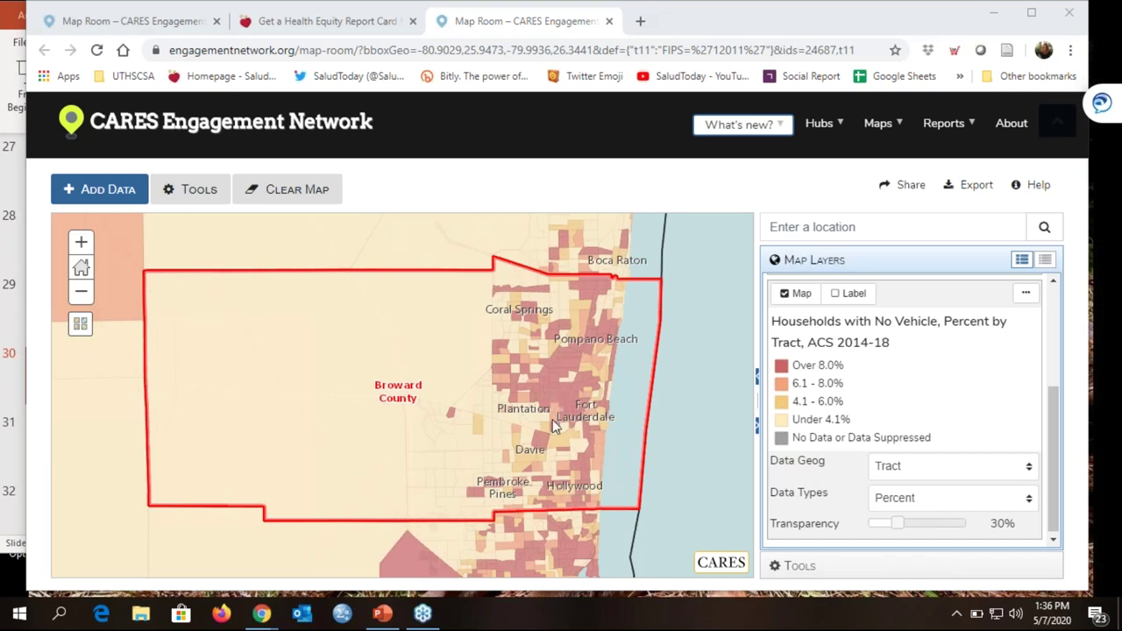
- Examine the no-vehicle household percentages in the records of Census Tracts 503.08 and 503.07, just east of Lauderhill
scroll(558, 390, up, 1)
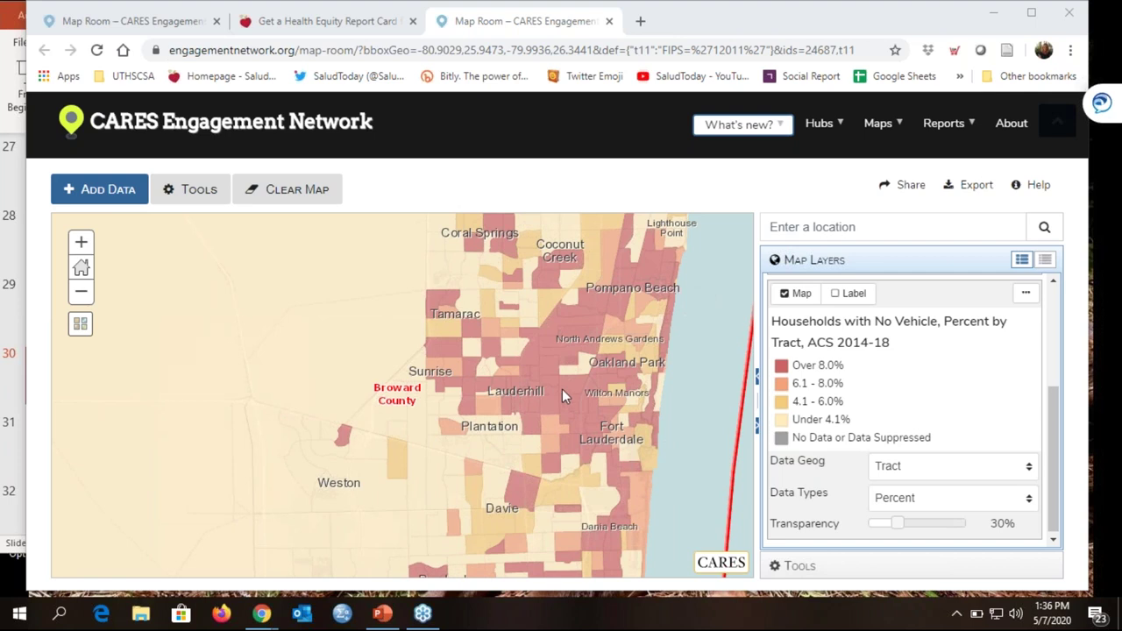
scroll(562, 389, up, 1)
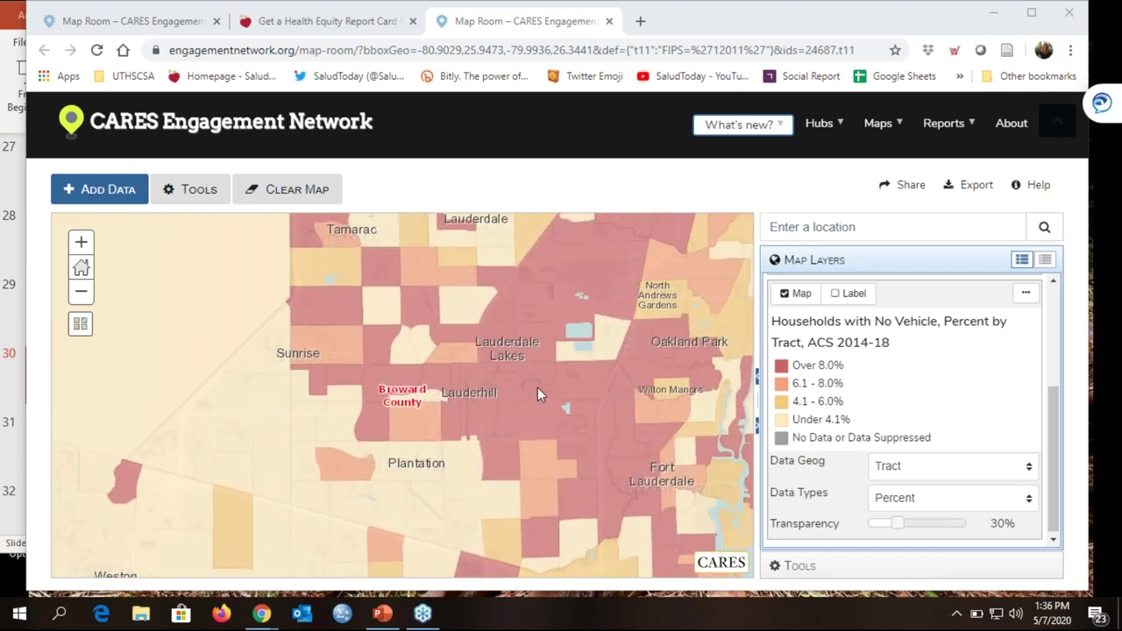
click(537, 391)
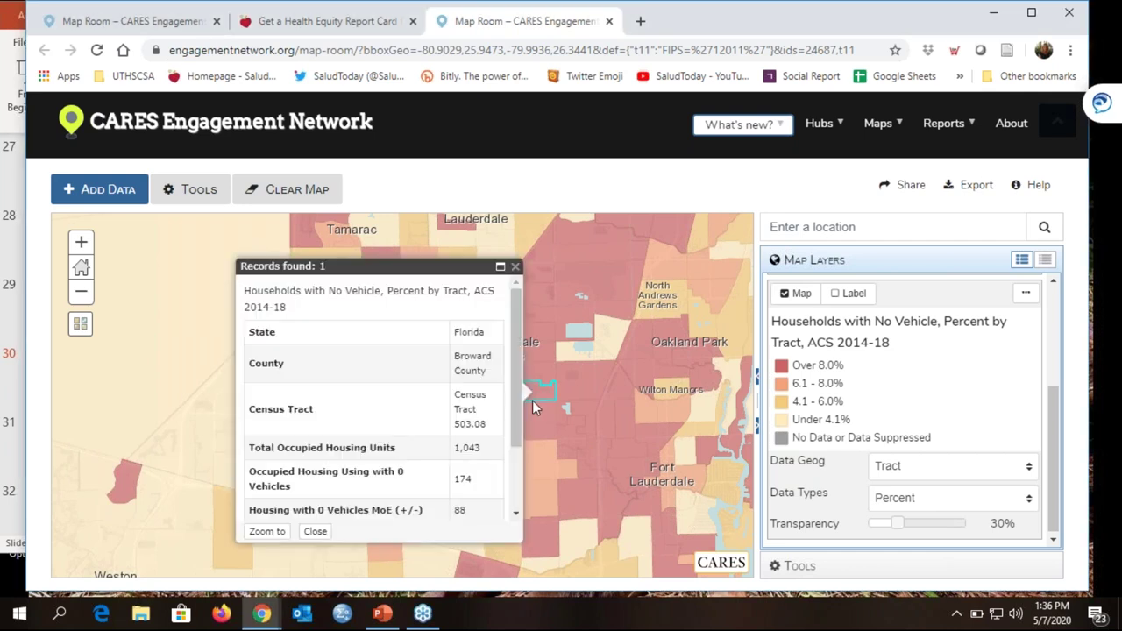
scroll(520, 377, down, 2)
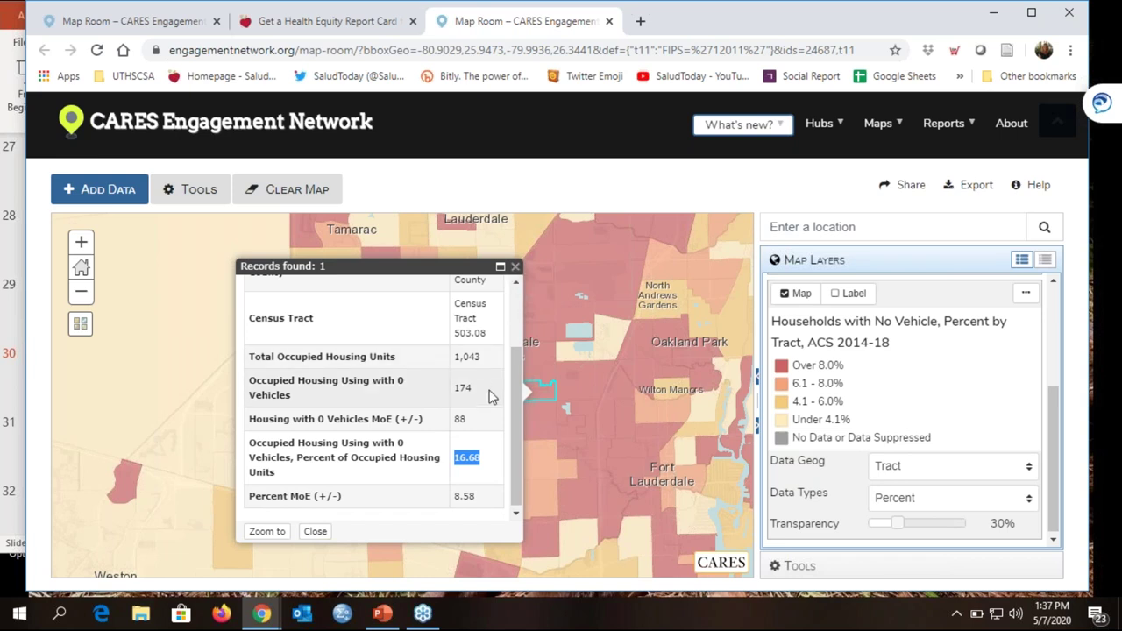
click(515, 268)
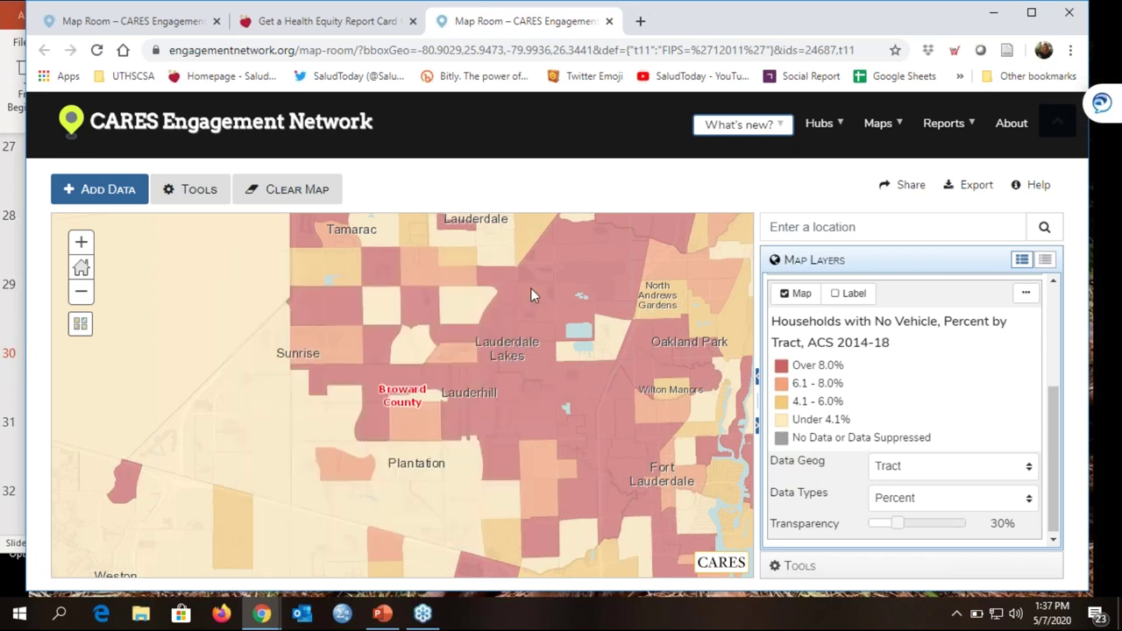
click(540, 377)
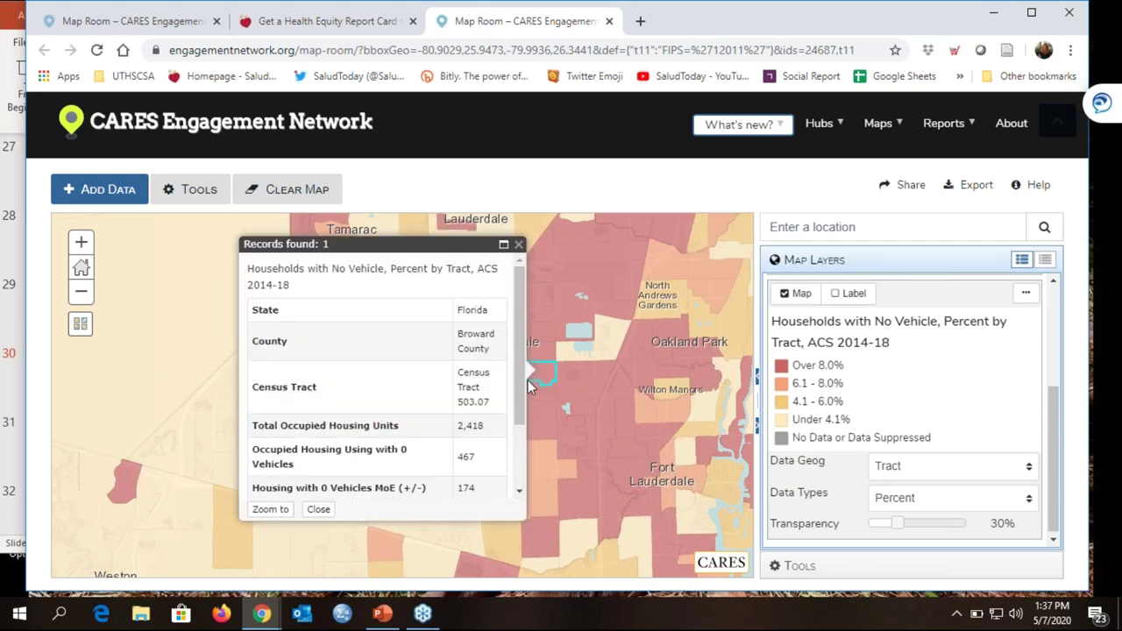
drag(523, 394, 458, 432)
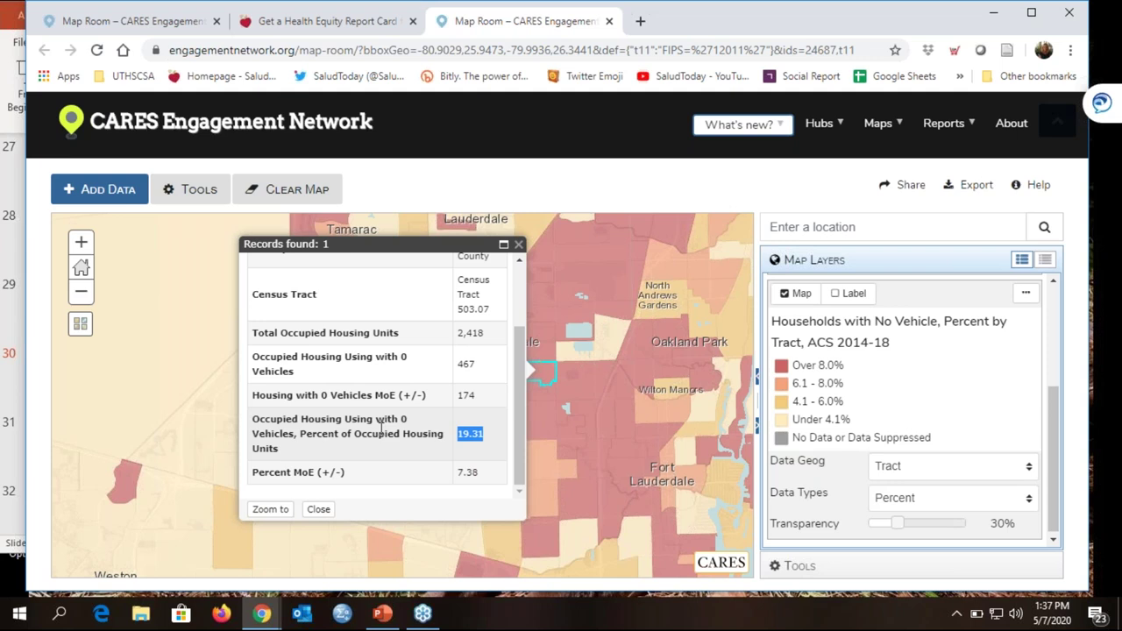
click(518, 245)
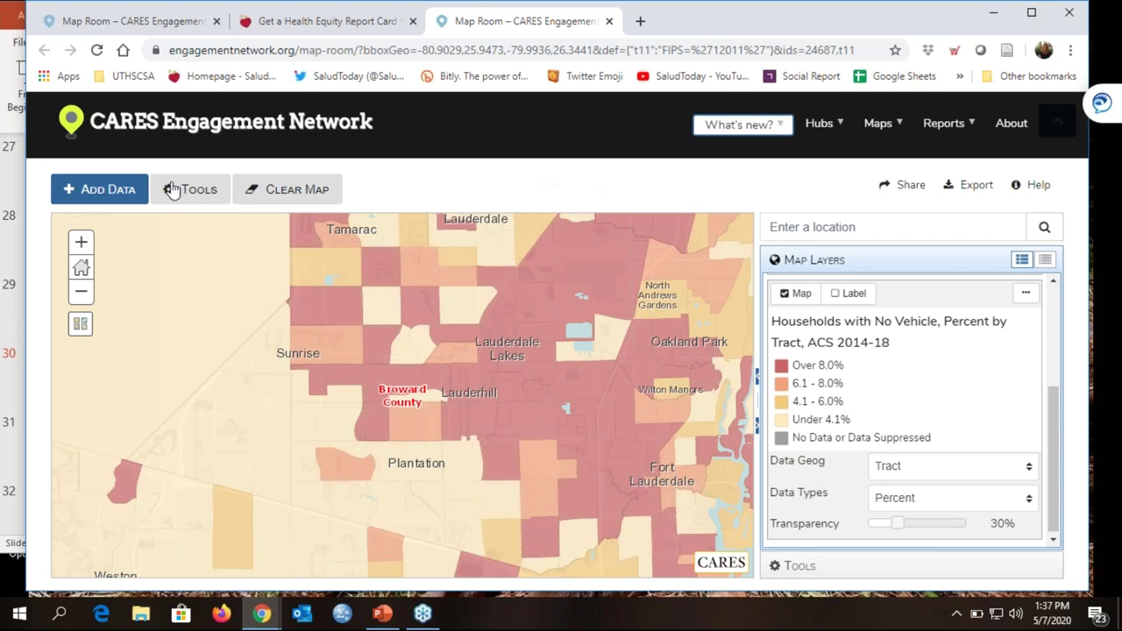
- Search the map data for "commute walk" and add the Workers Traveling to Work by Walking/Biking, ACS 2014-18 layer to the map
click(95, 198)
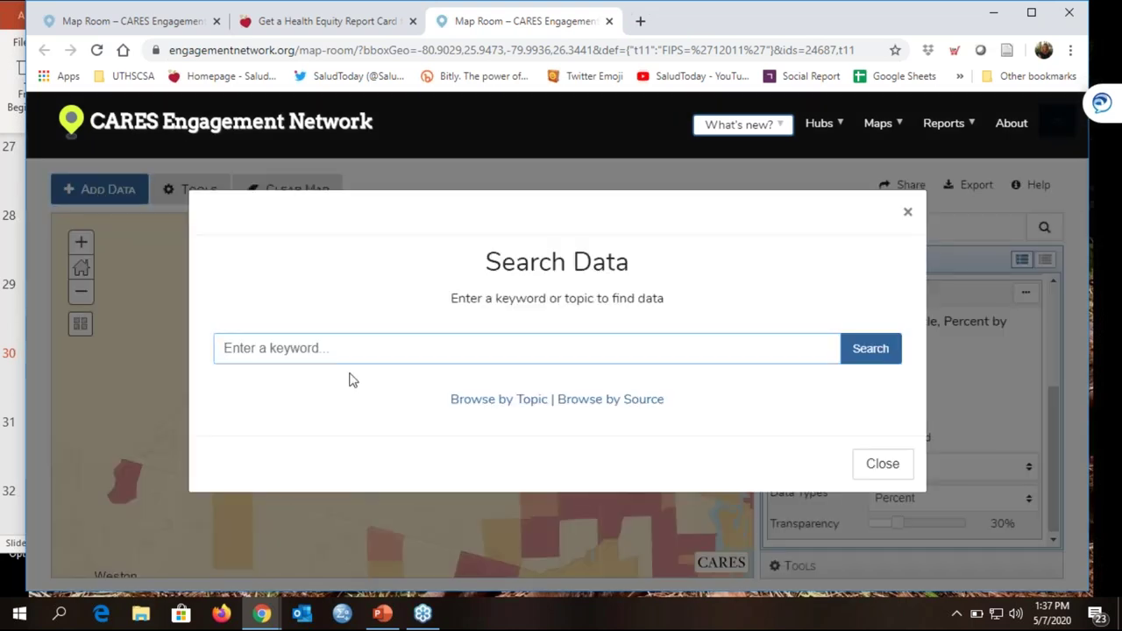
text(comm)
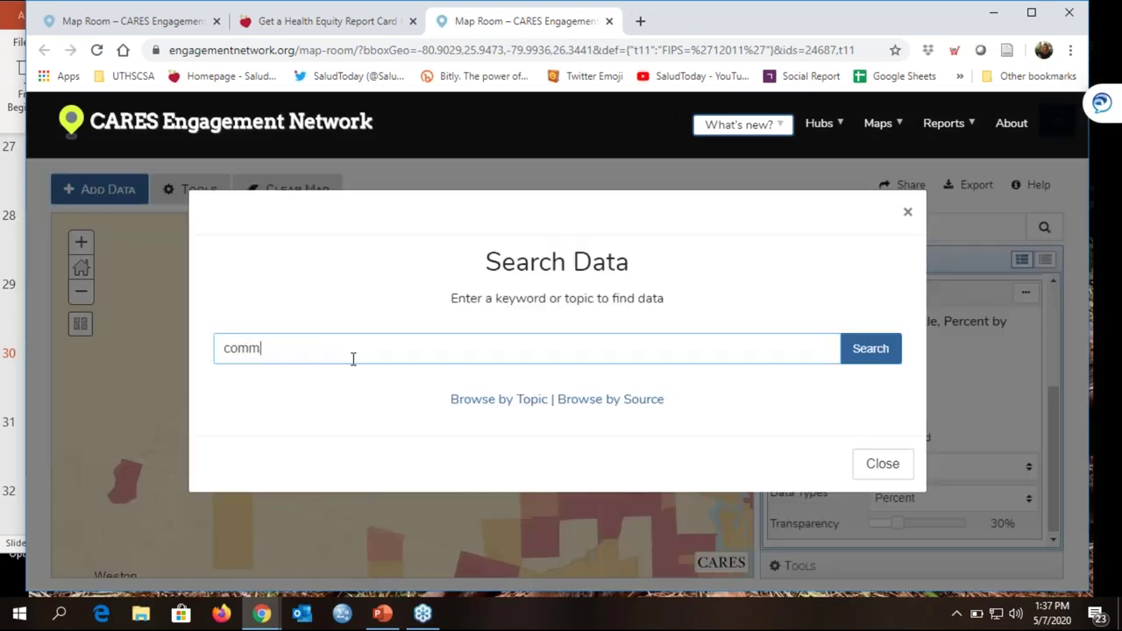
text(ute walk)
key(Return)
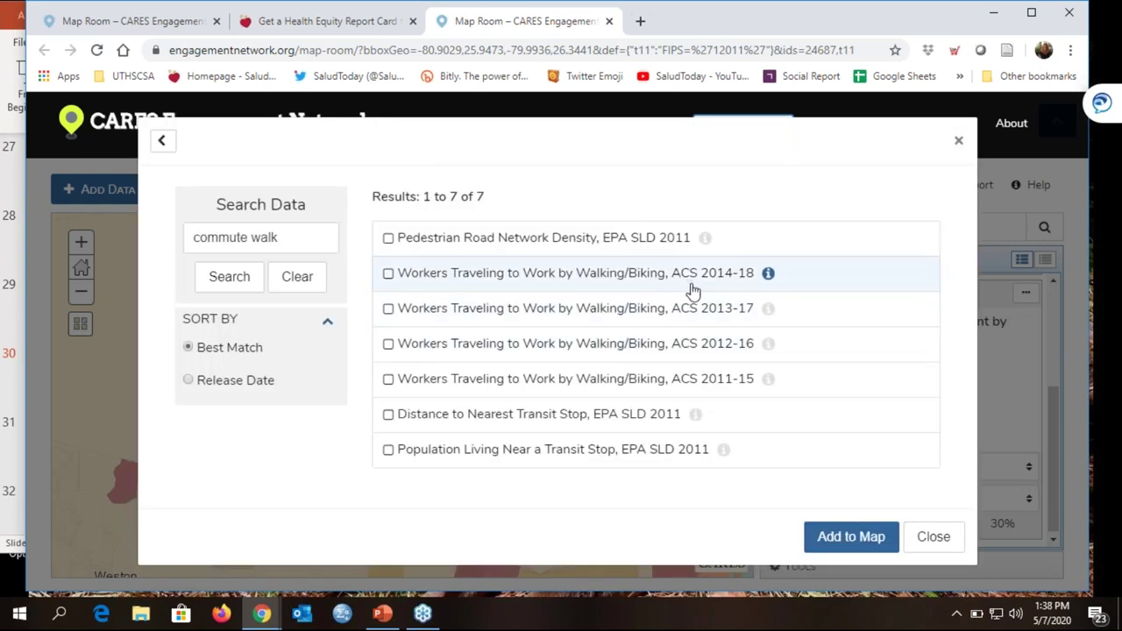
click(389, 276)
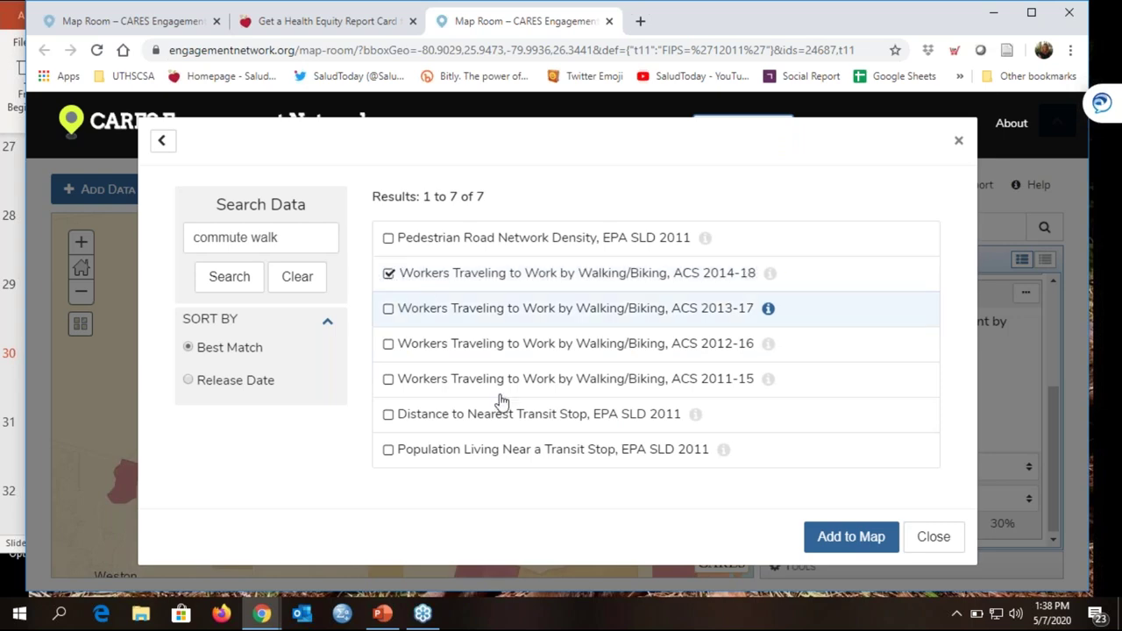
click(839, 542)
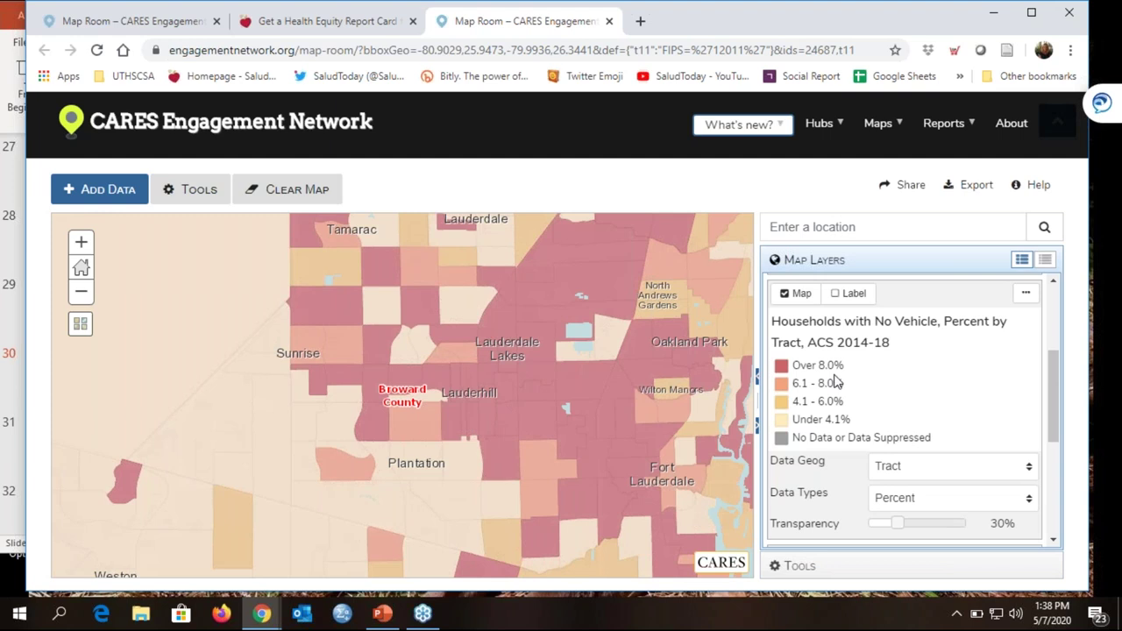
- Hide the Households with No Vehicle layer and set the Walking/Biking layer's data geography to Tract
click(795, 300)
scroll(984, 465, down, 1)
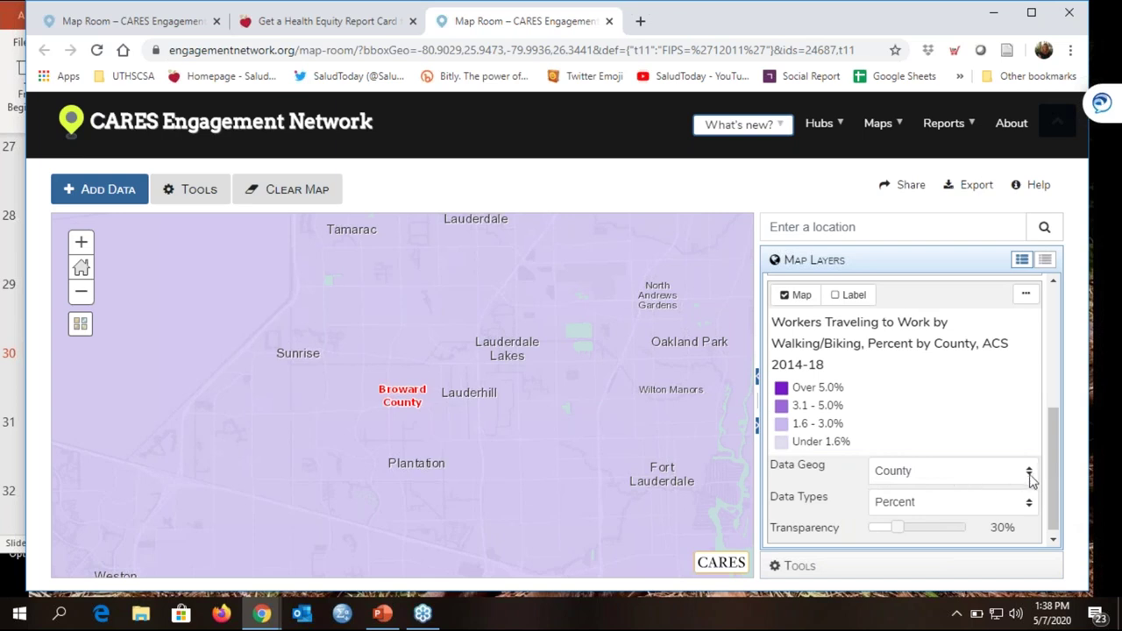
click(1029, 472)
click(888, 522)
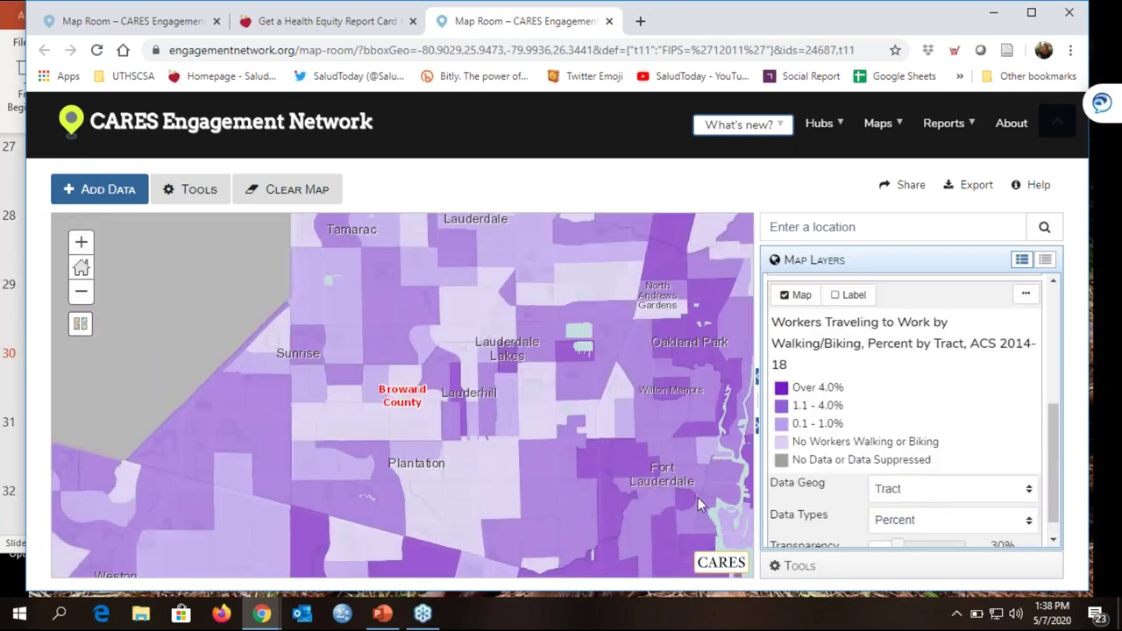
- Look up the walking/biking commute records for the tracts just east of Lauderhill, ending on Census Tract 503.08
click(547, 418)
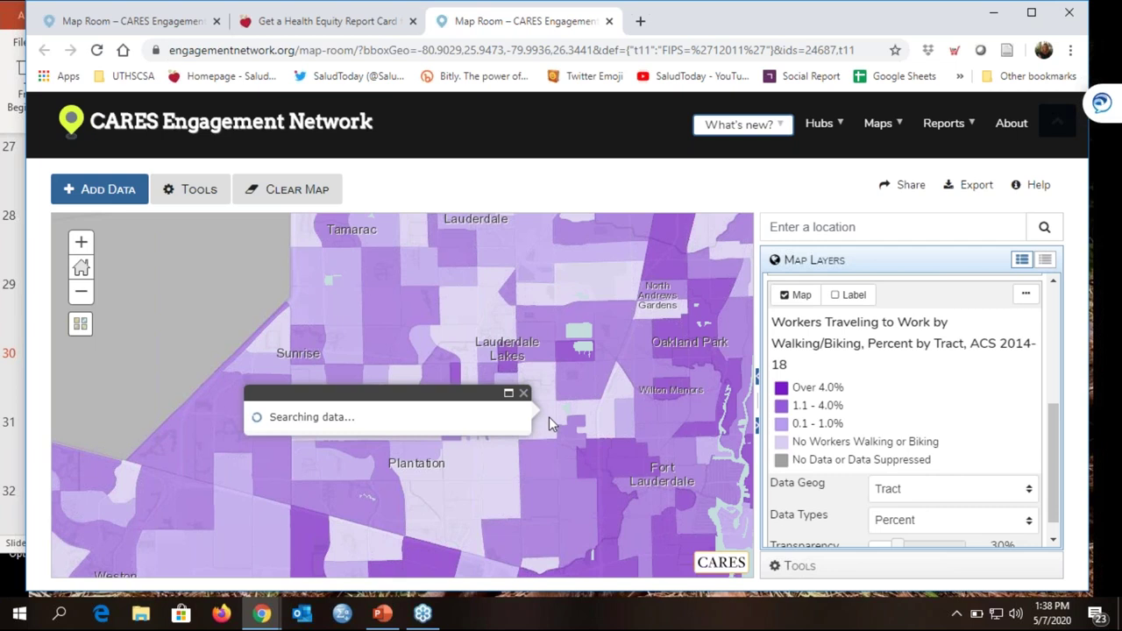
click(524, 394)
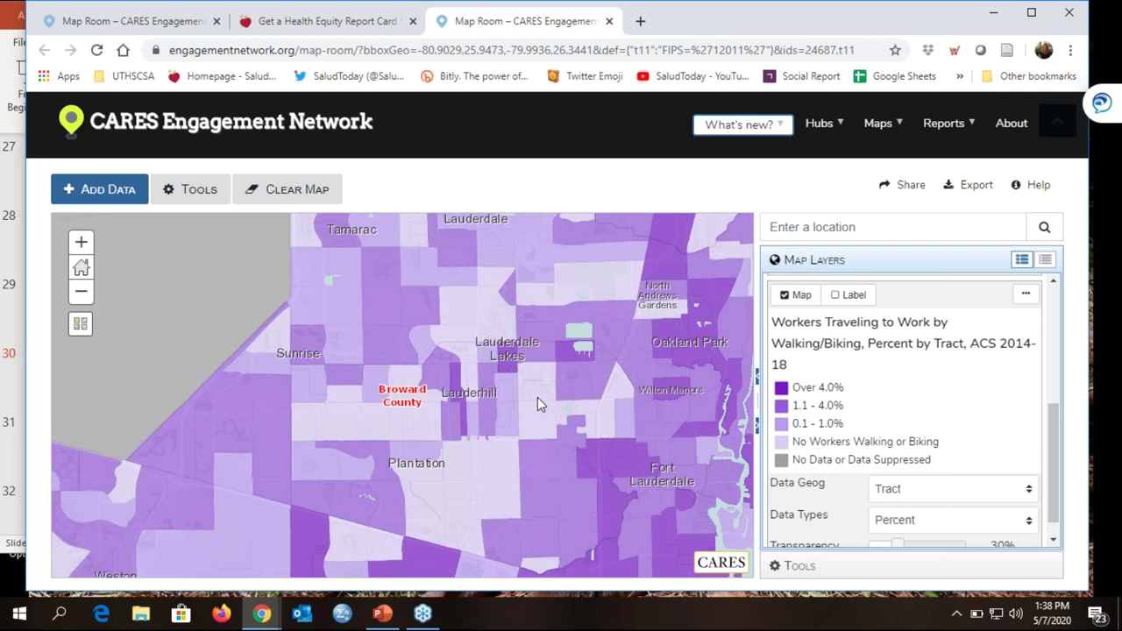
click(537, 397)
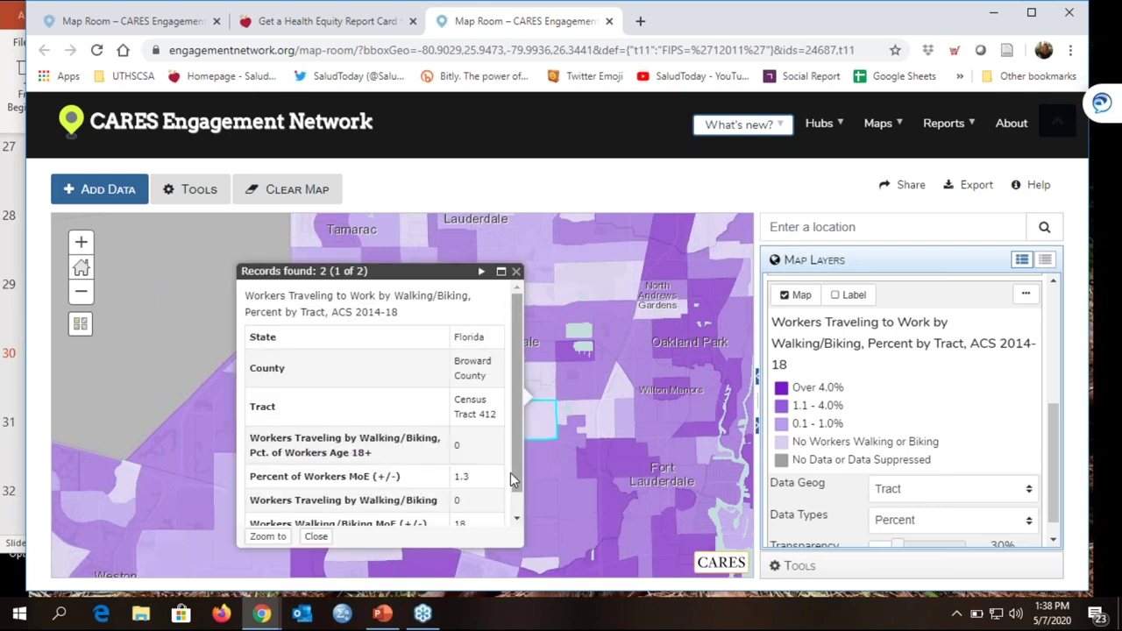
scroll(511, 473, down, 2)
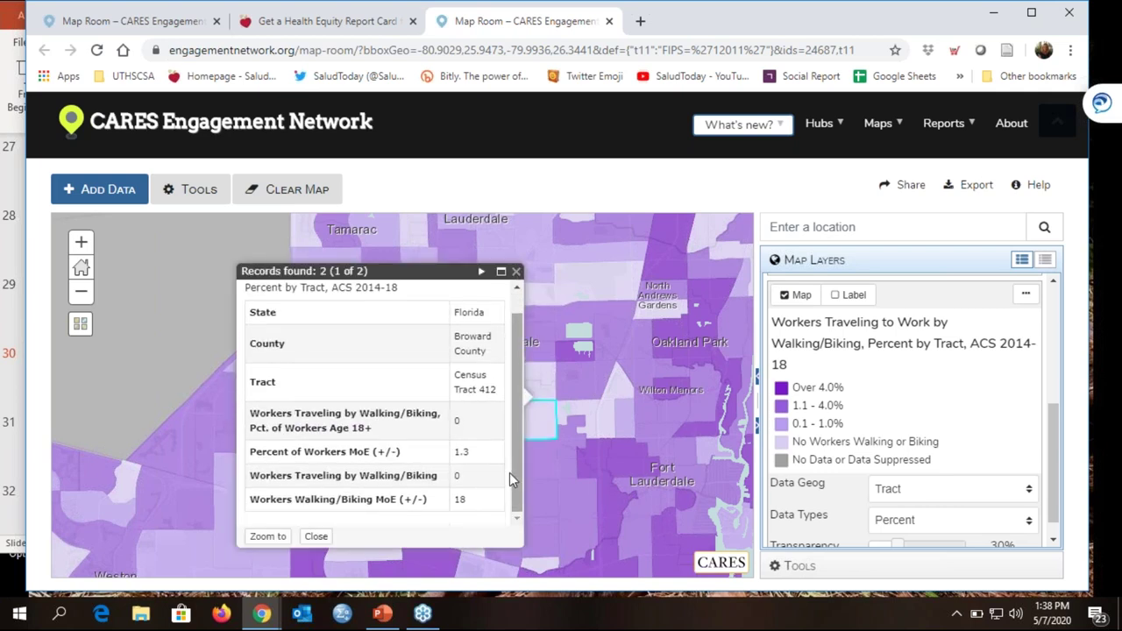
click(516, 272)
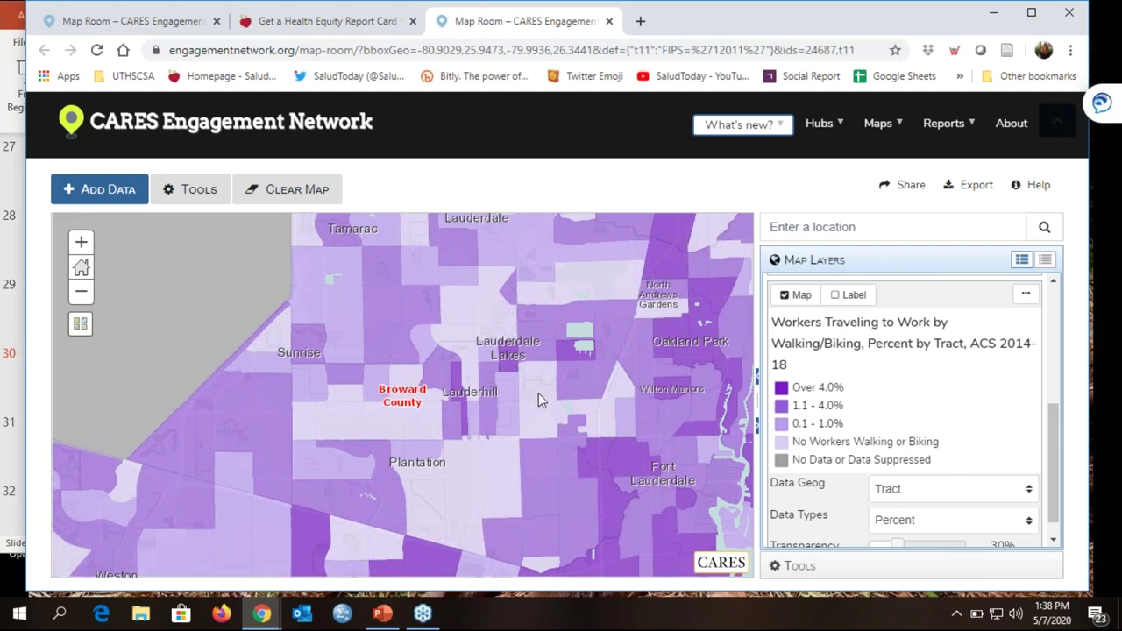
click(537, 394)
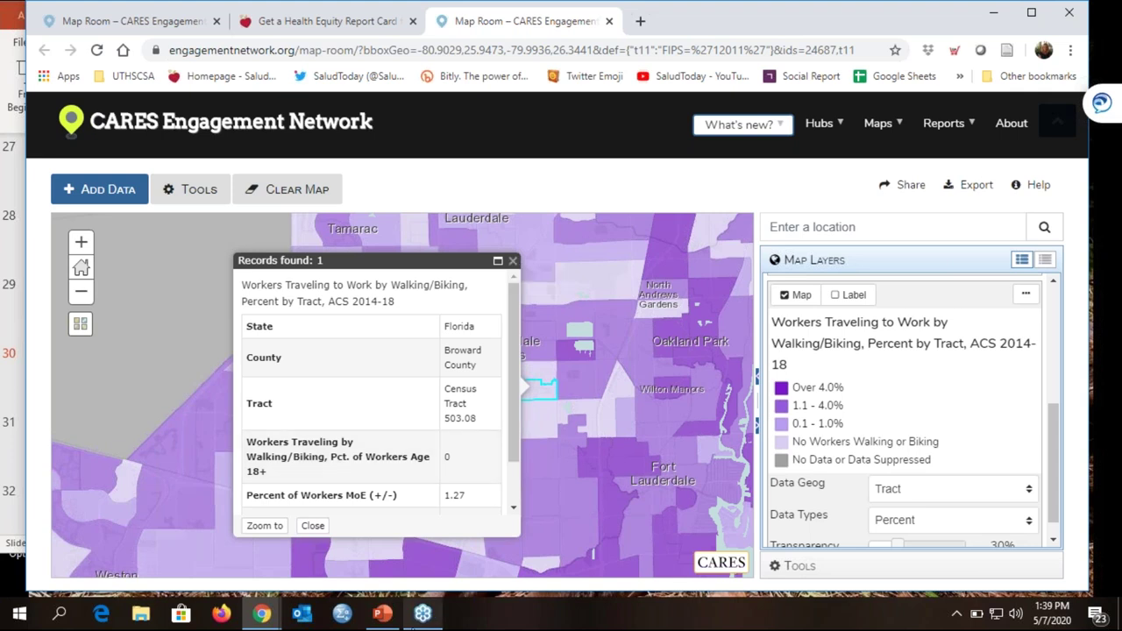
- Switch to the PowerPoint webinar deck, start the slide show from the Transportation slide and advance to Transportation Solutions
click(382, 614)
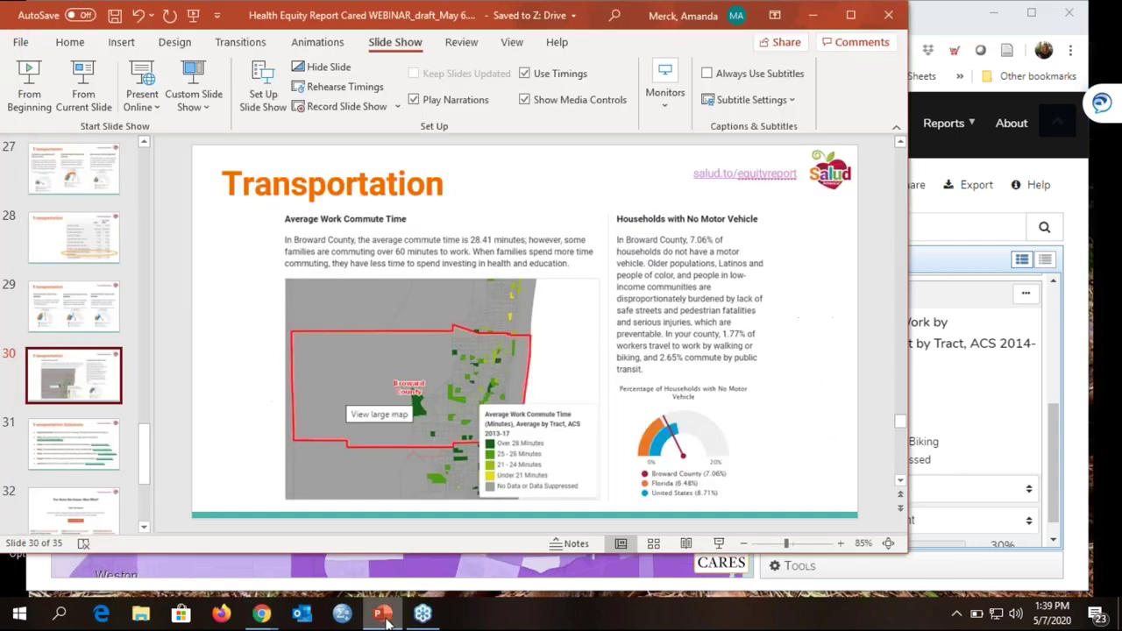
click(718, 544)
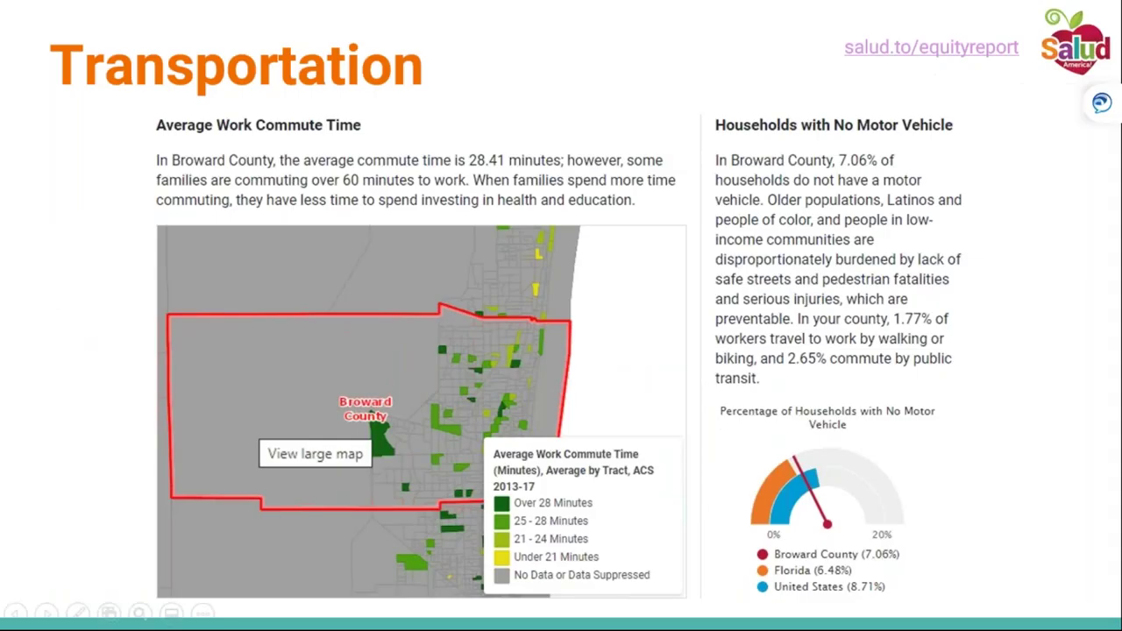
key(Right)
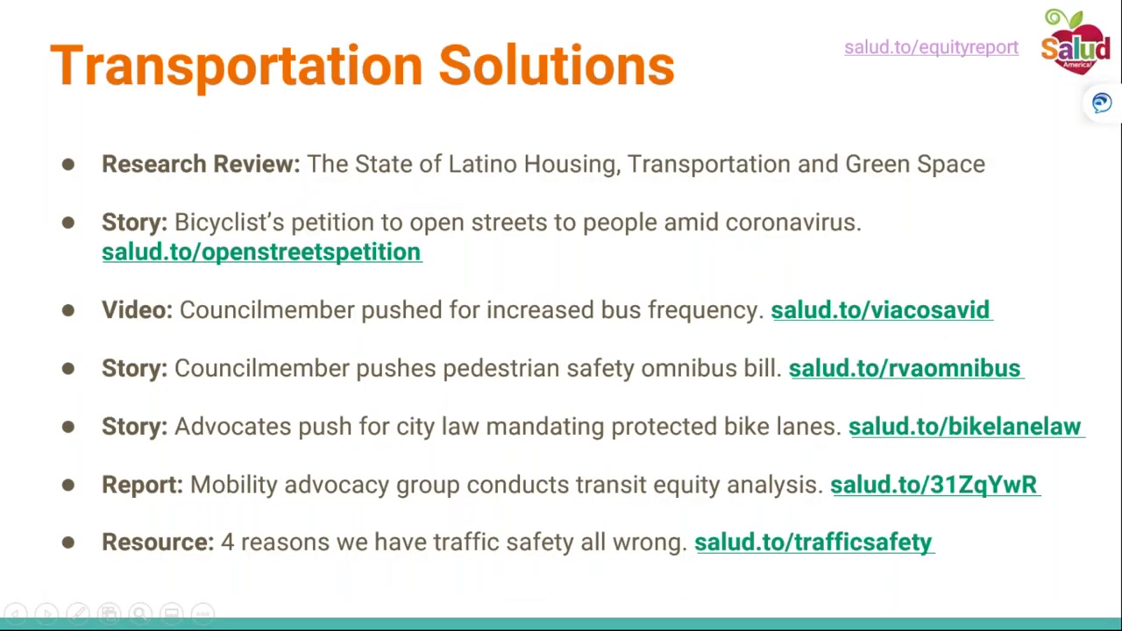
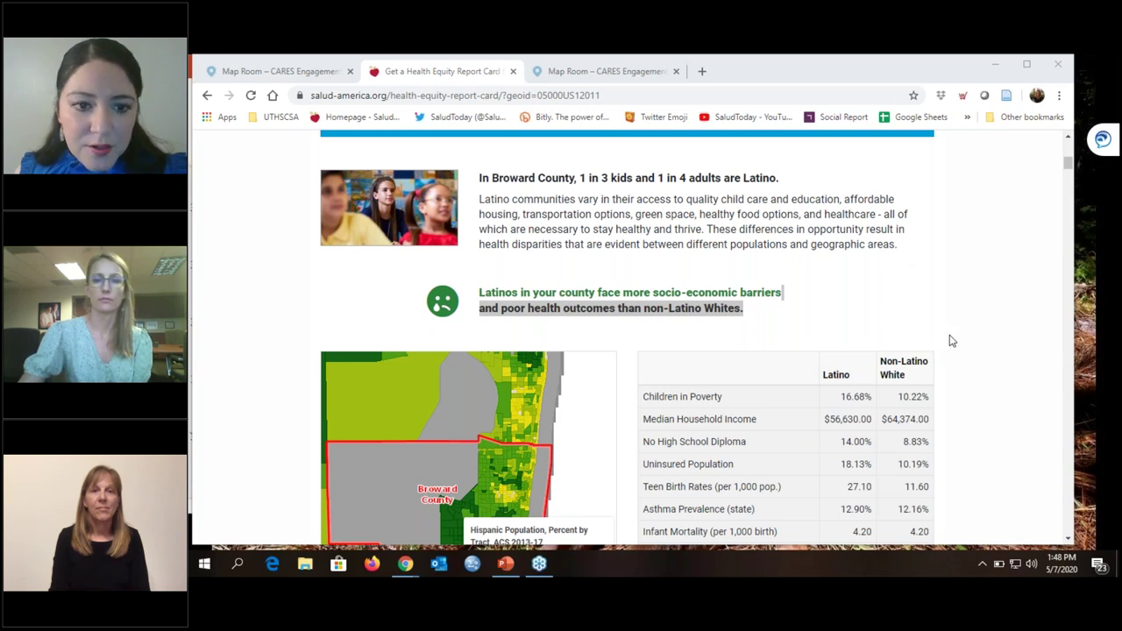
- Review the Broward County report card from the Latino and non-Latino White comparison down to the Cost-Burdened Households map
click(791, 248)
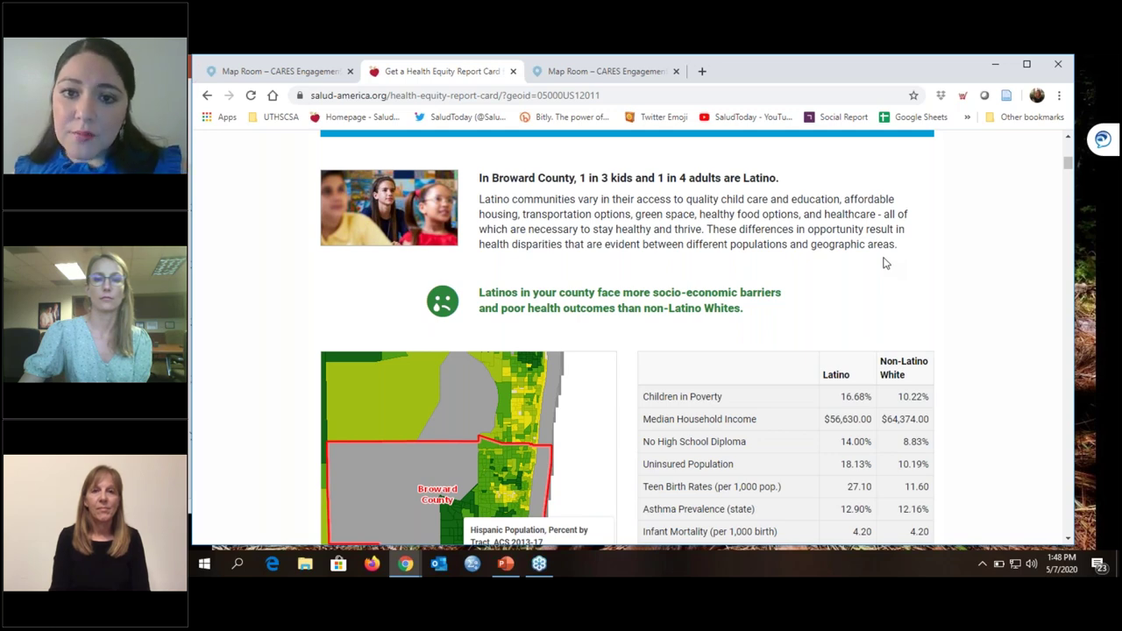
scroll(884, 263, down, 2)
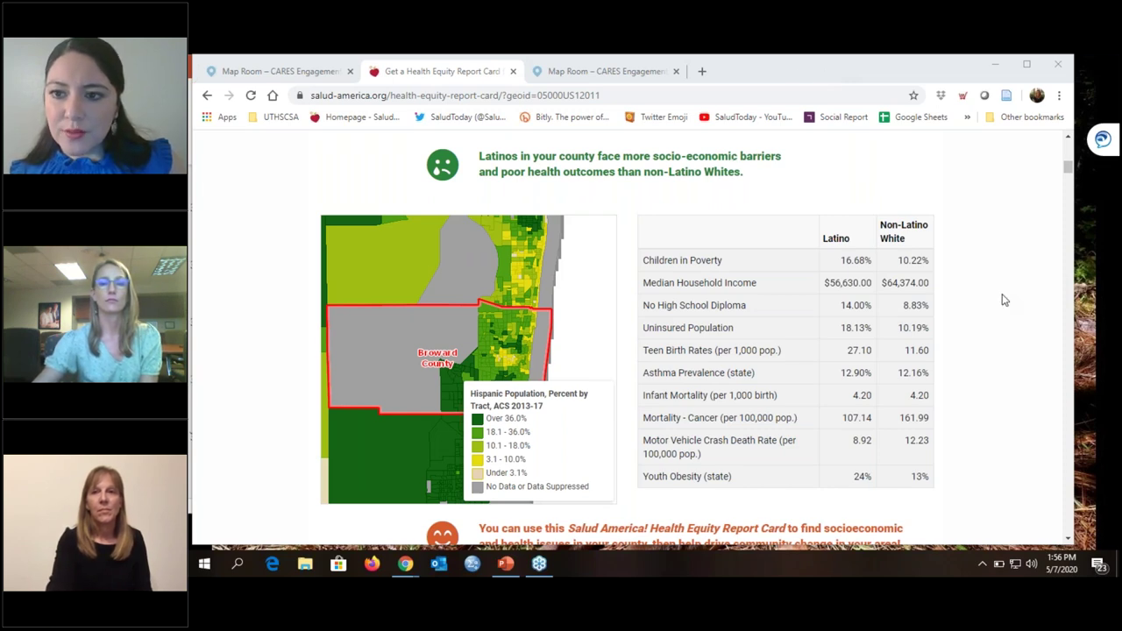
scroll(273, 326, down, 5)
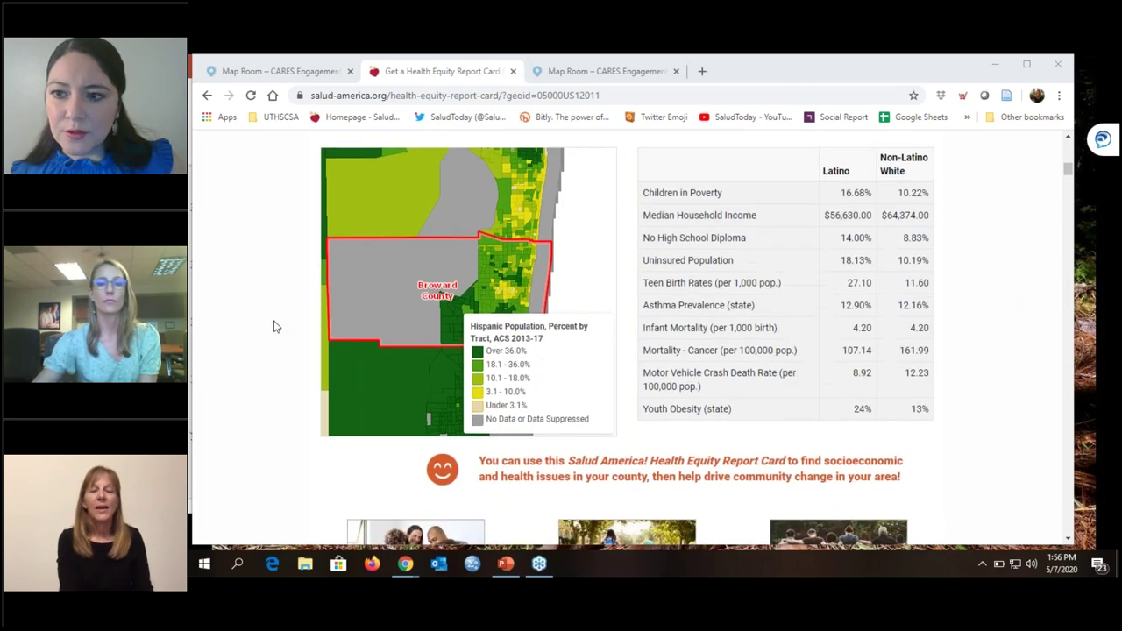
scroll(273, 326, down, 1)
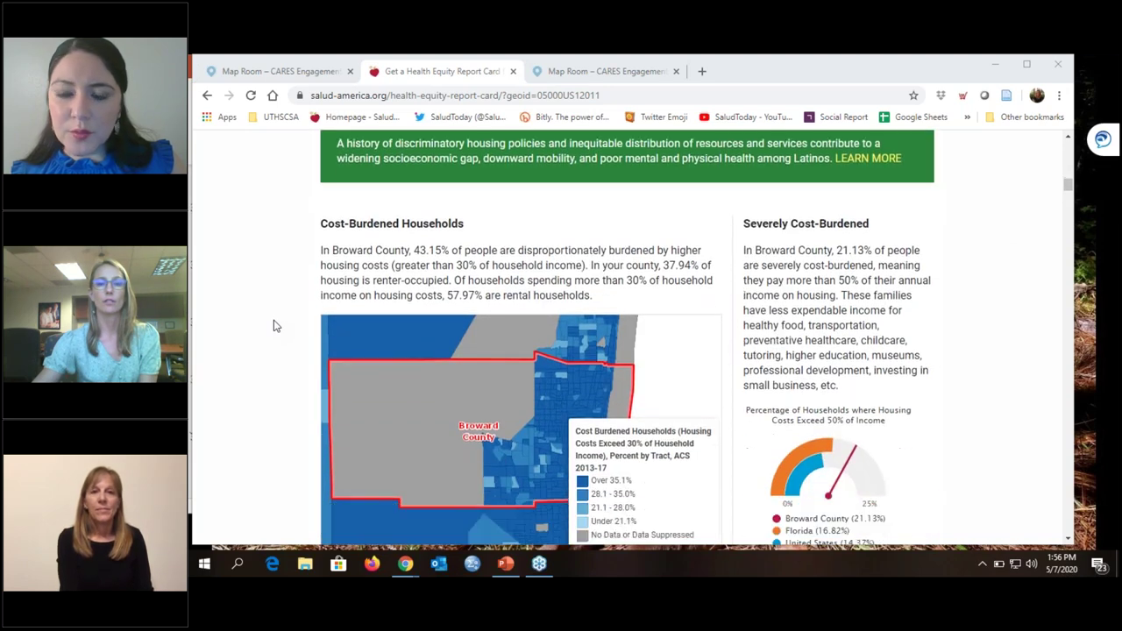
scroll(274, 326, down, 2)
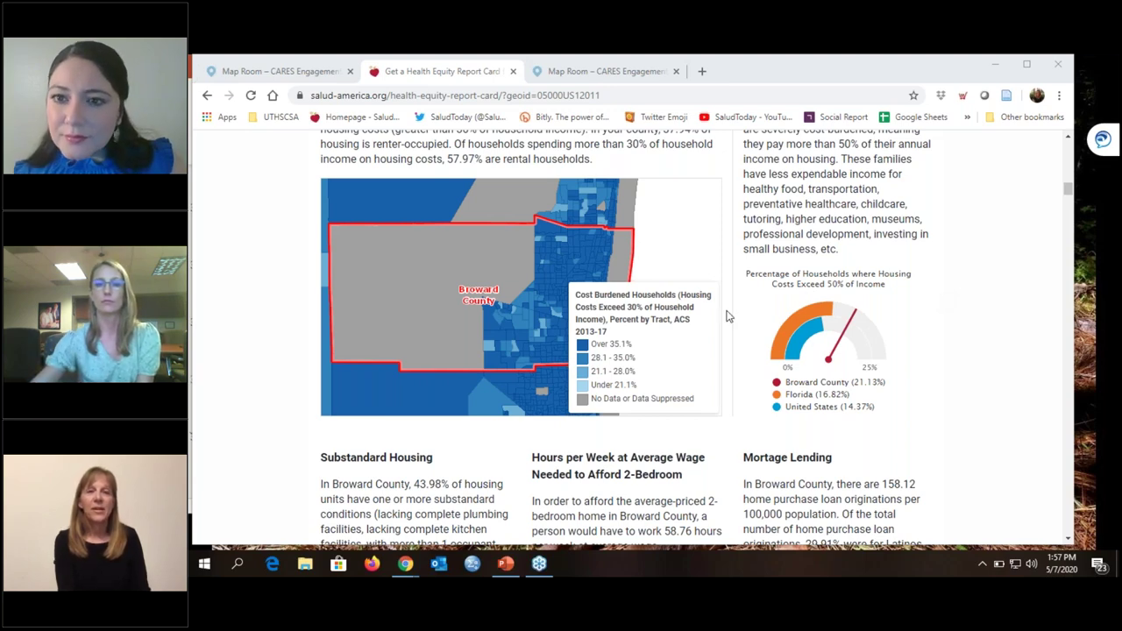
- Browse the rest of the Broward County report card and examine its data sources table through the food access indicators
scroll(734, 319, down, 3)
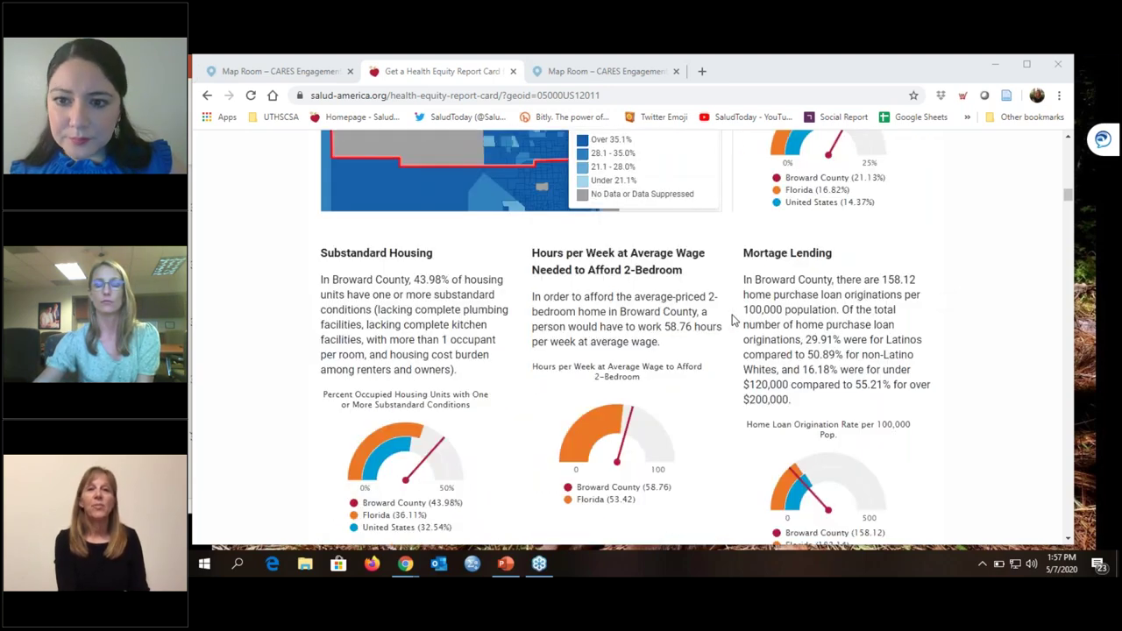
scroll(733, 321, down, 20)
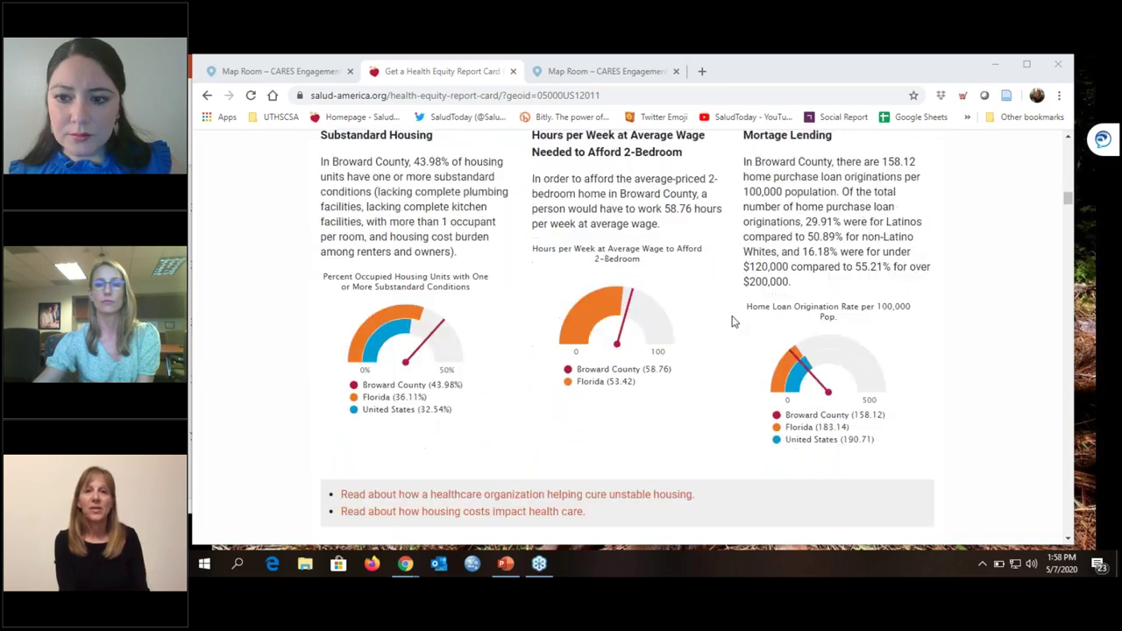
scroll(728, 351, down, 20)
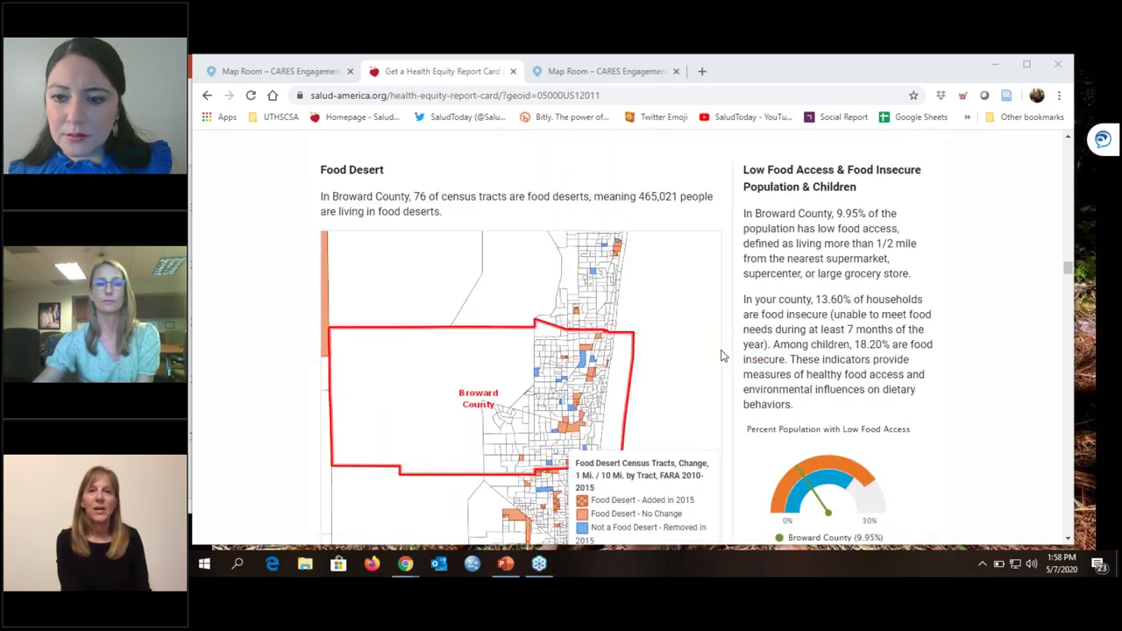
scroll(688, 388, down, 20)
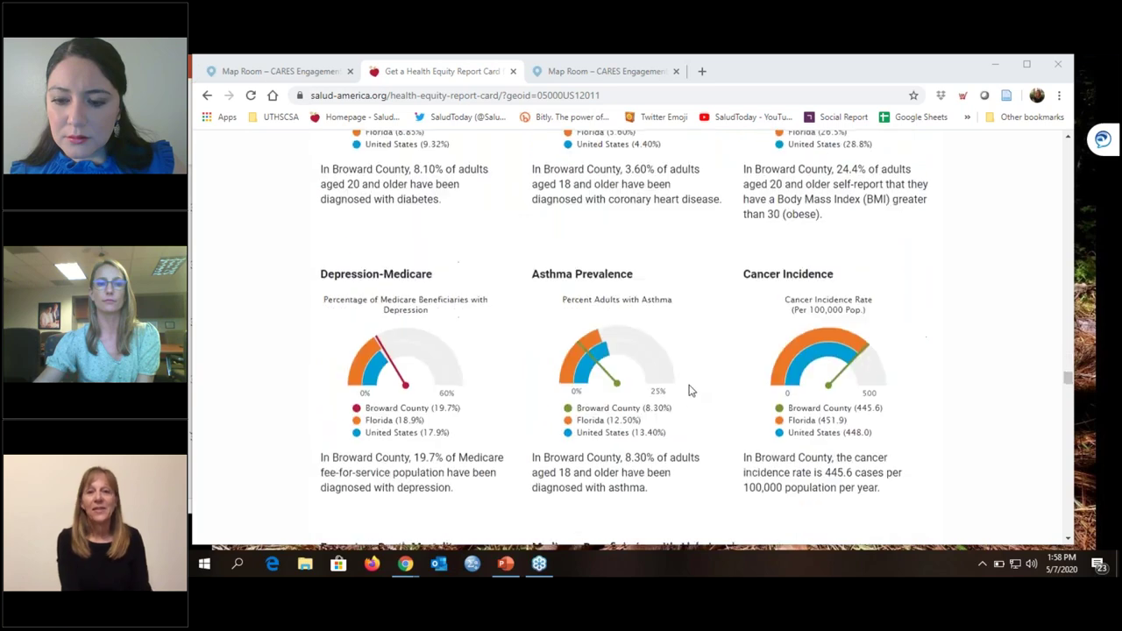
scroll(685, 406, down, 4)
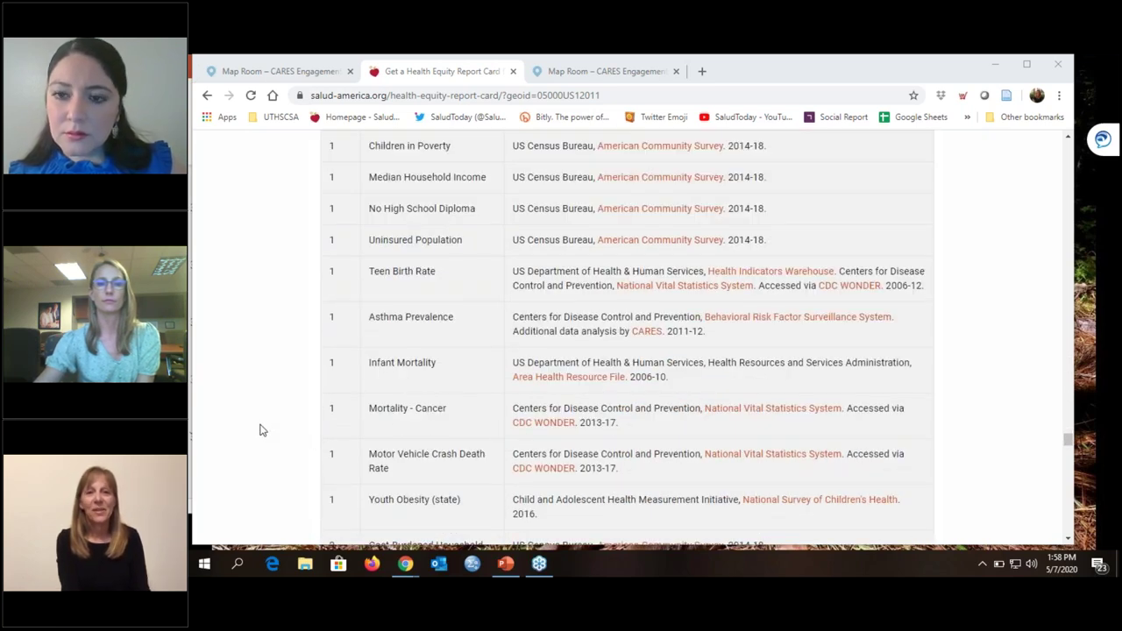
scroll(248, 430, down, 2)
scroll(246, 432, down, 3)
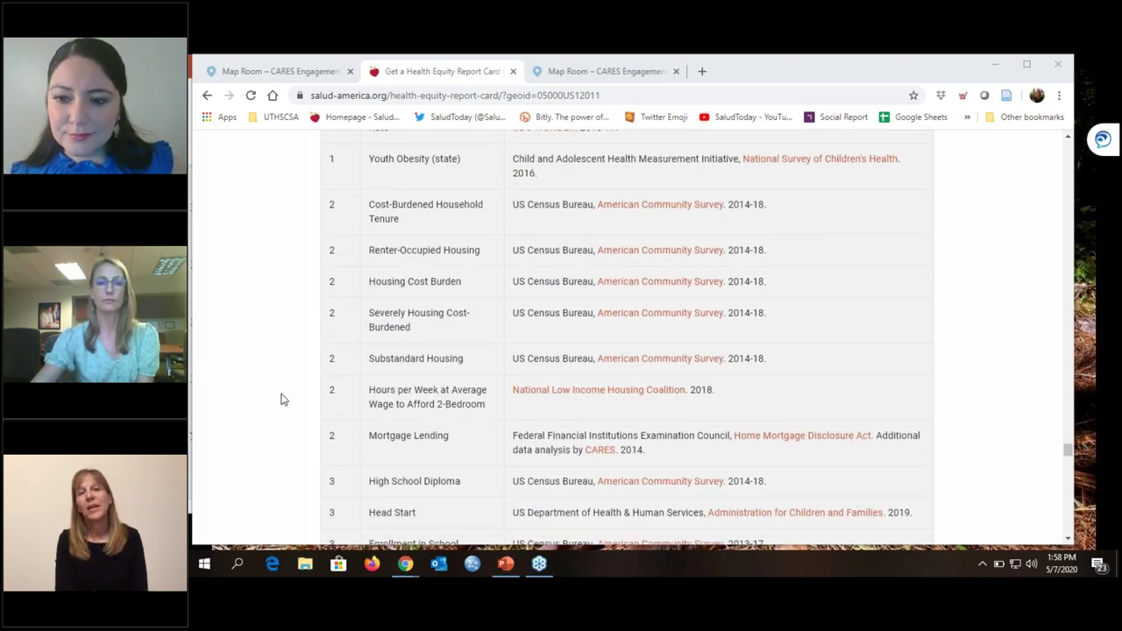
scroll(286, 399, down, 1)
scroll(286, 399, down, 4)
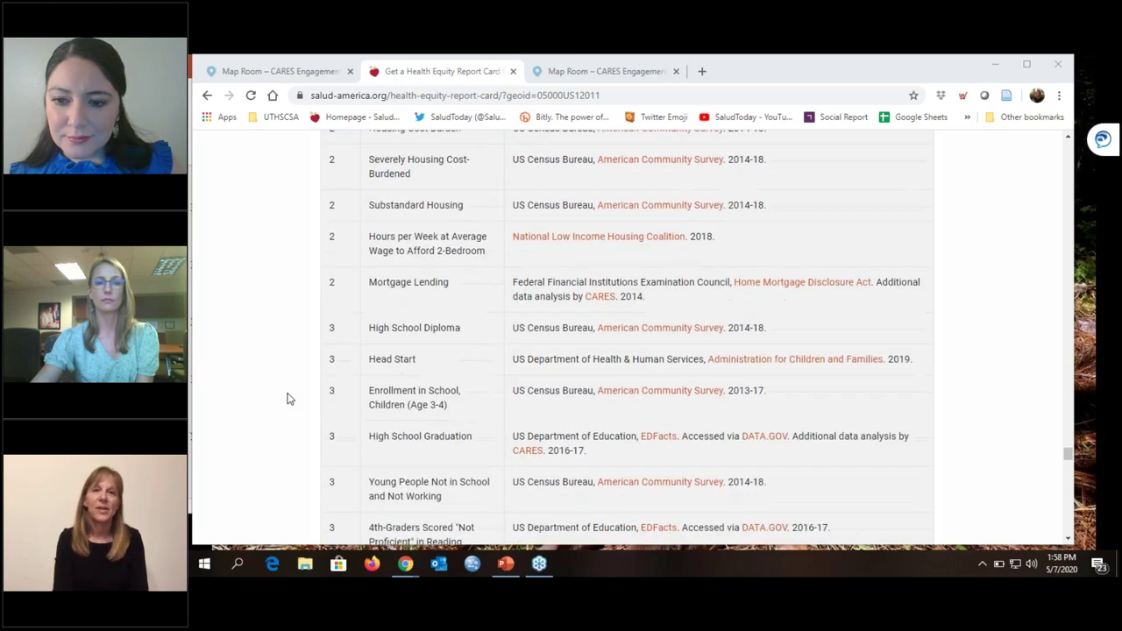
scroll(283, 400, down, 2)
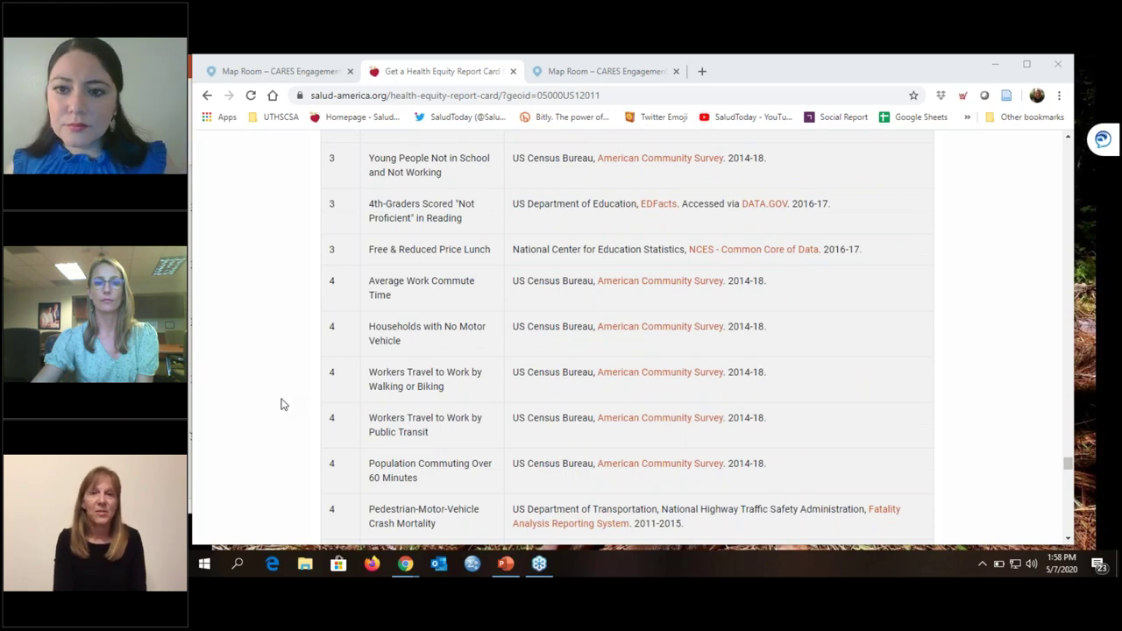
scroll(282, 404, down, 3)
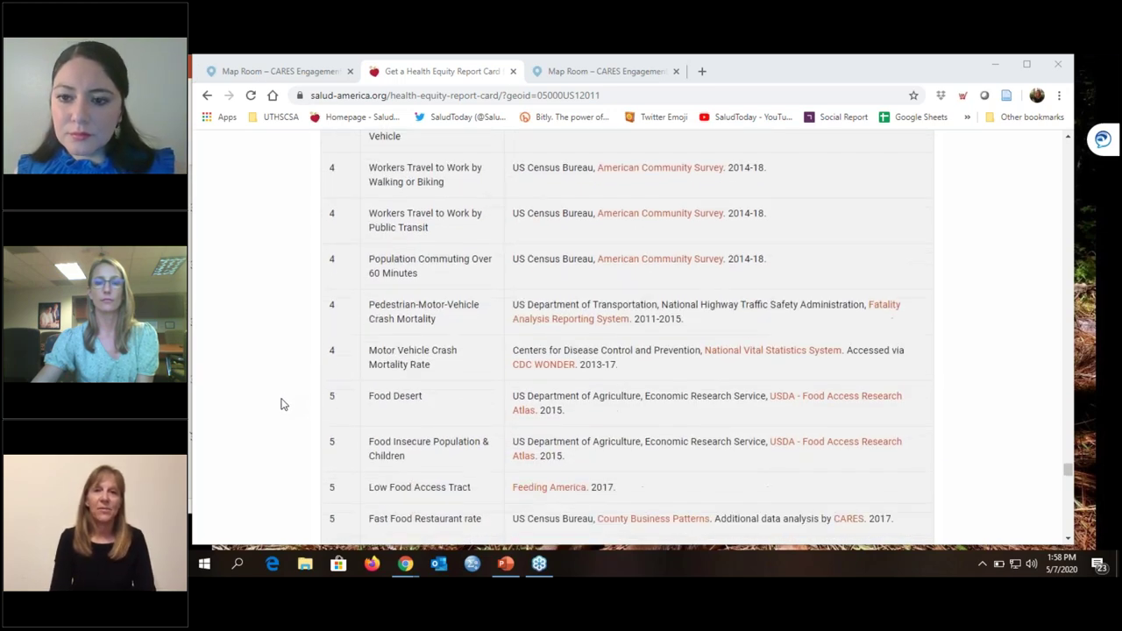
scroll(280, 405, down, 1)
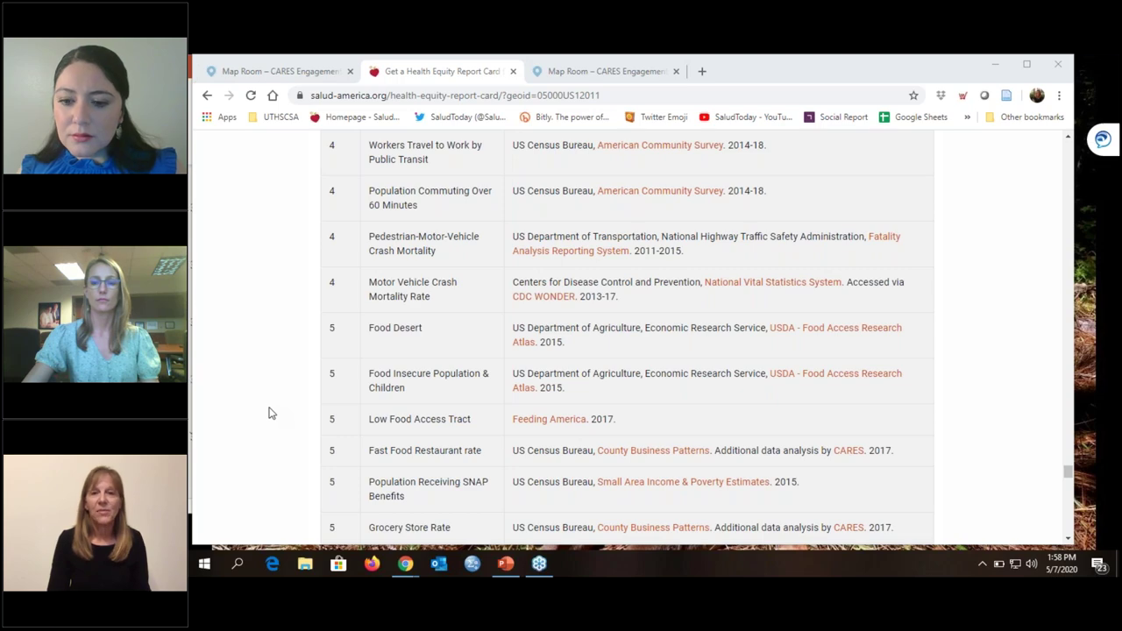
- Return to the walking/biking commuter map, dismiss the tract record, and read the layer's data information through the American Community Survey description
click(250, 77)
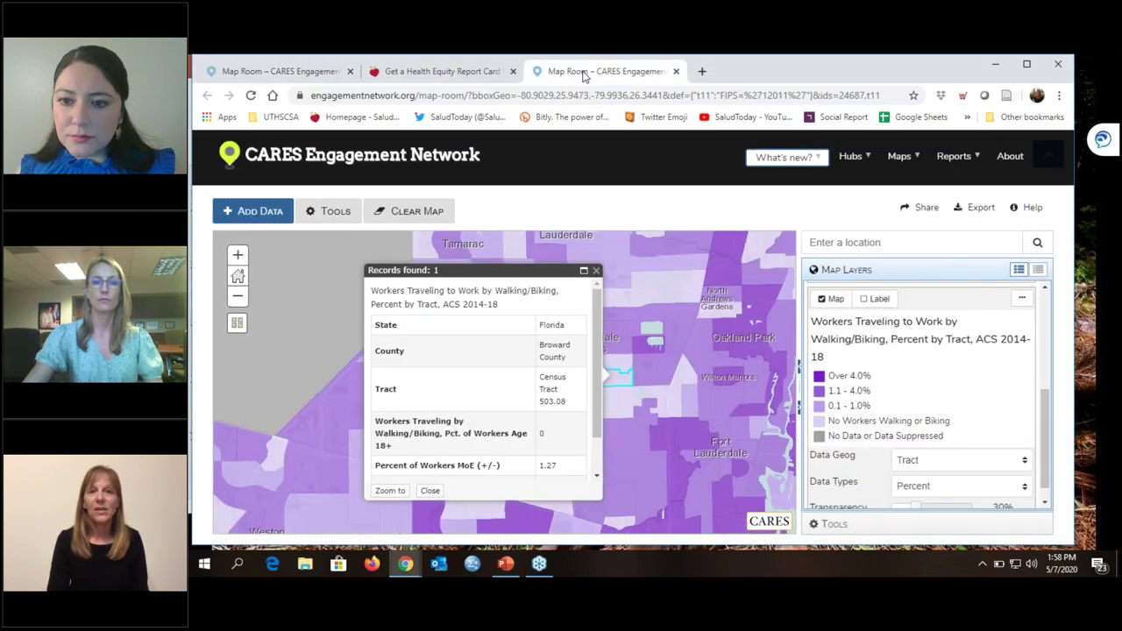
click(595, 270)
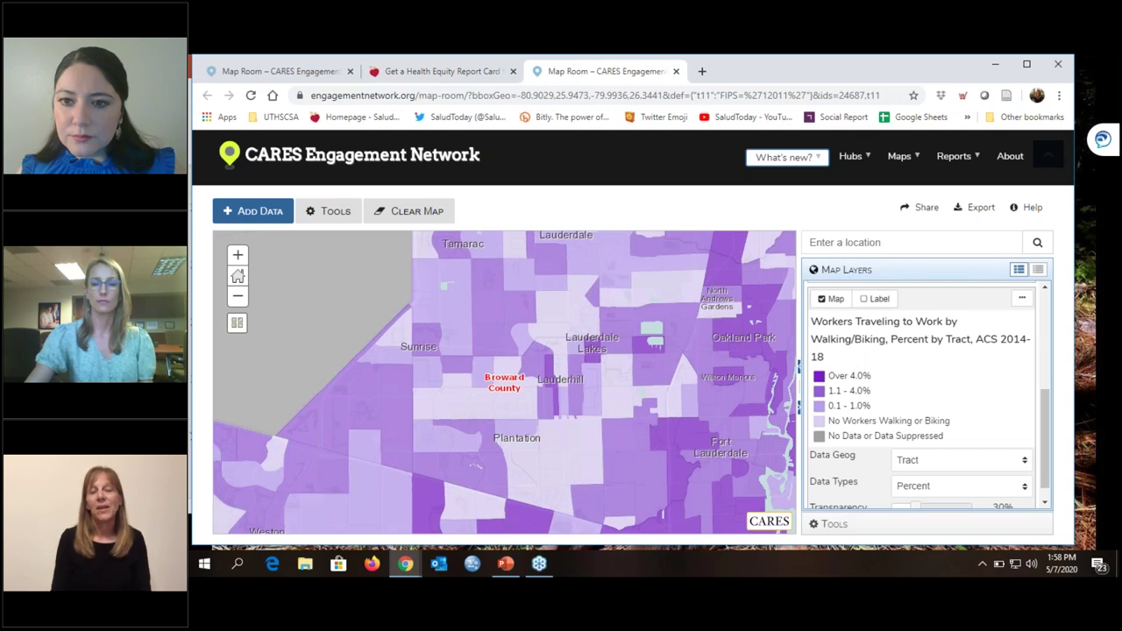
click(1022, 299)
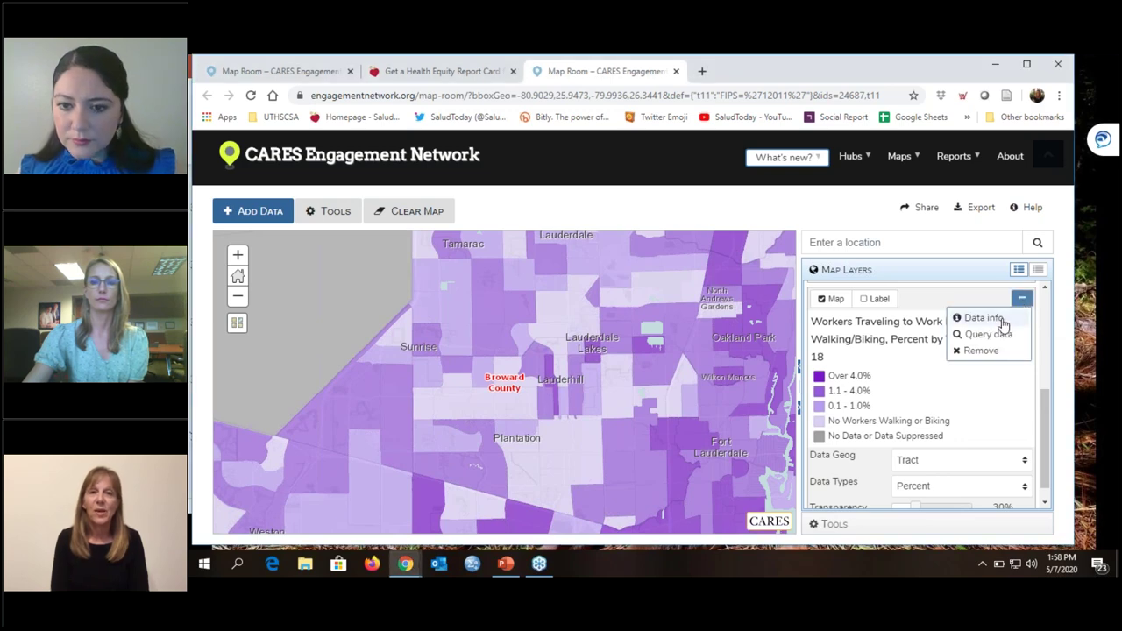
click(984, 318)
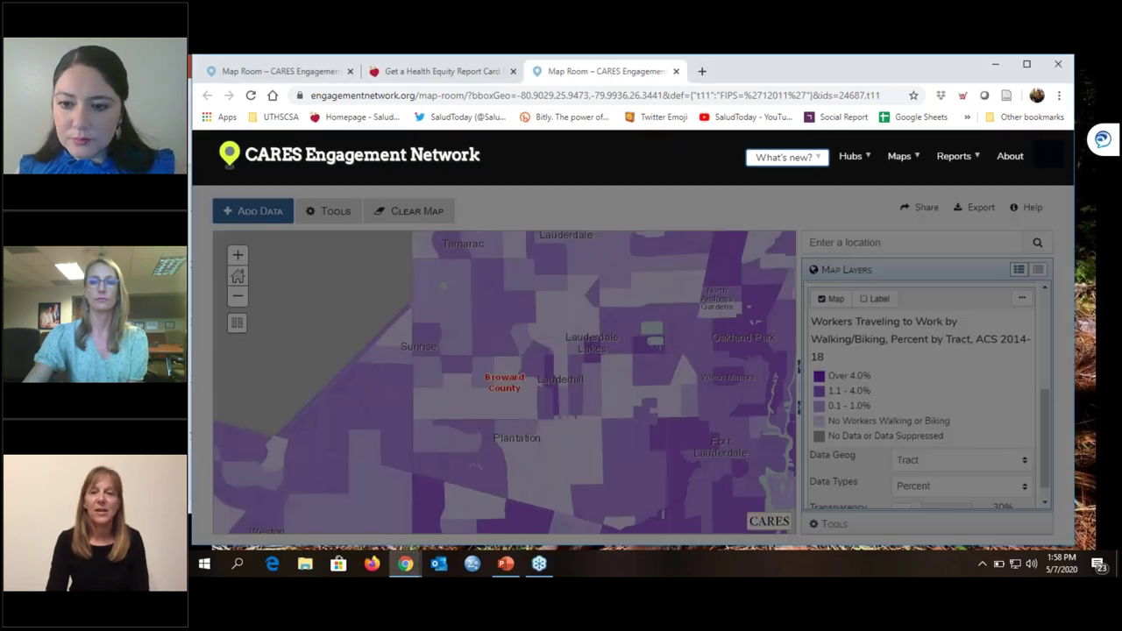
scroll(849, 343, down, 3)
scroll(850, 344, down, 5)
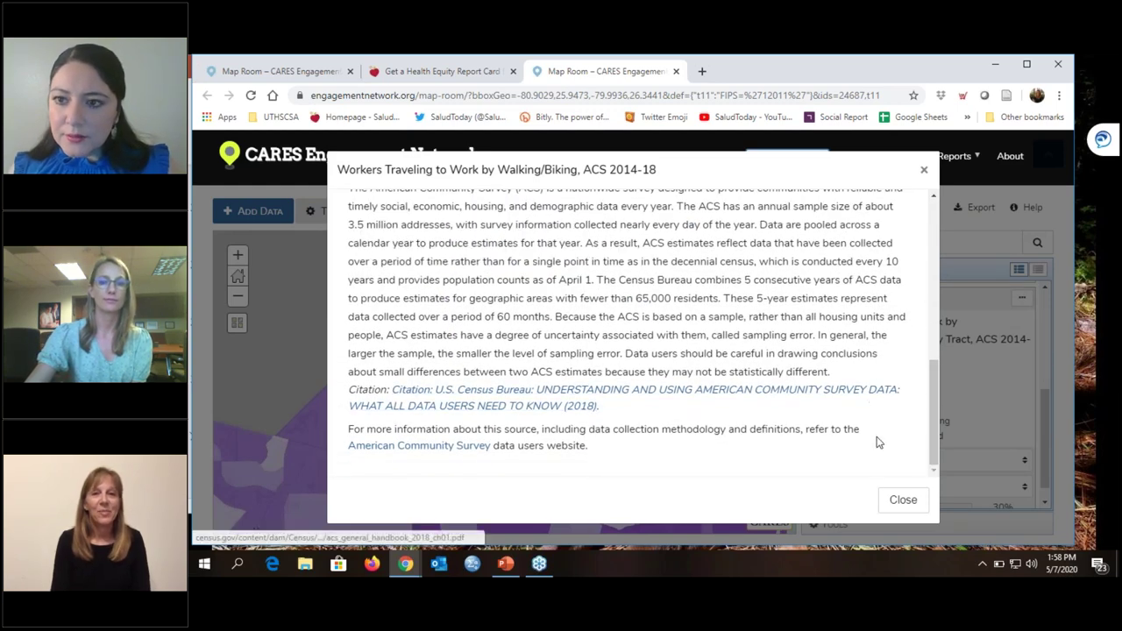
click(905, 504)
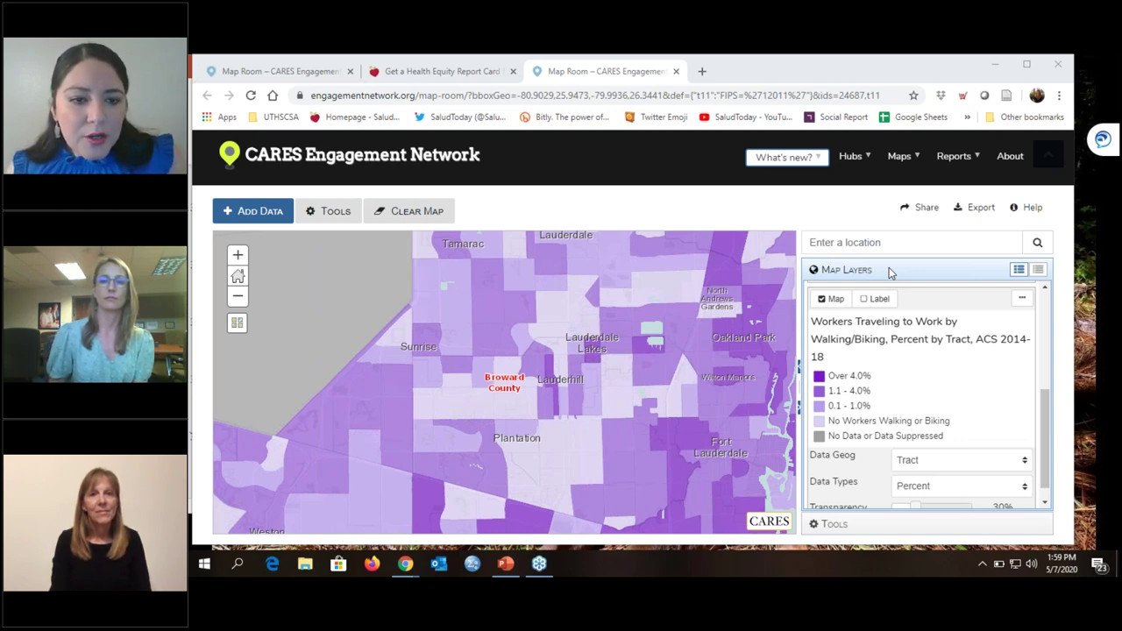
- Search the map for vancouver and check the walking/biking layer's coverage around the Canada–US border southeast of the city
click(839, 240)
text(v)
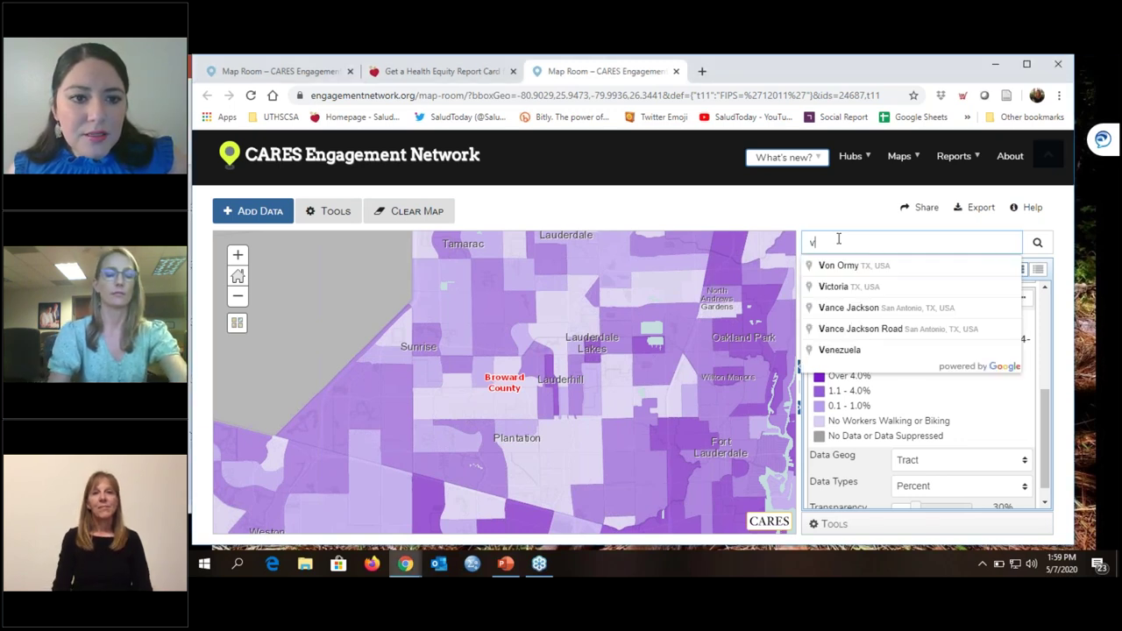
text(ancouver)
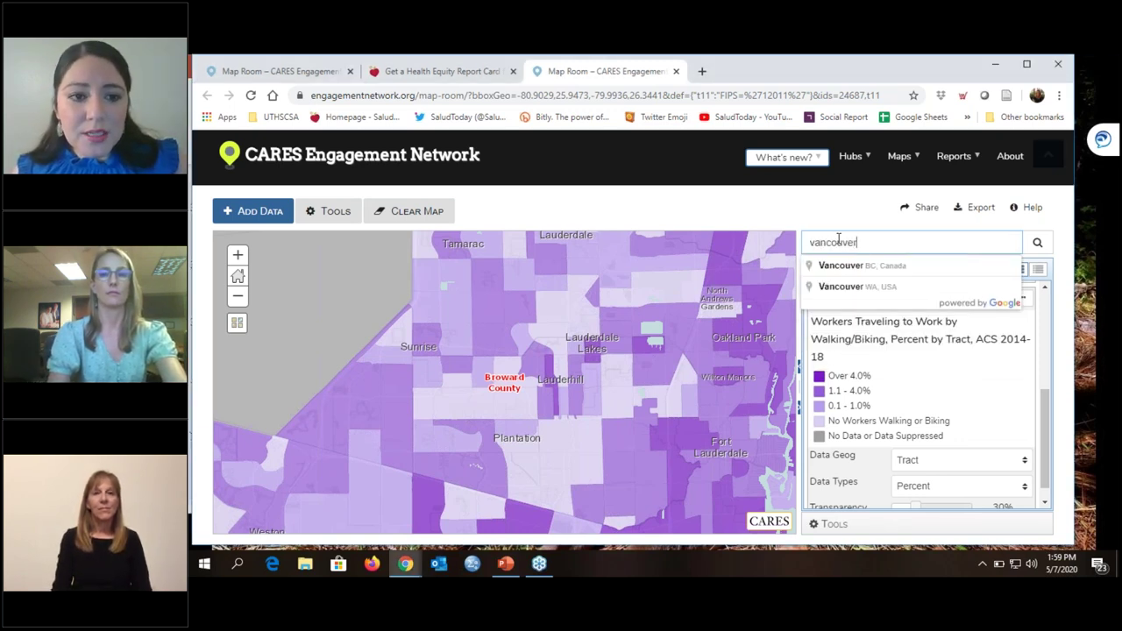
key(Return)
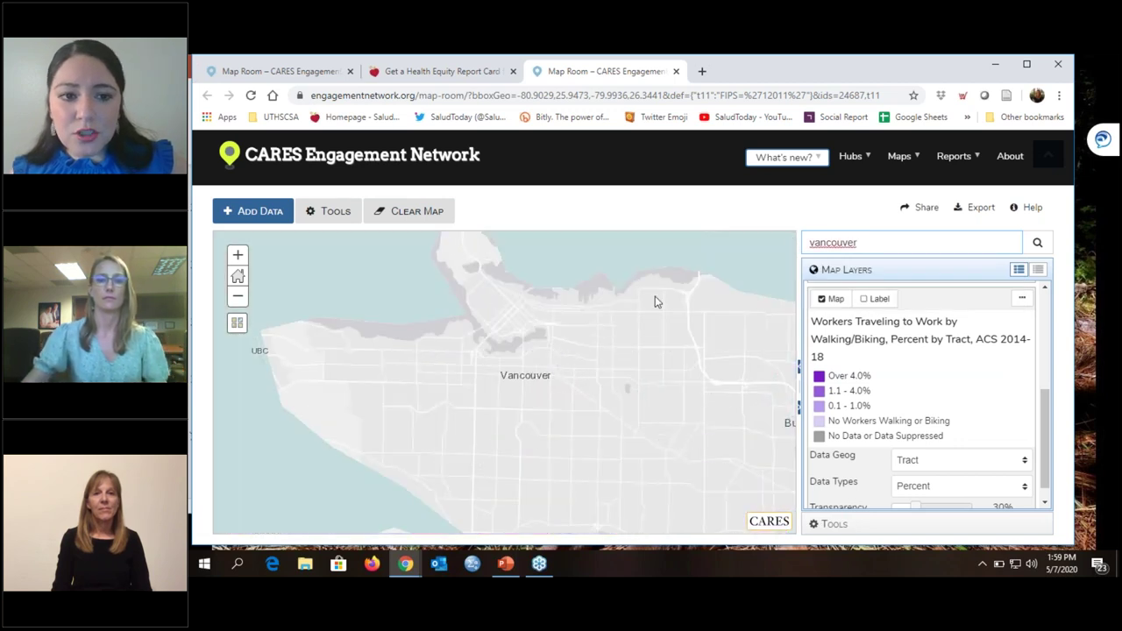
scroll(578, 362, down, 2)
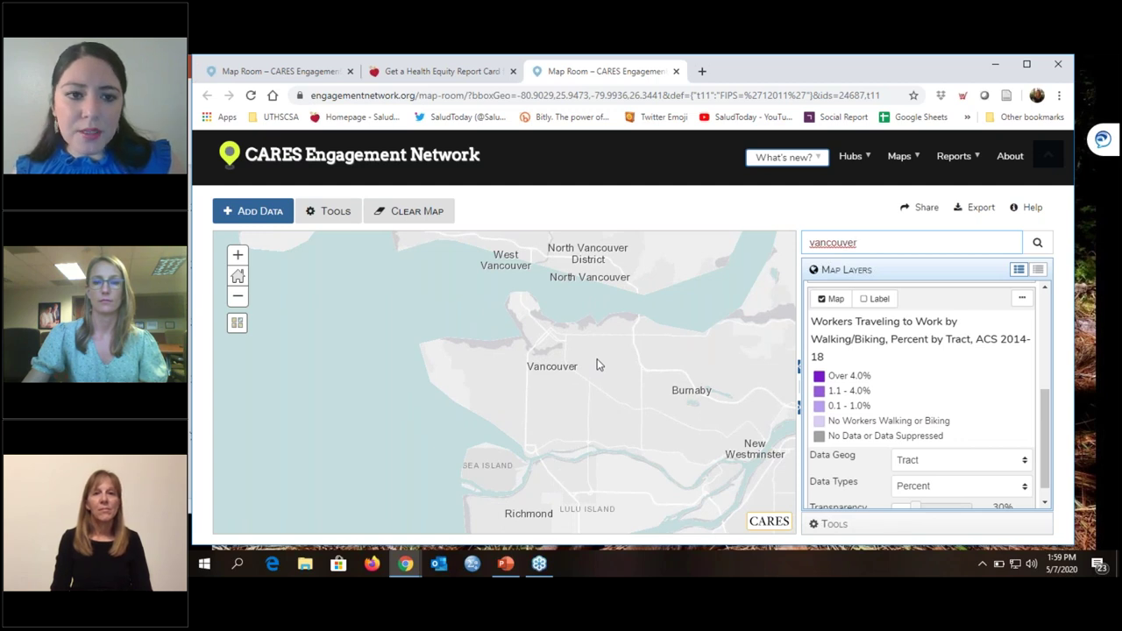
scroll(597, 362, down, 1)
scroll(592, 355, up, 1)
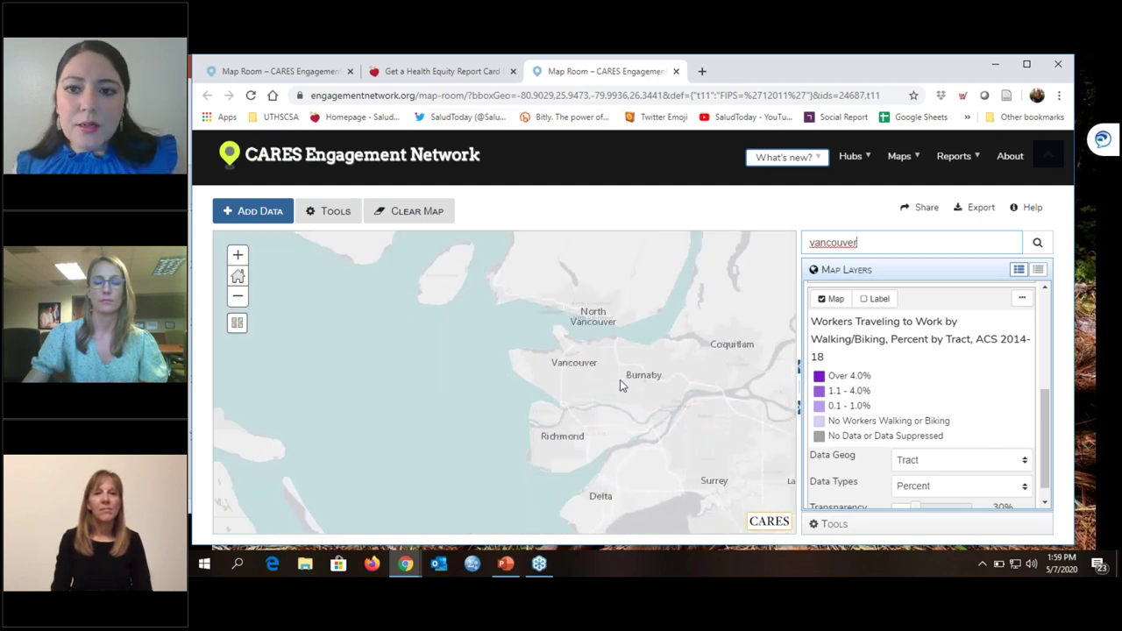
drag(688, 426, 436, 303)
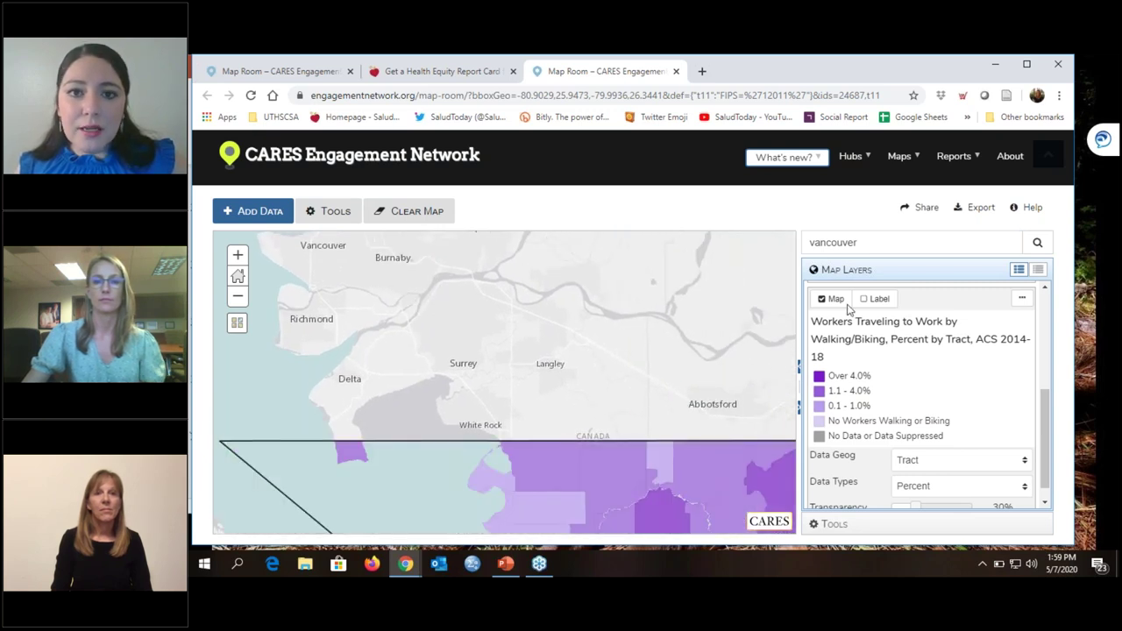
- Replace the map's location search with bexar county and display that area
drag(865, 244, 795, 248)
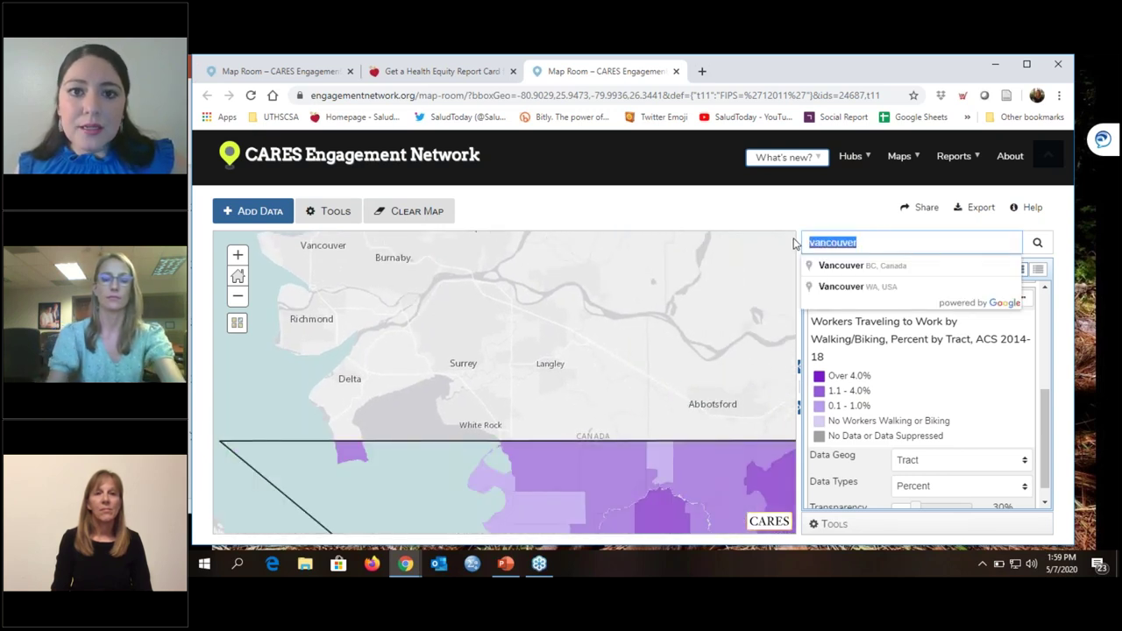
text(bexar)
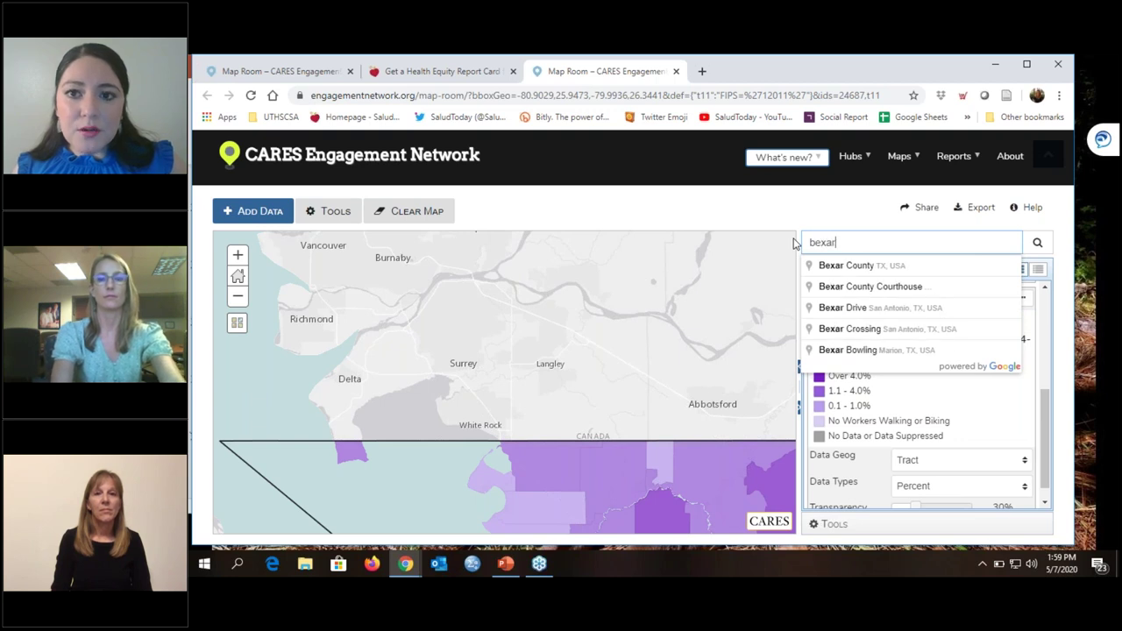
text( county)
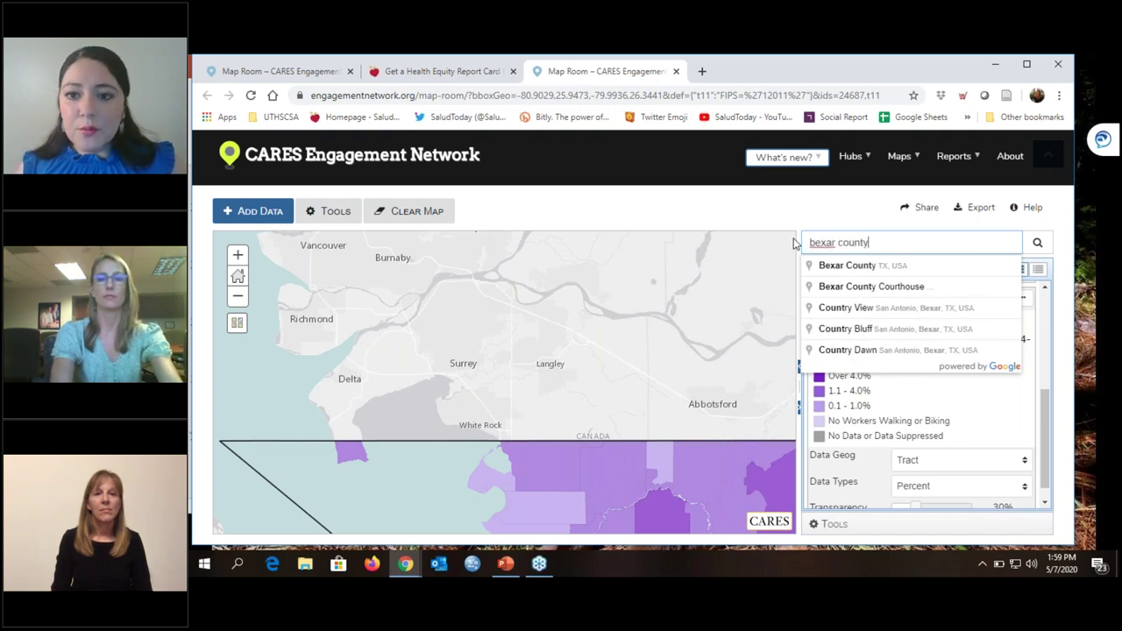
key(Return)
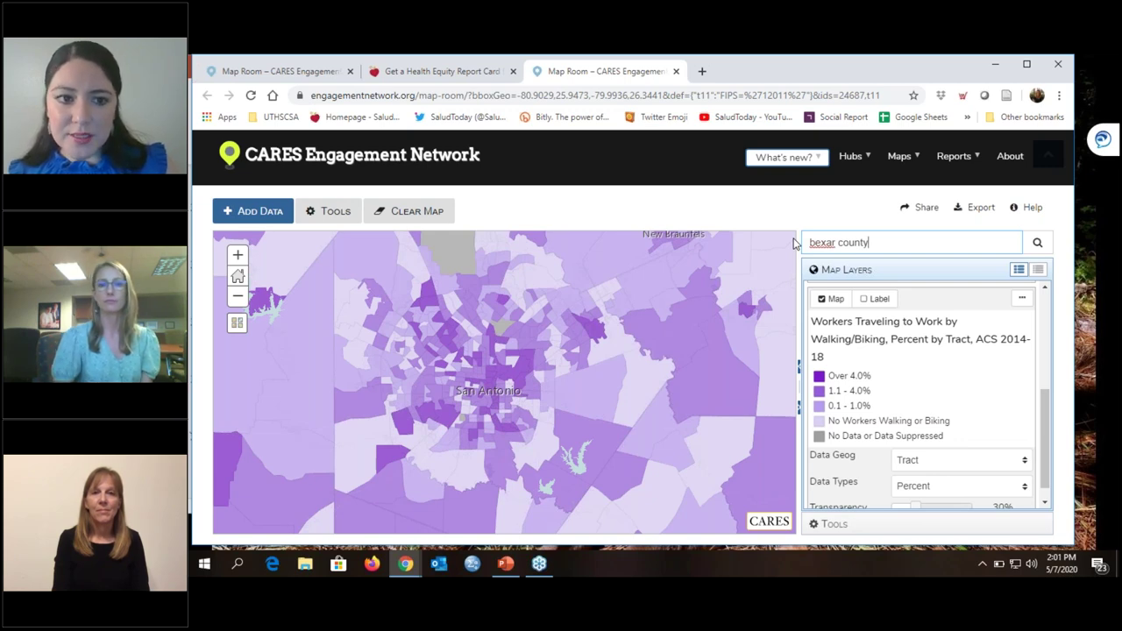
- Return to the health equity report card and examine its data sources for the food, environment, poverty, health care access and disease indicators
click(430, 72)
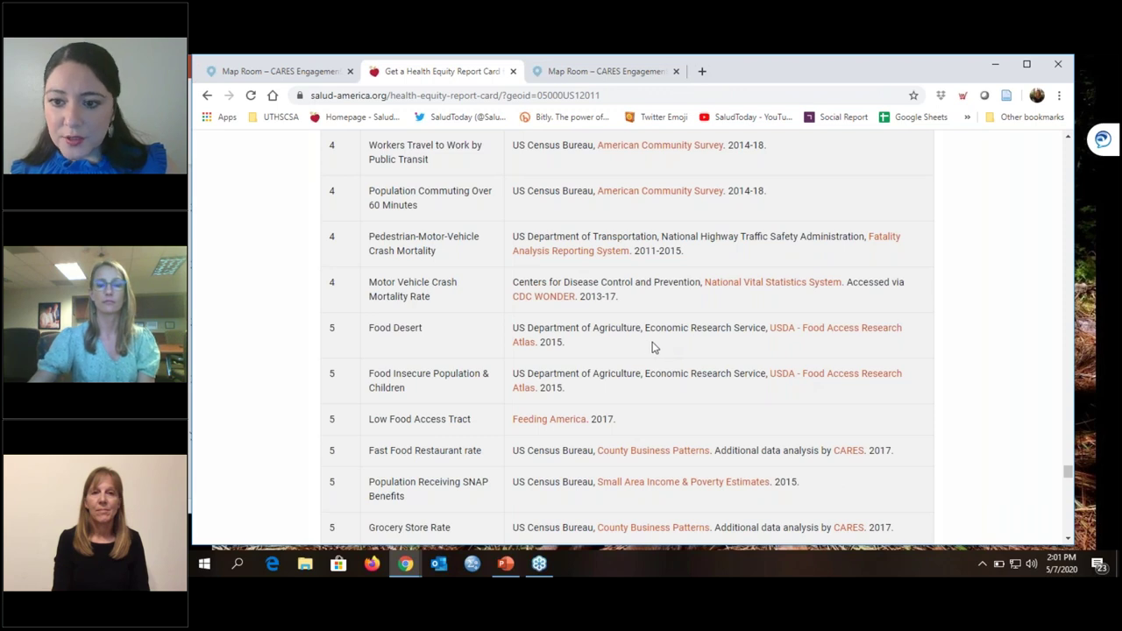
scroll(668, 337, down, 1)
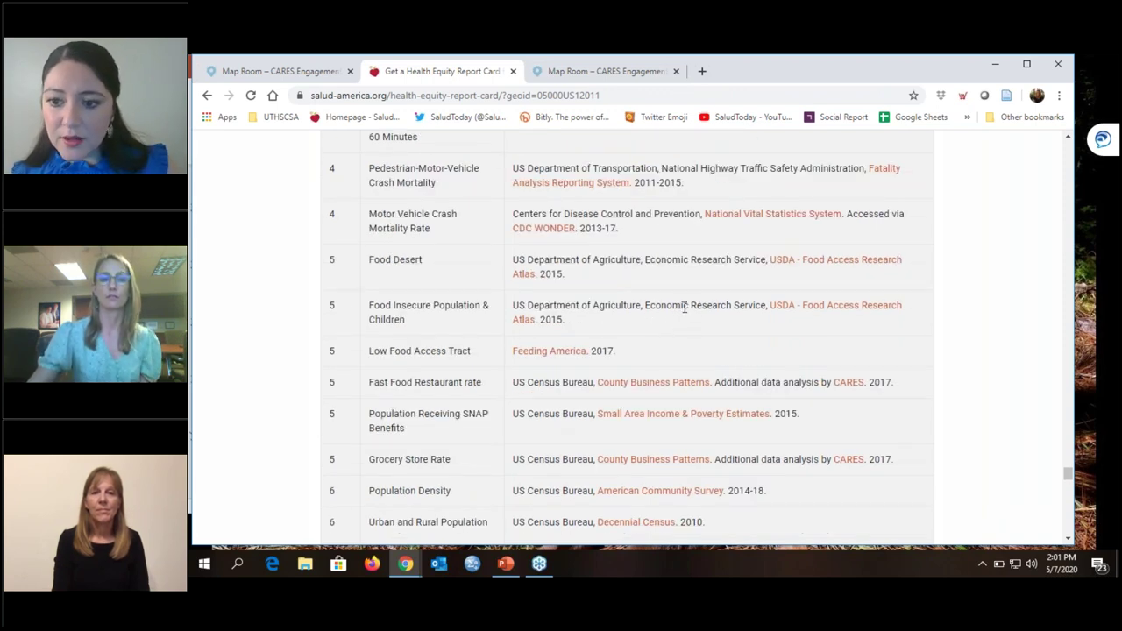
scroll(688, 307, down, 2)
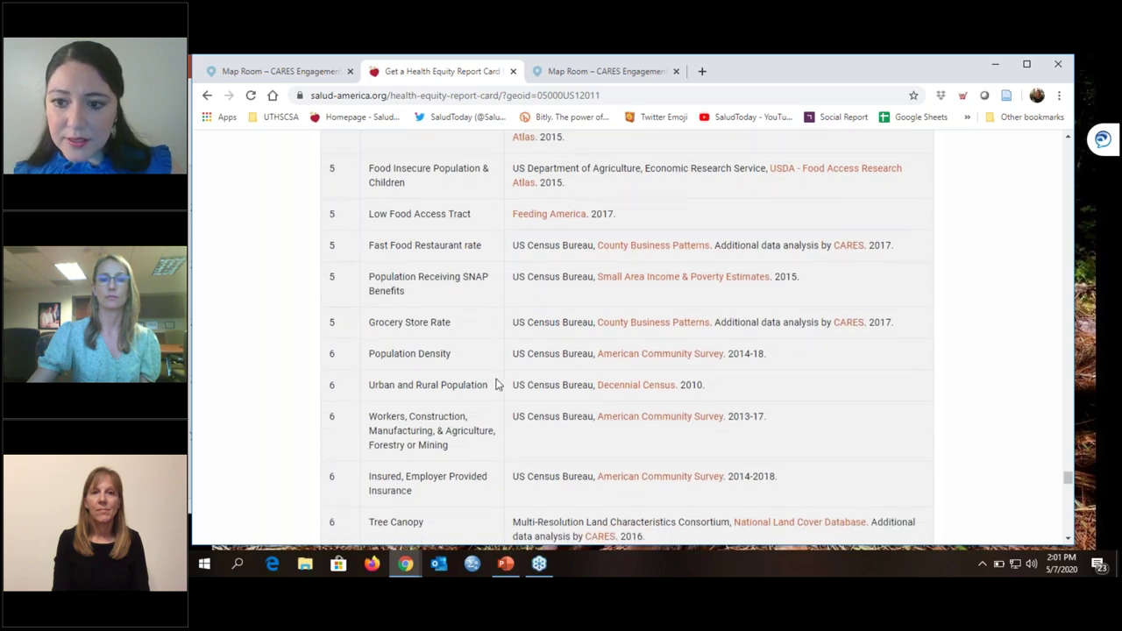
scroll(497, 383, down, 1)
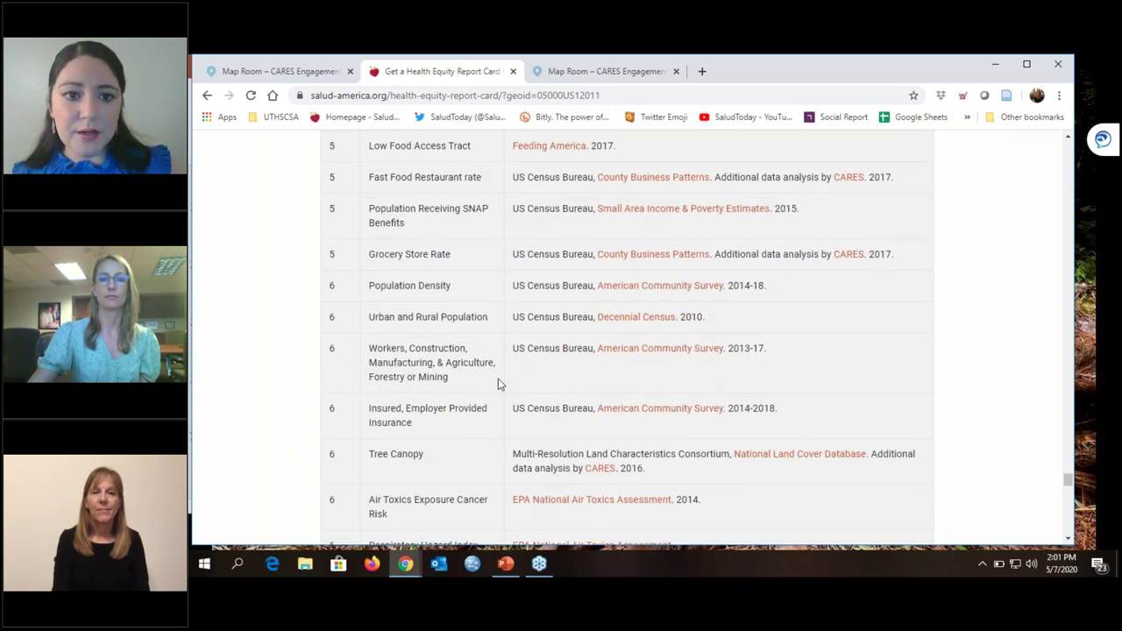
scroll(497, 383, down, 2)
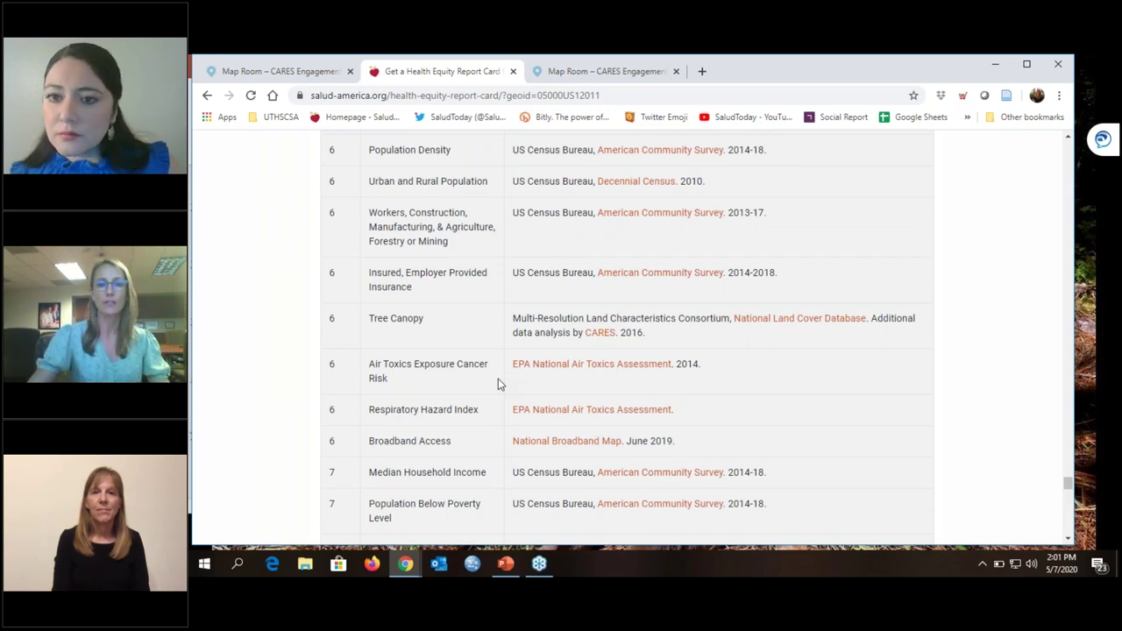
scroll(495, 387, down, 3)
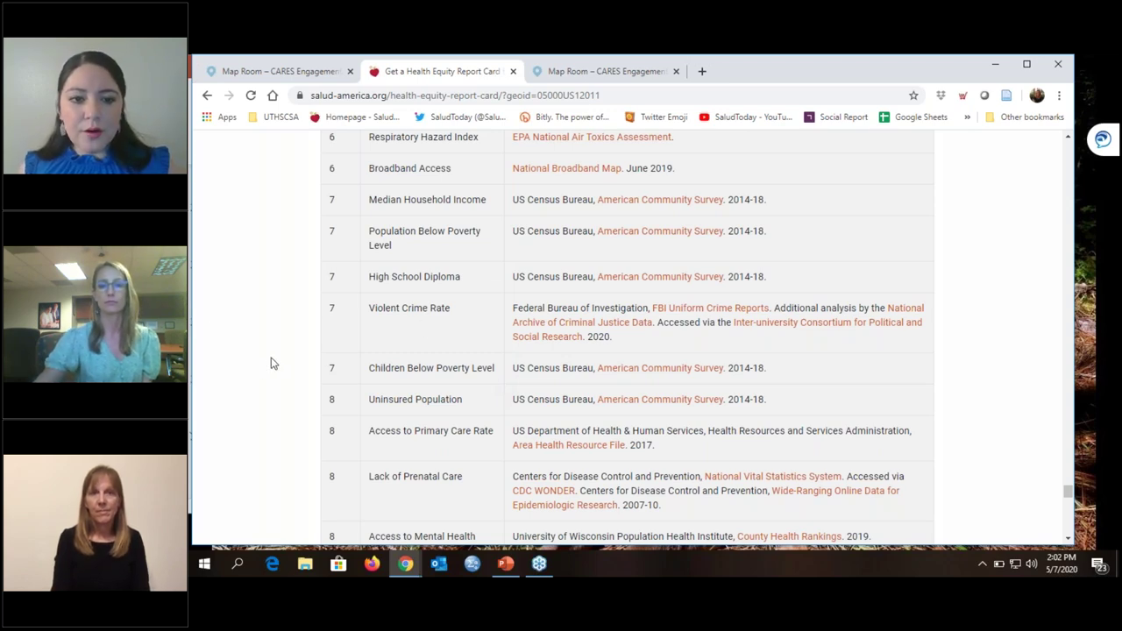
scroll(270, 360, down, 2)
scroll(270, 360, down, 2)
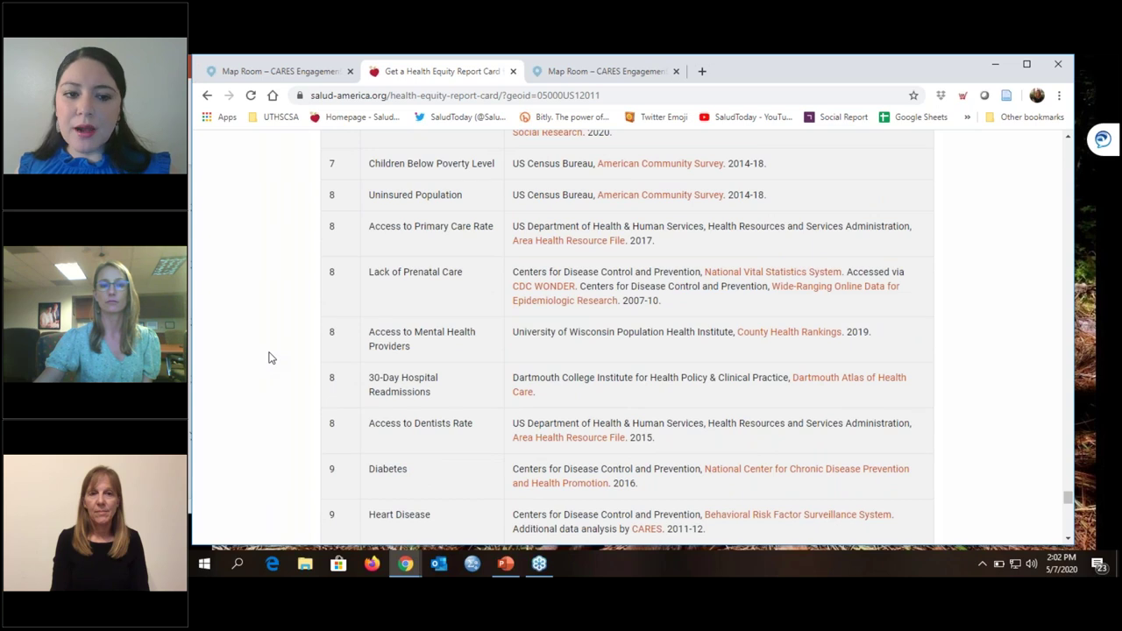
scroll(270, 357, down, 1)
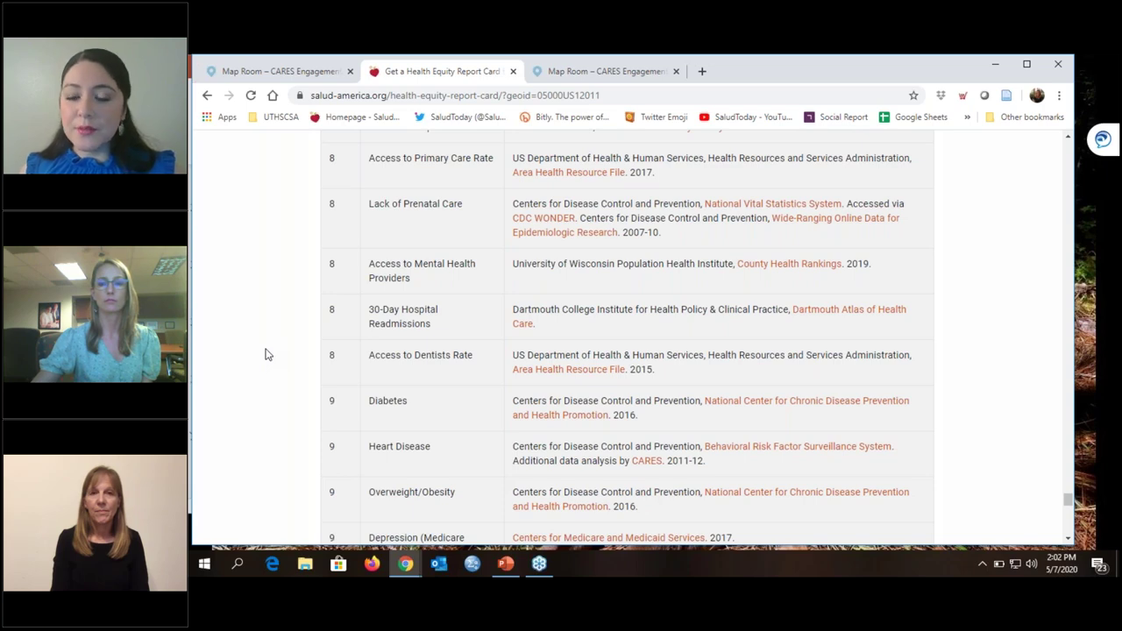
scroll(284, 354, up, 5)
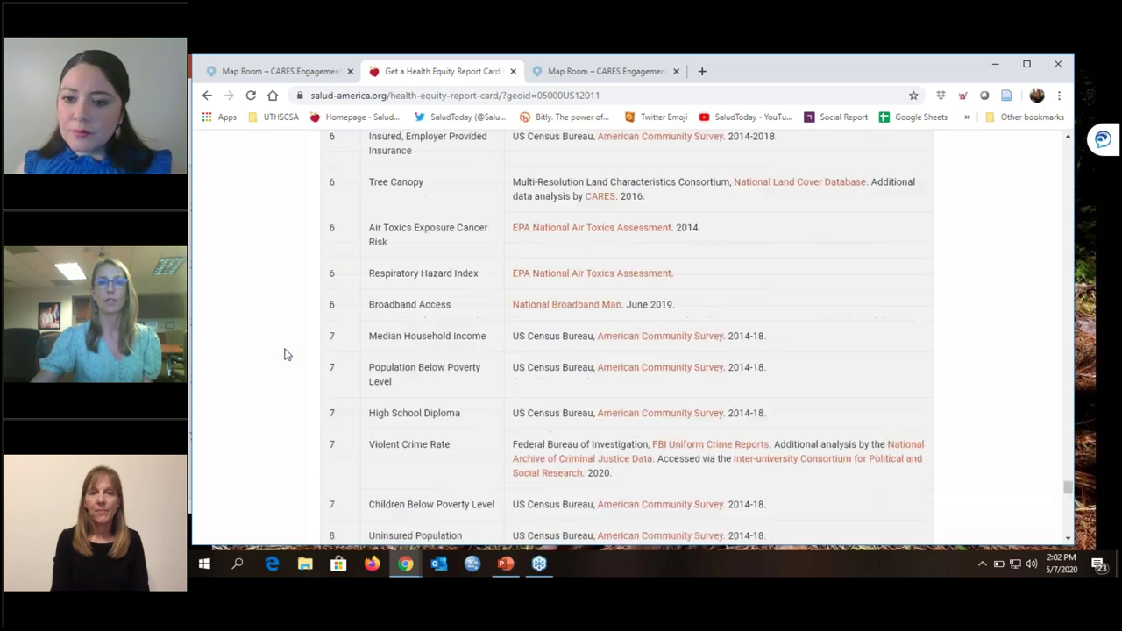
- Return to the walking/biking commuter map, open its data query tool and view the fields available for filtering
scroll(284, 354, up, 5)
click(590, 78)
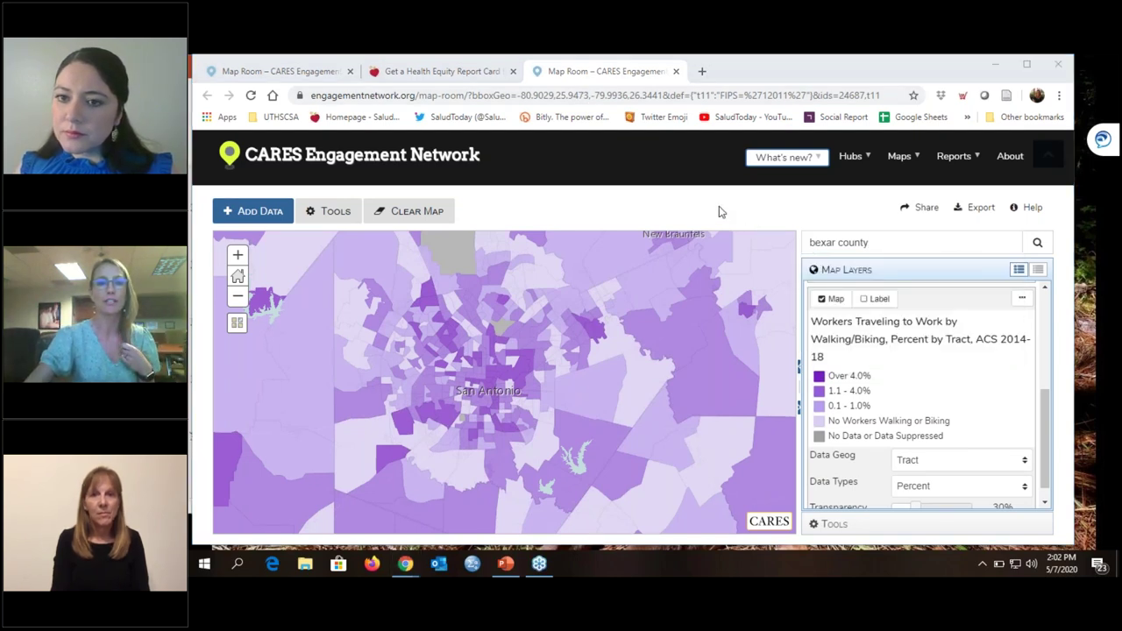
click(824, 528)
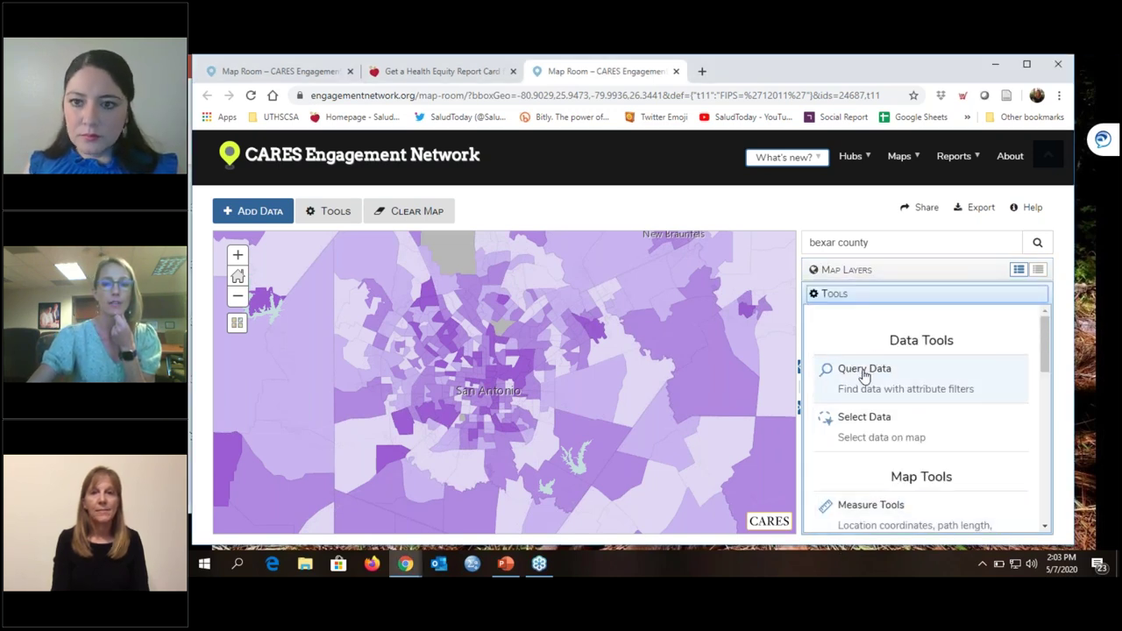
click(863, 371)
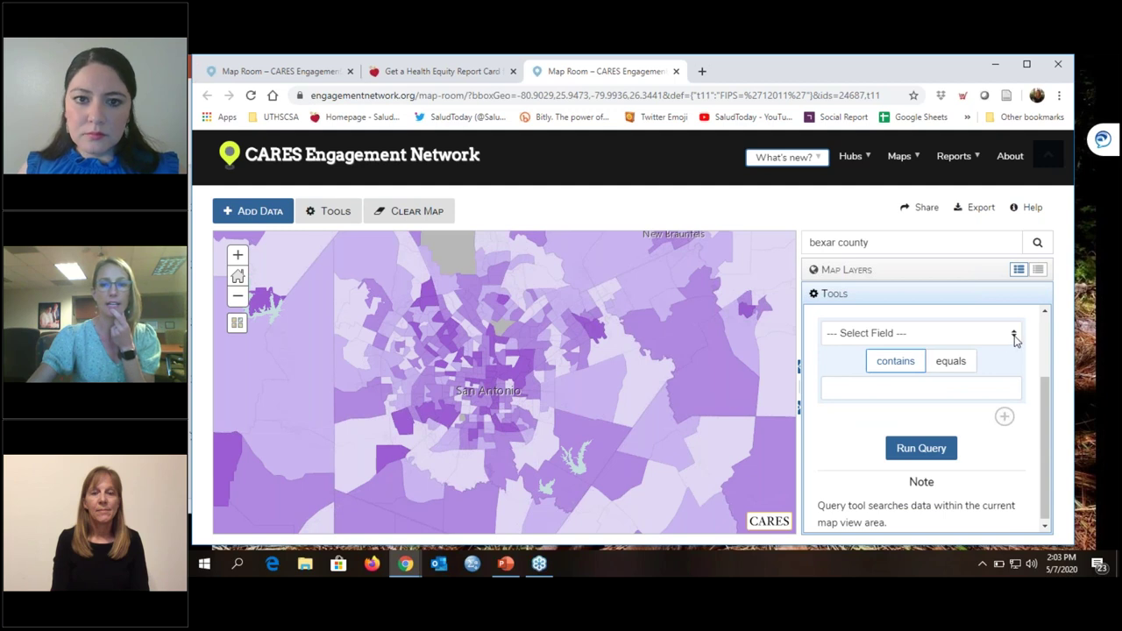
click(1014, 340)
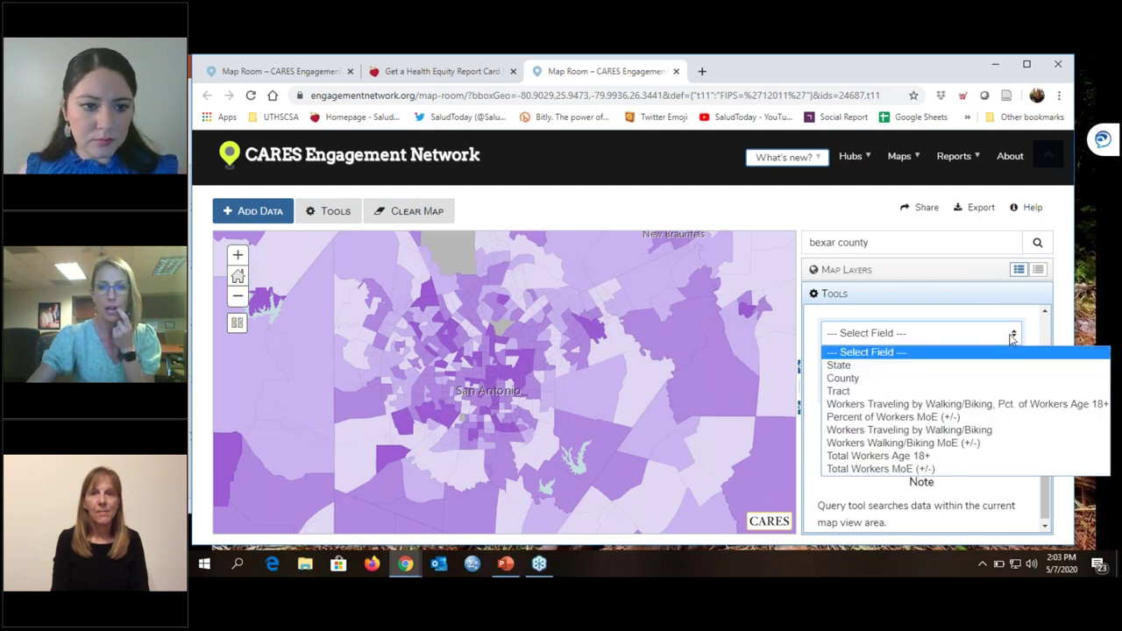
click(1012, 338)
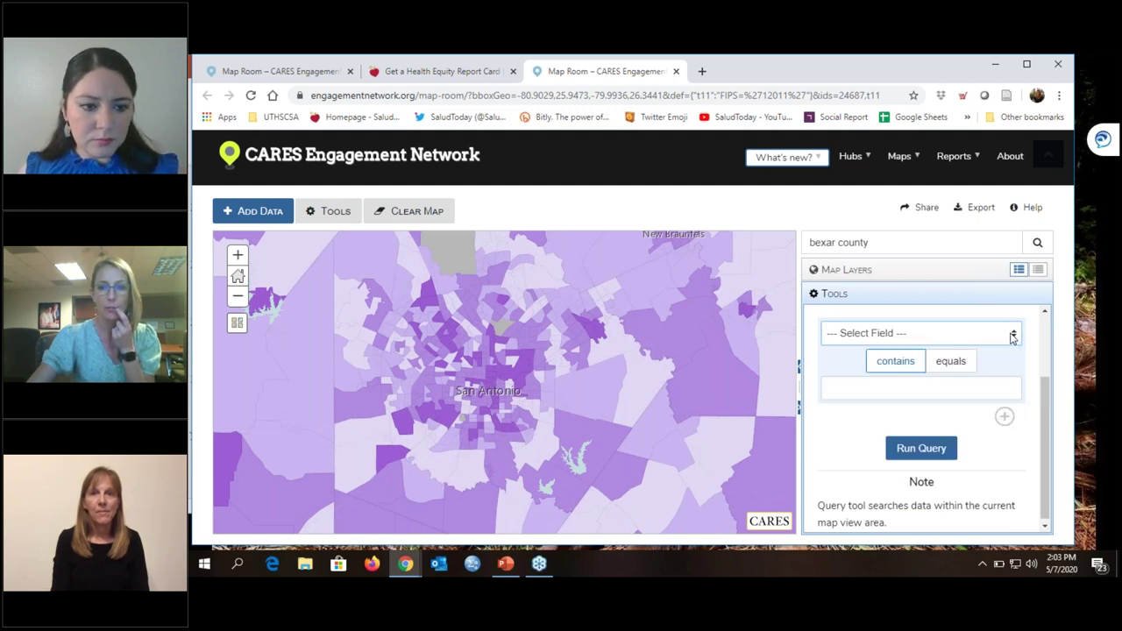
- Replace the displayed walking/biking layer with the Households with No Vehicle, Percent by Tract layer
click(877, 285)
click(821, 295)
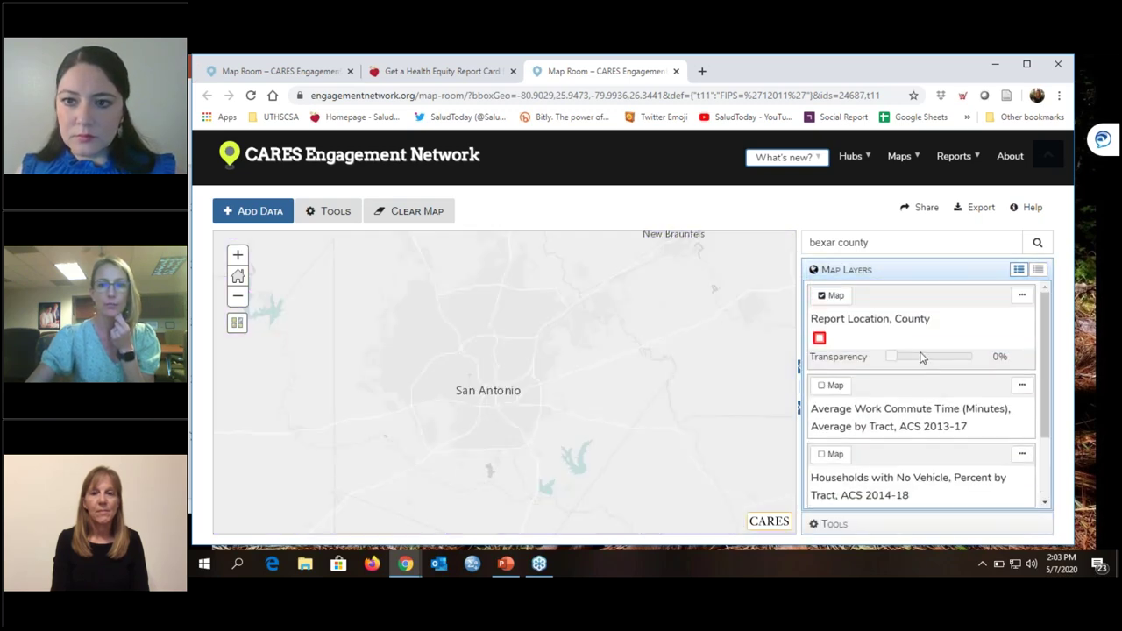
scroll(903, 395, down, 1)
click(821, 385)
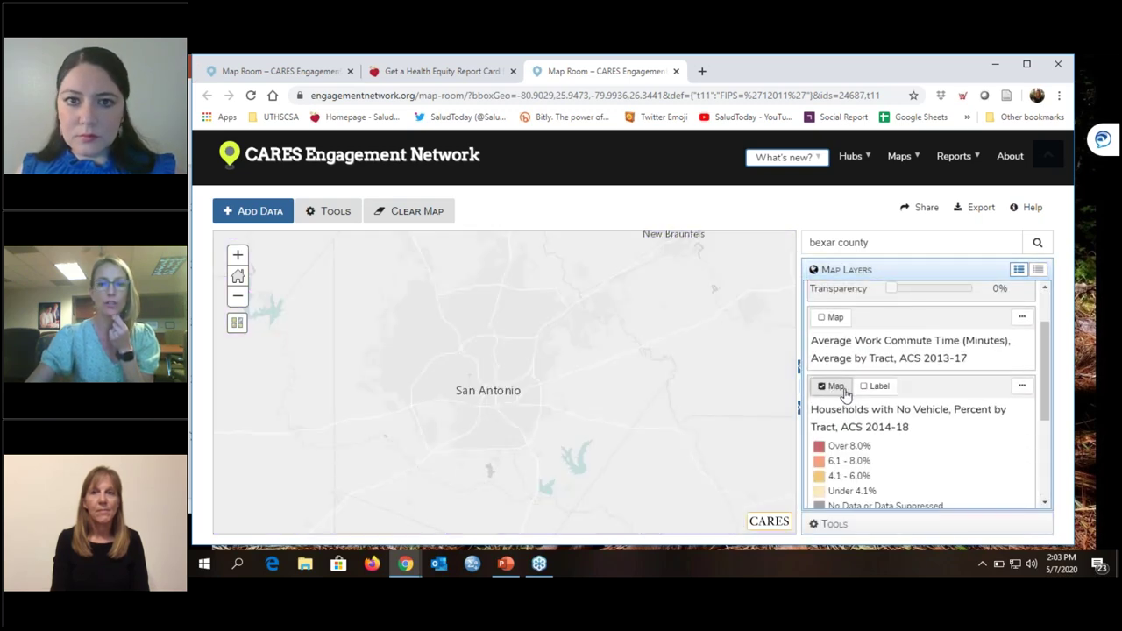
- Query the no-vehicle households layer for tracts where Occupied Housing Using with 0 Vehicles is less than 15
click(877, 522)
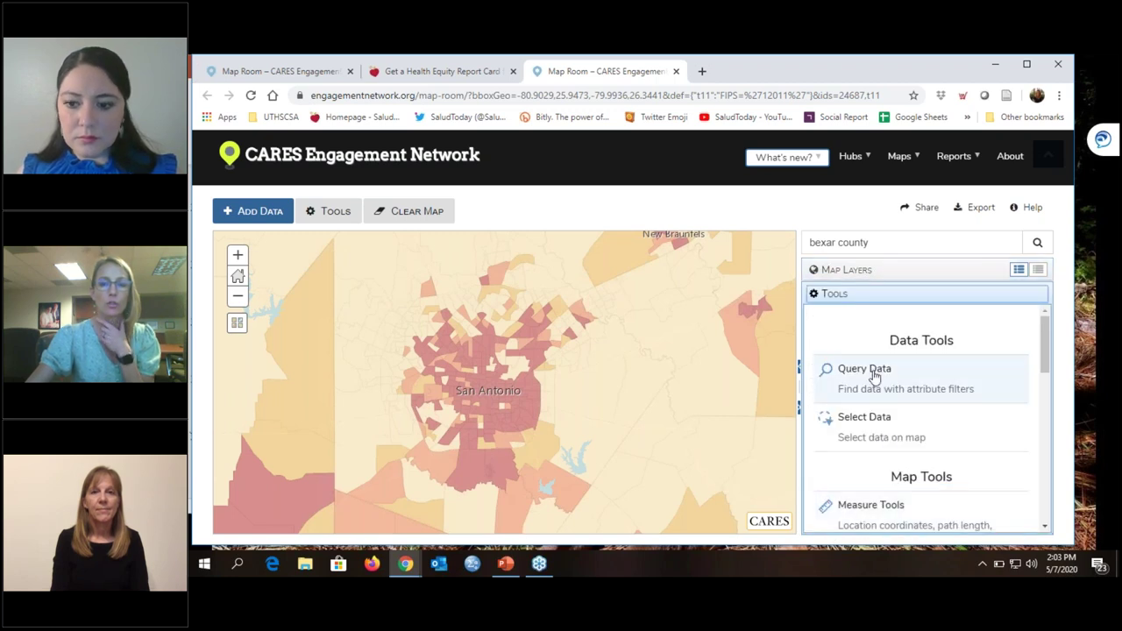
click(874, 372)
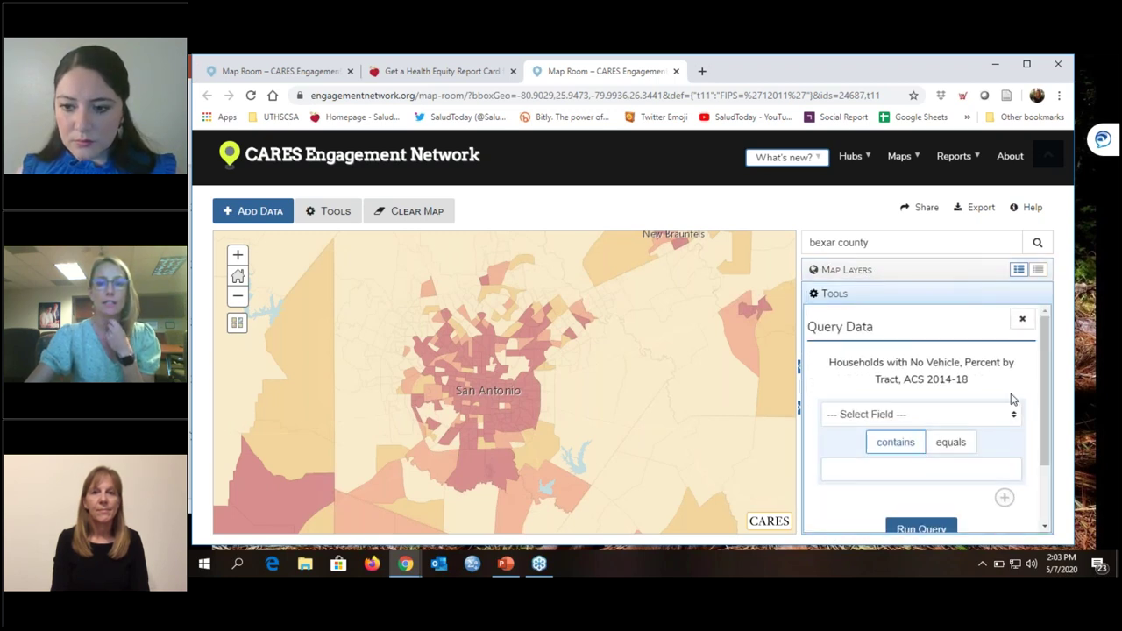
click(1017, 417)
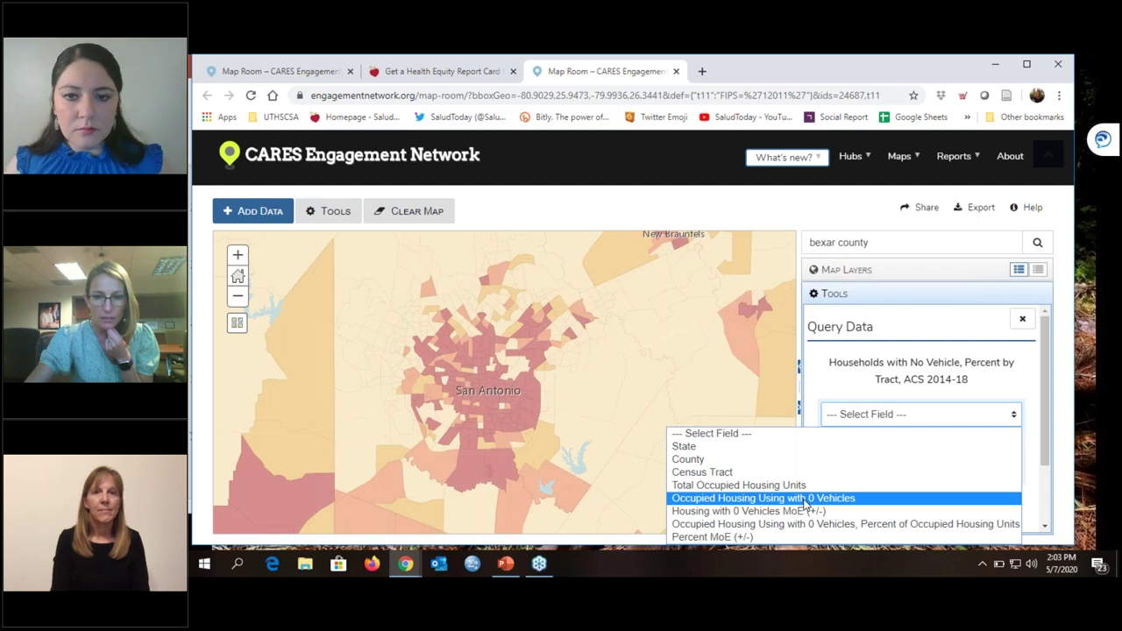
click(805, 498)
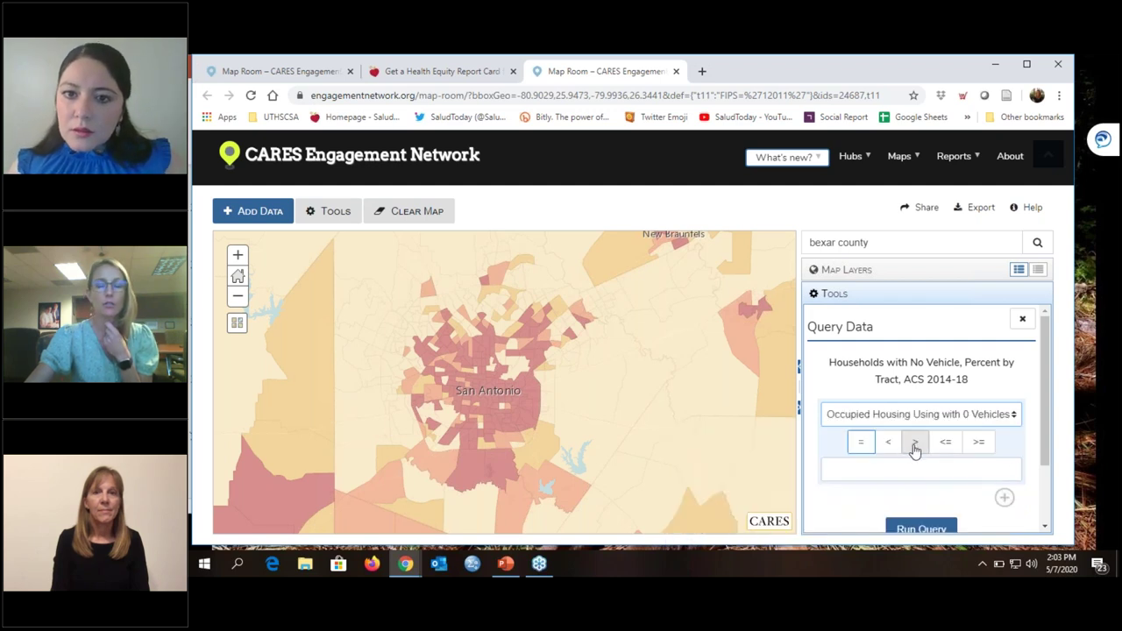
click(914, 445)
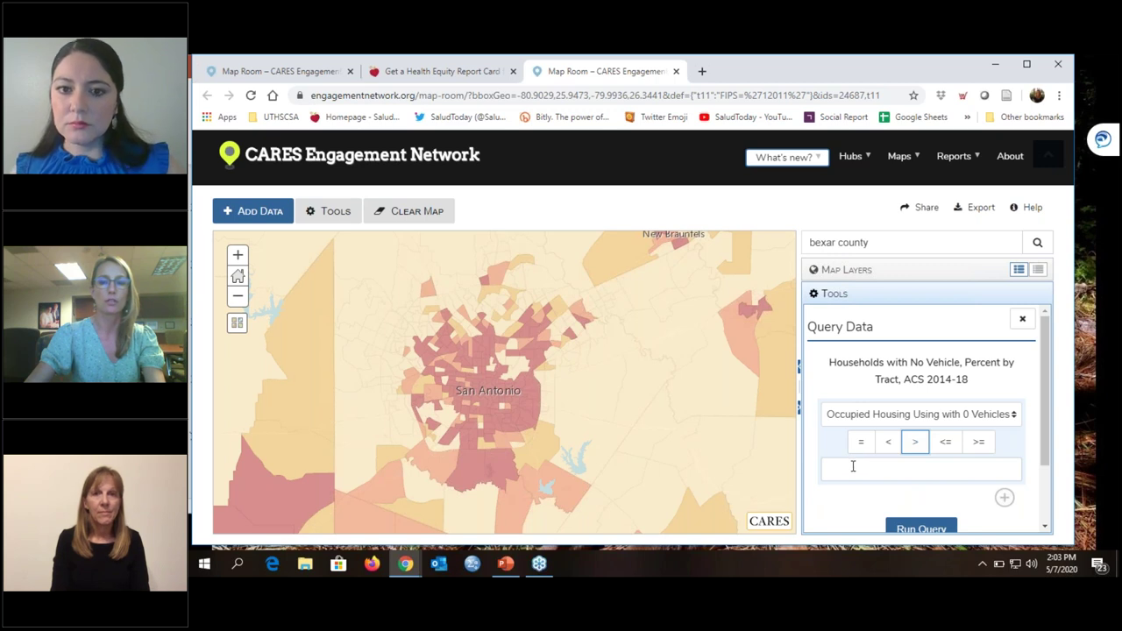
click(888, 441)
click(847, 470)
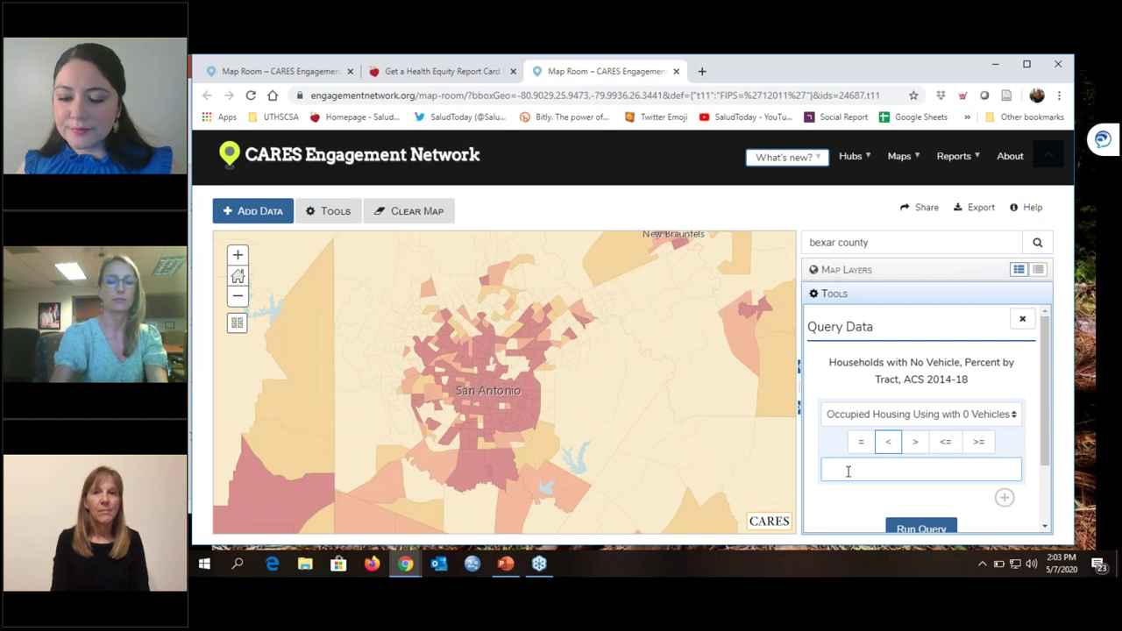
text(15)
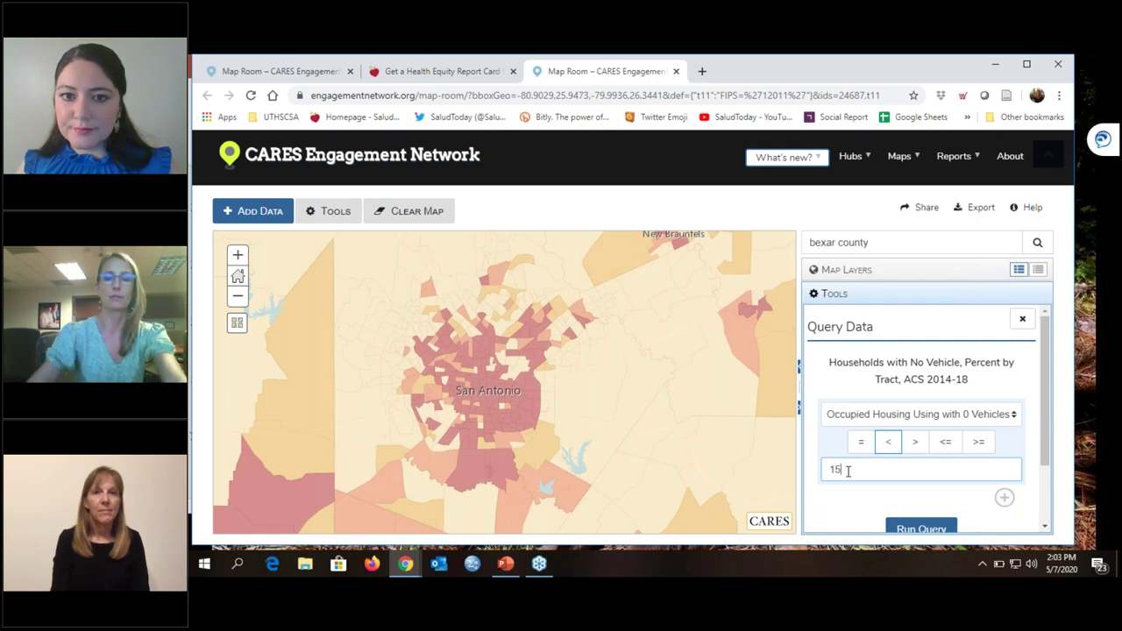
click(920, 526)
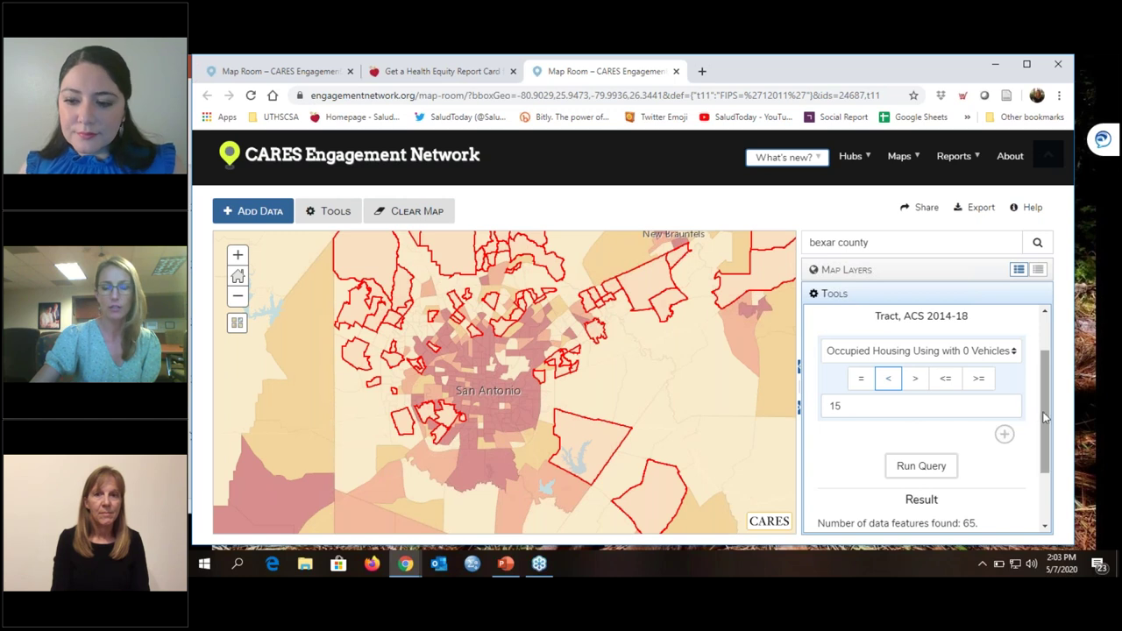
- Rerun the query on 0 Vehicles, Percent of Occupied Housing Units, for tracts with less than 15
scroll(1051, 414, up, 1)
scroll(1051, 414, up, 1)
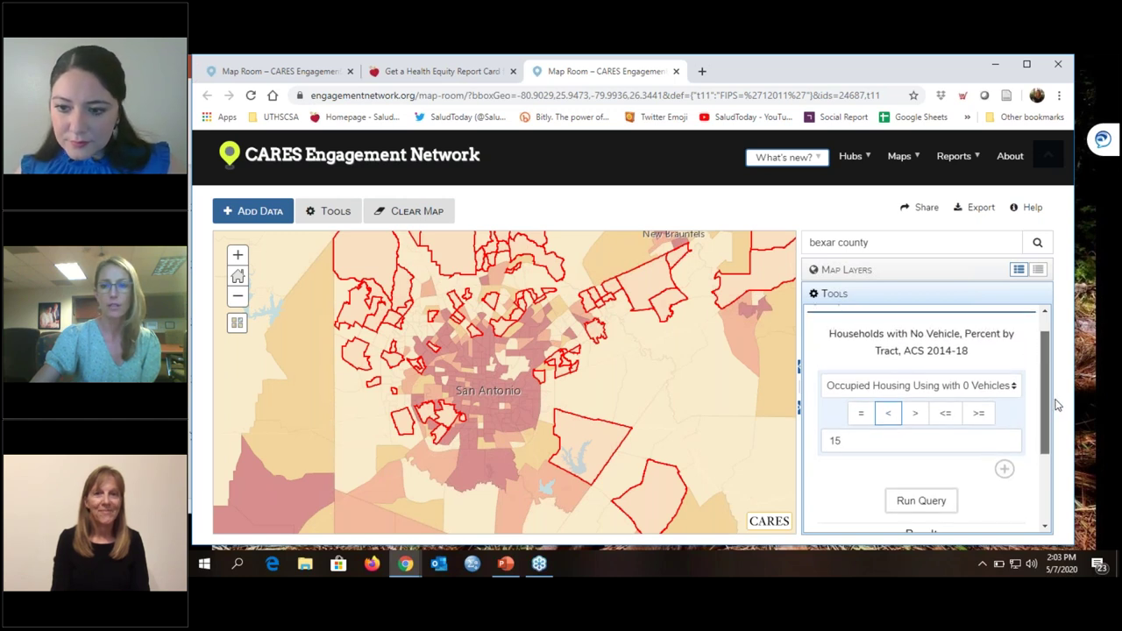
click(1015, 387)
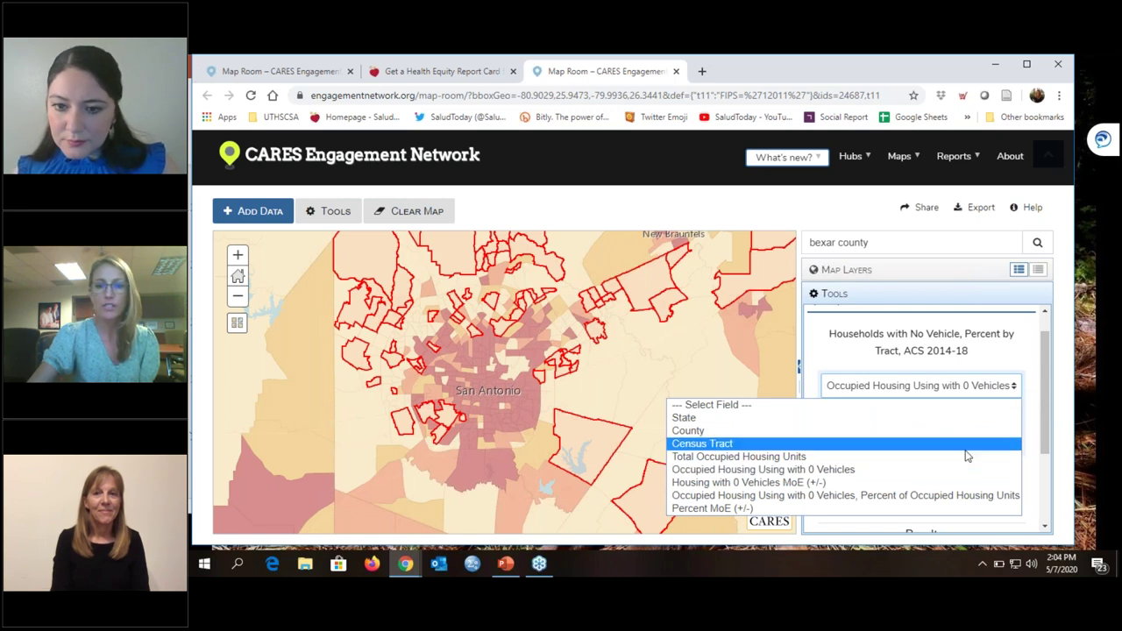
click(929, 495)
click(886, 422)
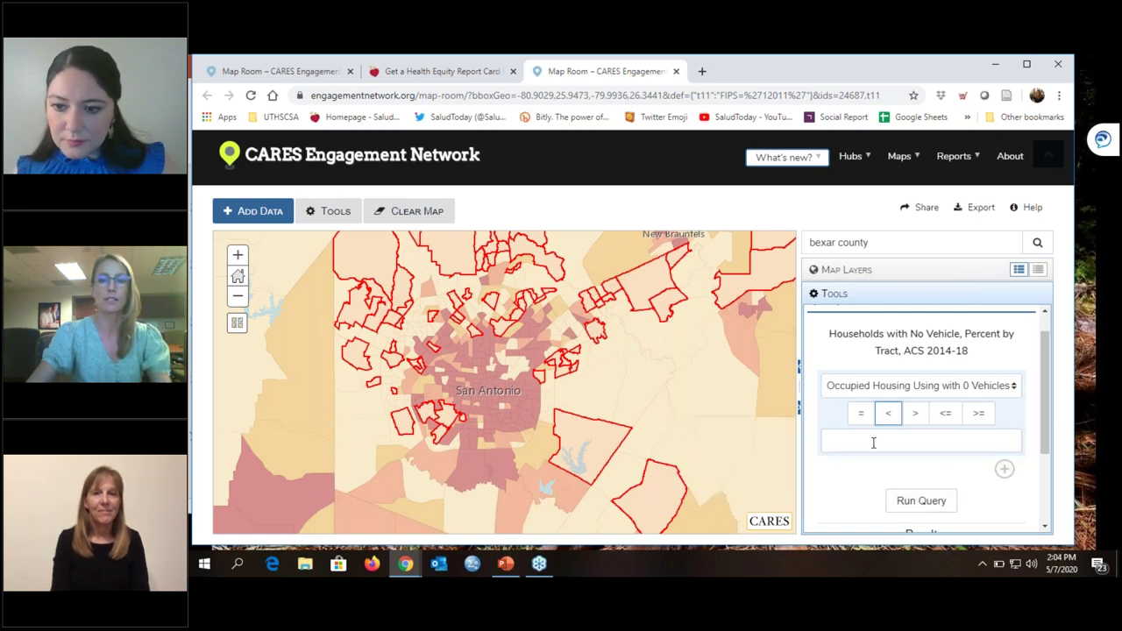
click(876, 442)
text(15)
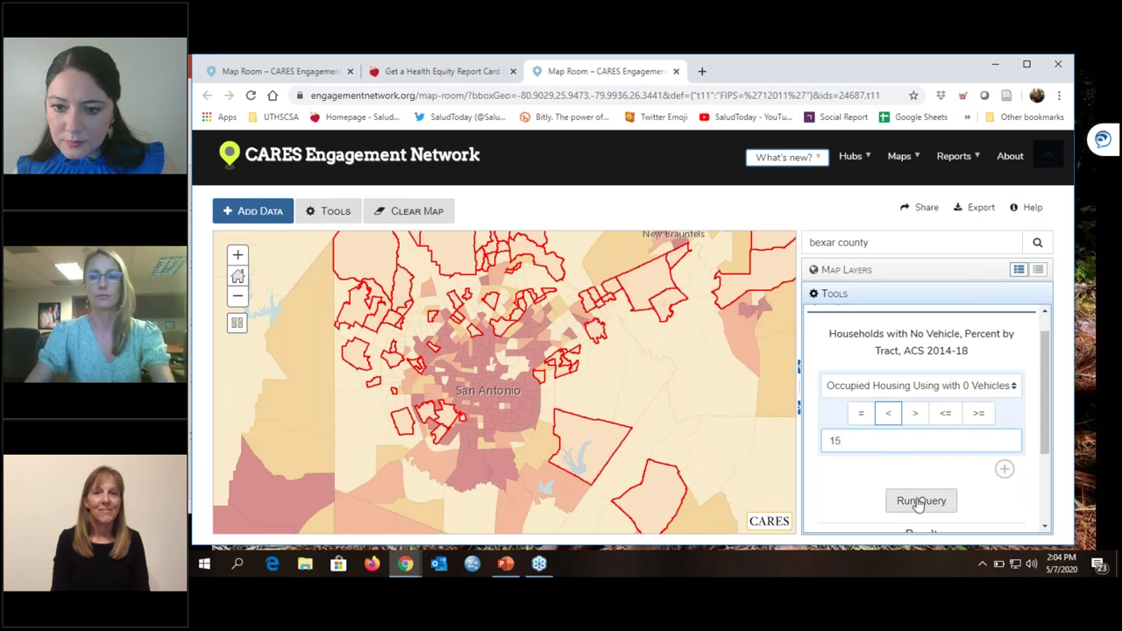
click(921, 500)
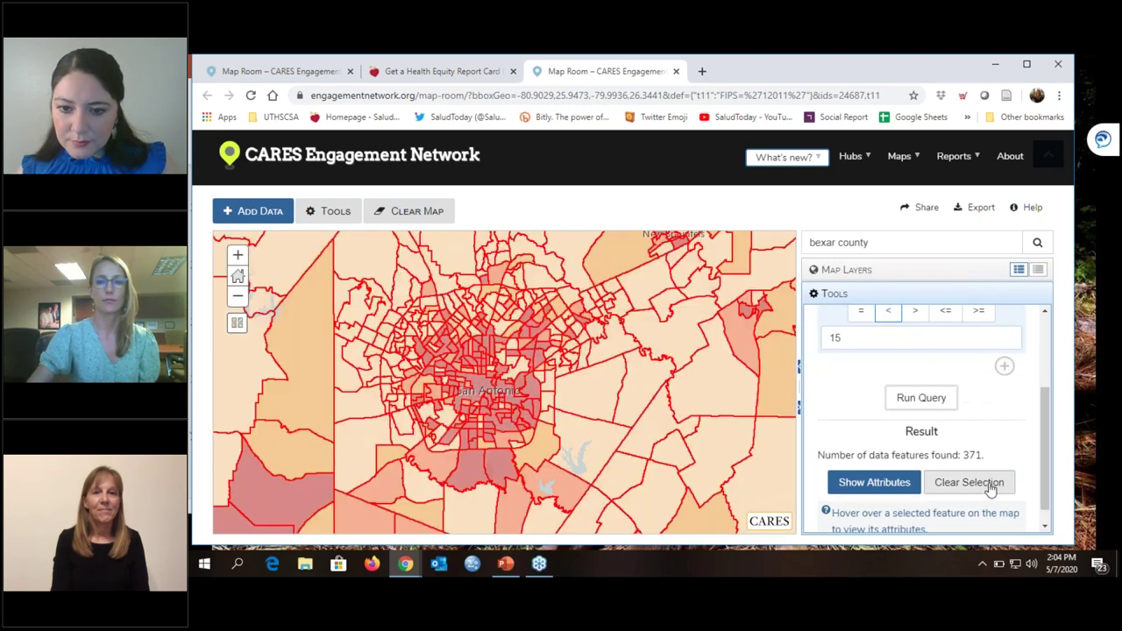
- Change the percentage query's condition to greater than 15 and rerun it
scroll(997, 383, up, 1)
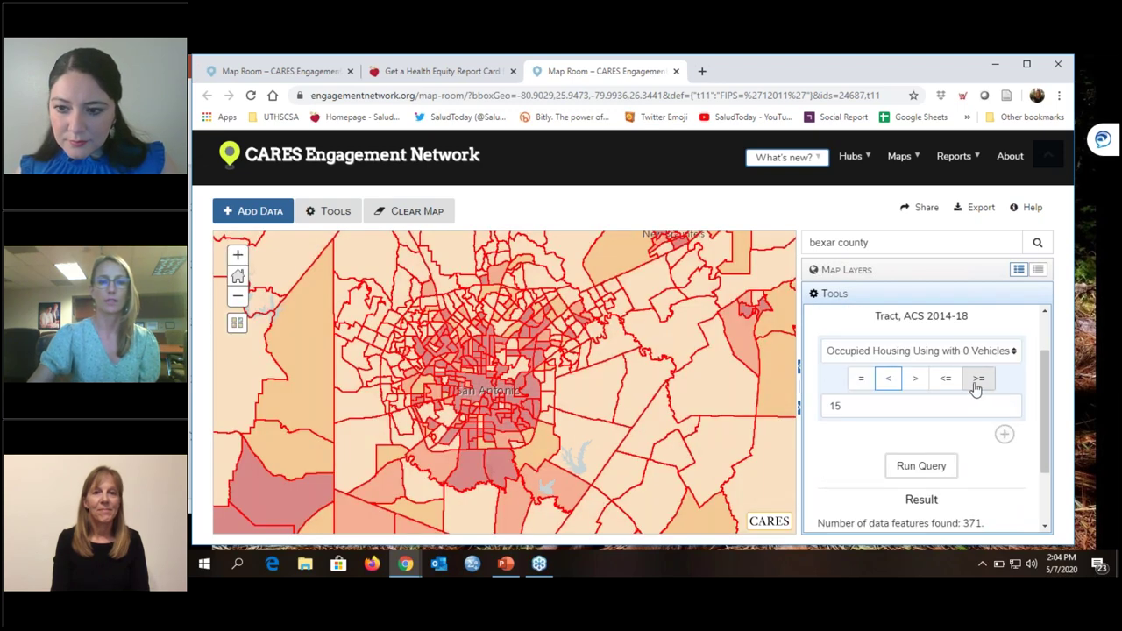
click(917, 381)
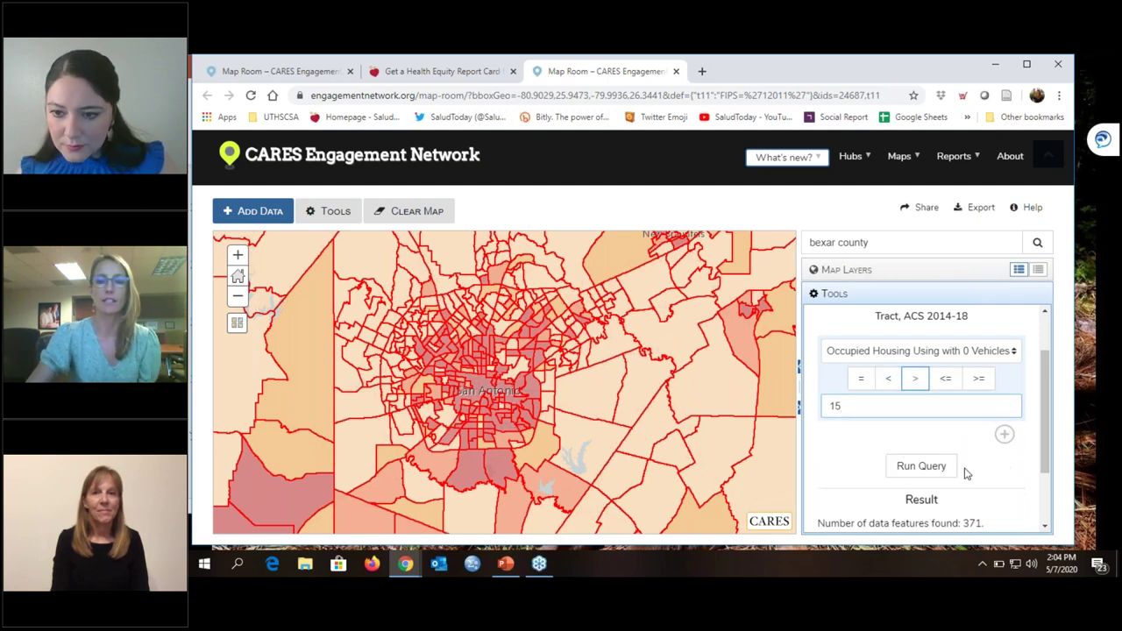
click(926, 468)
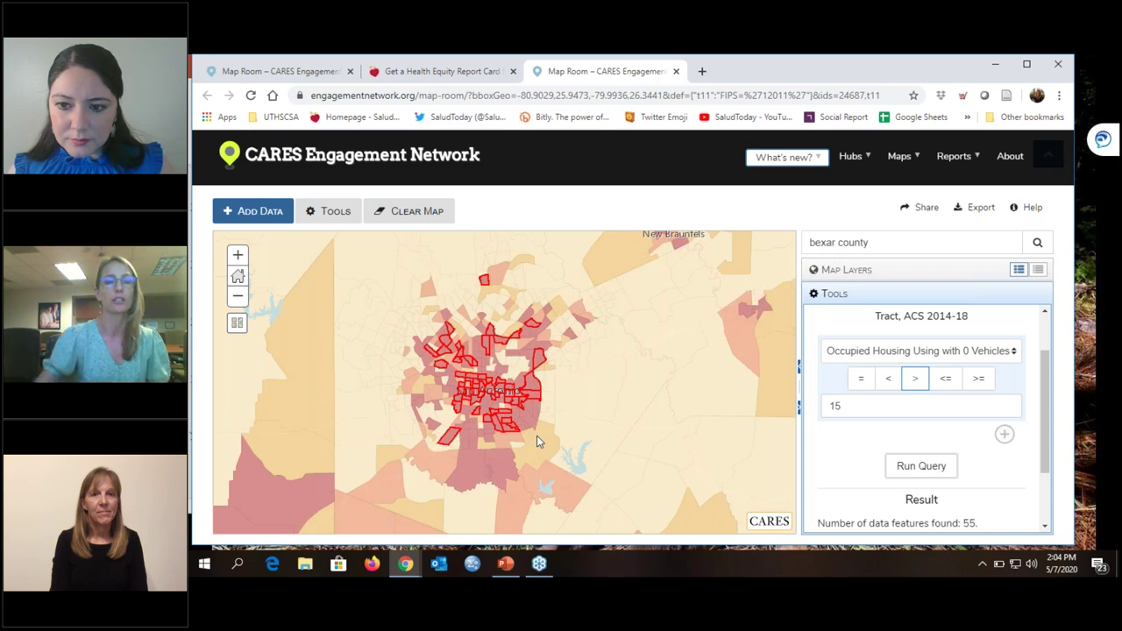
- Show the attribute table of the selected San Antonio tracts, look through its rows, close it and return to the map layers
click(505, 394)
scroll(505, 394, up, 2)
scroll(1026, 479, down, 1)
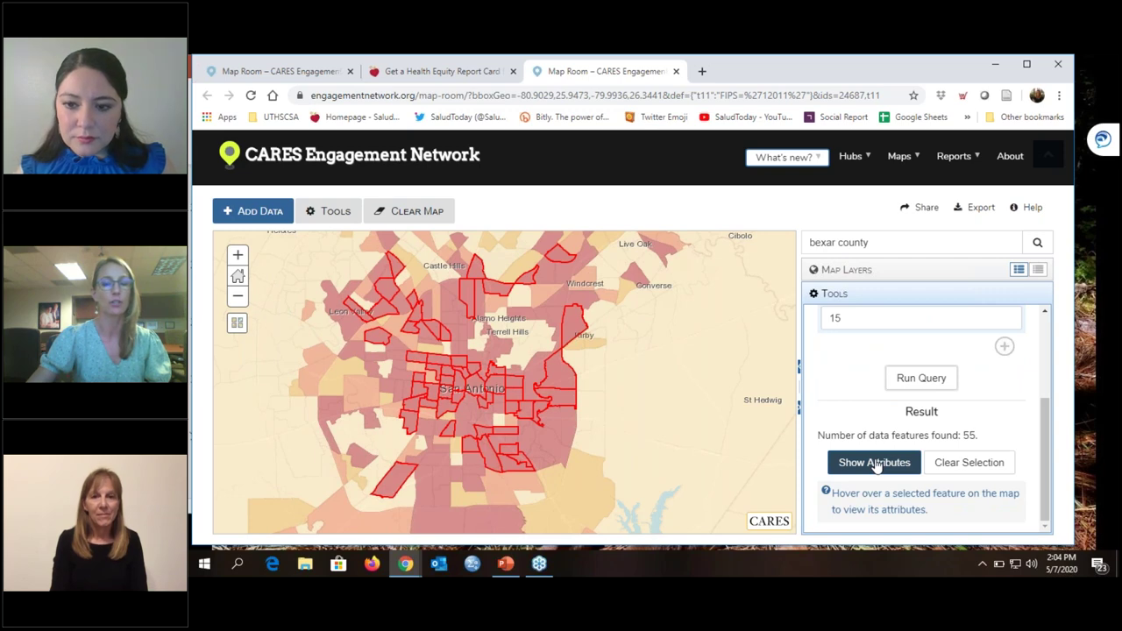
click(875, 464)
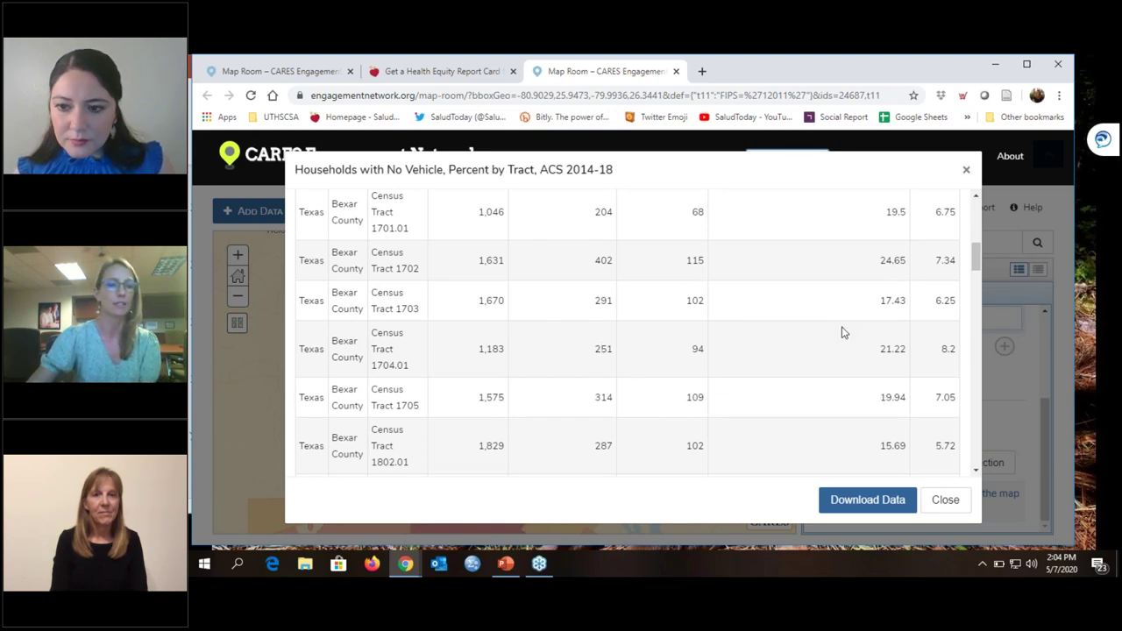
scroll(841, 327, down, 10)
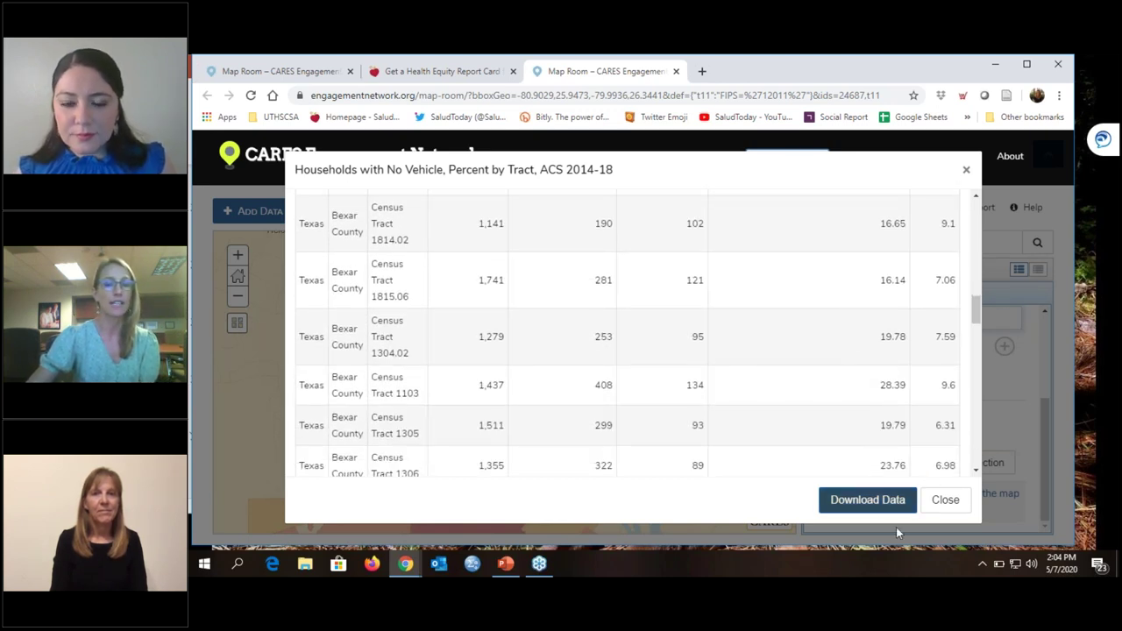
click(940, 501)
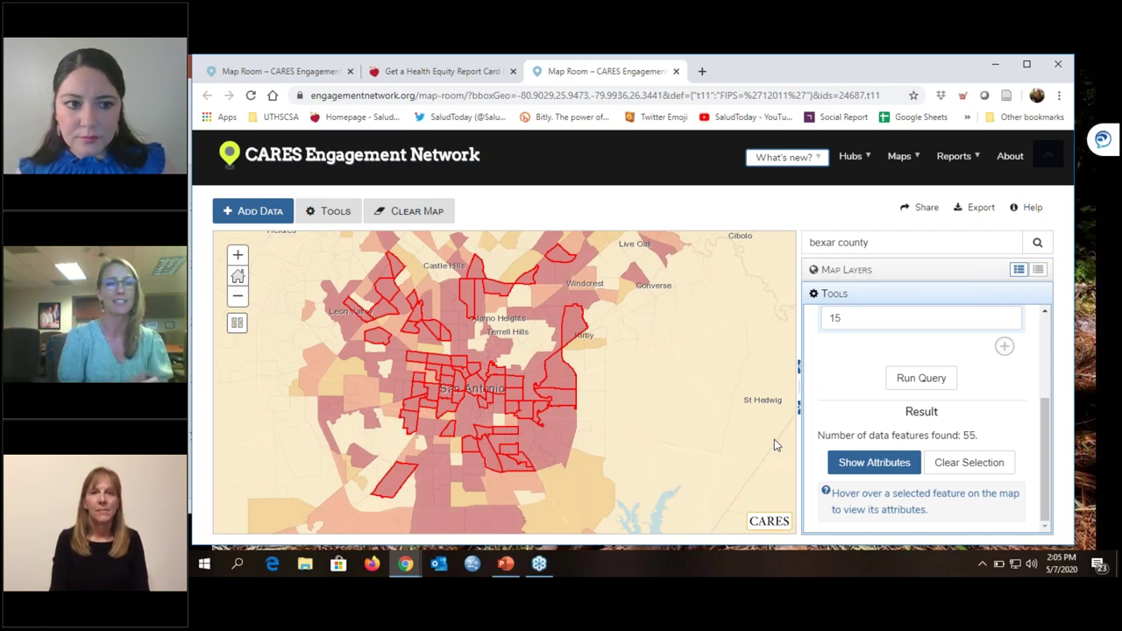
click(851, 276)
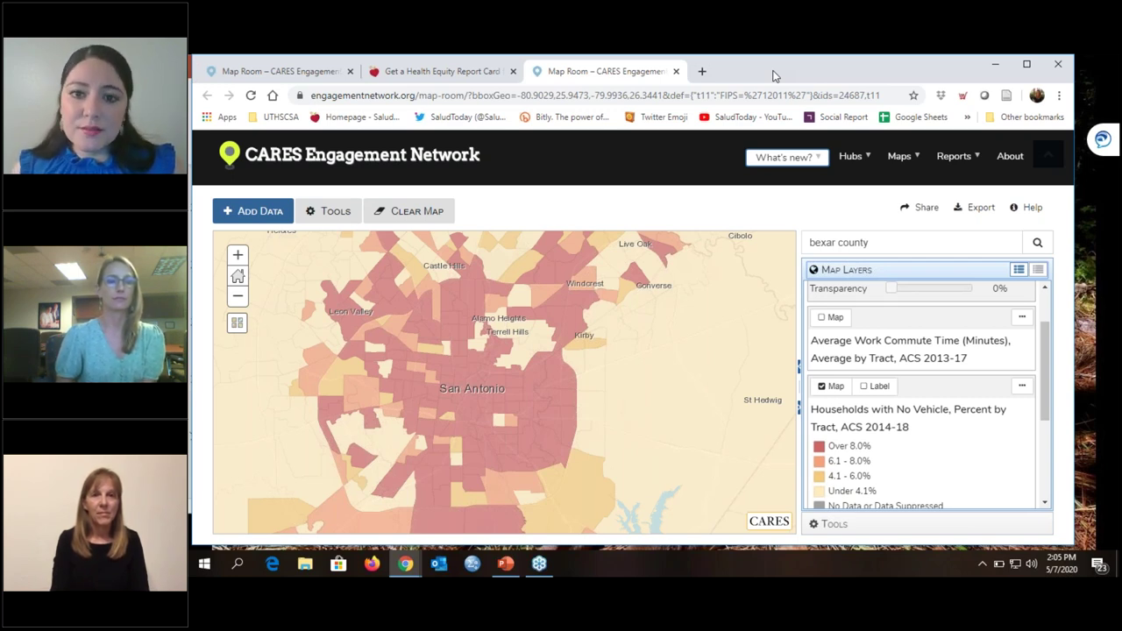
- Return to the health equity report card and examine the data sources for the transportation, education, housing and health indicators
click(498, 77)
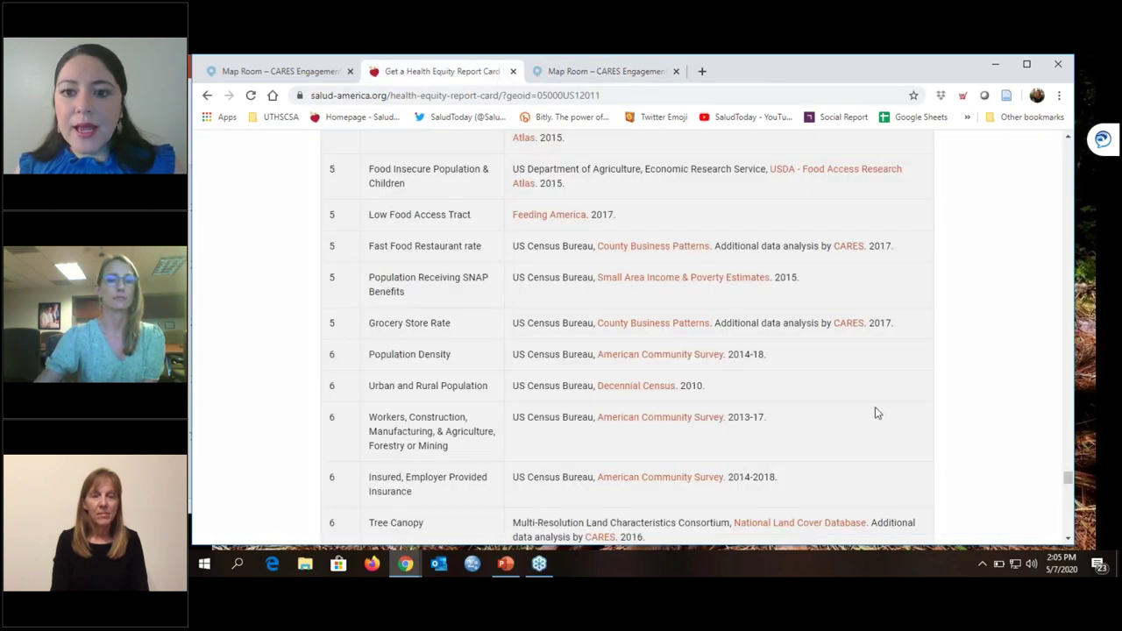
scroll(941, 447, up, 5)
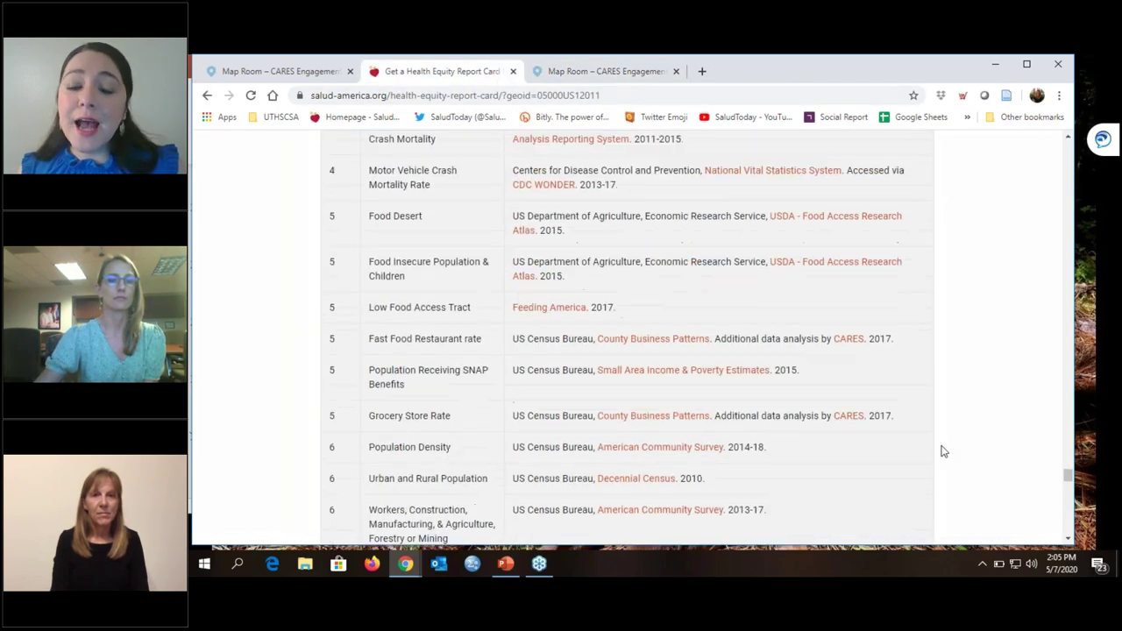
scroll(932, 438, up, 3)
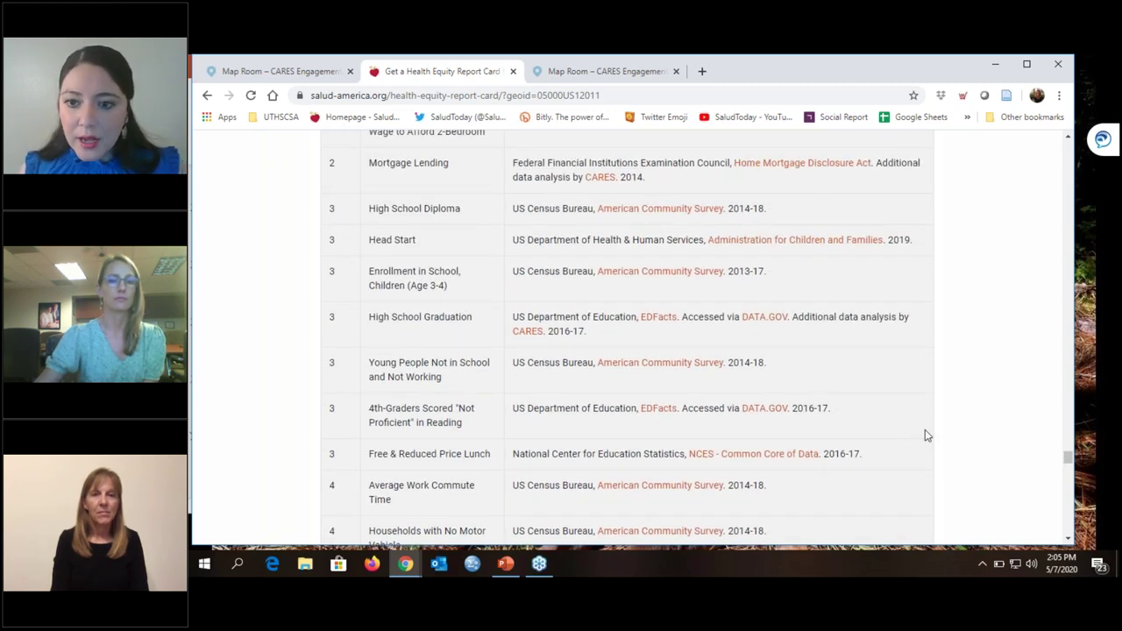
scroll(931, 433, up, 1)
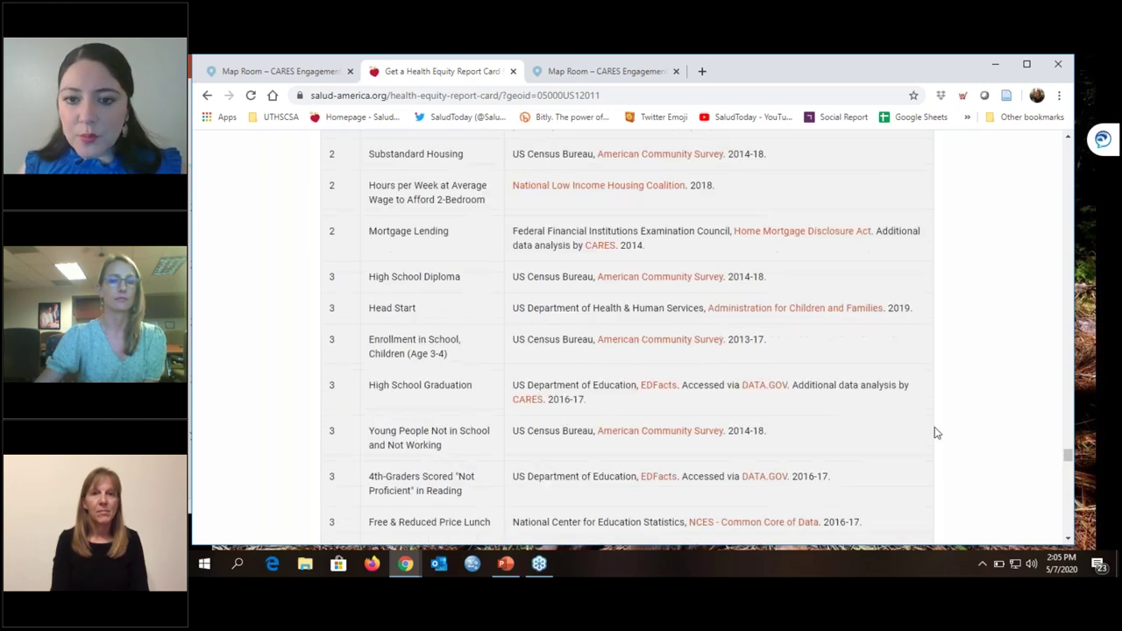
scroll(938, 432, up, 1)
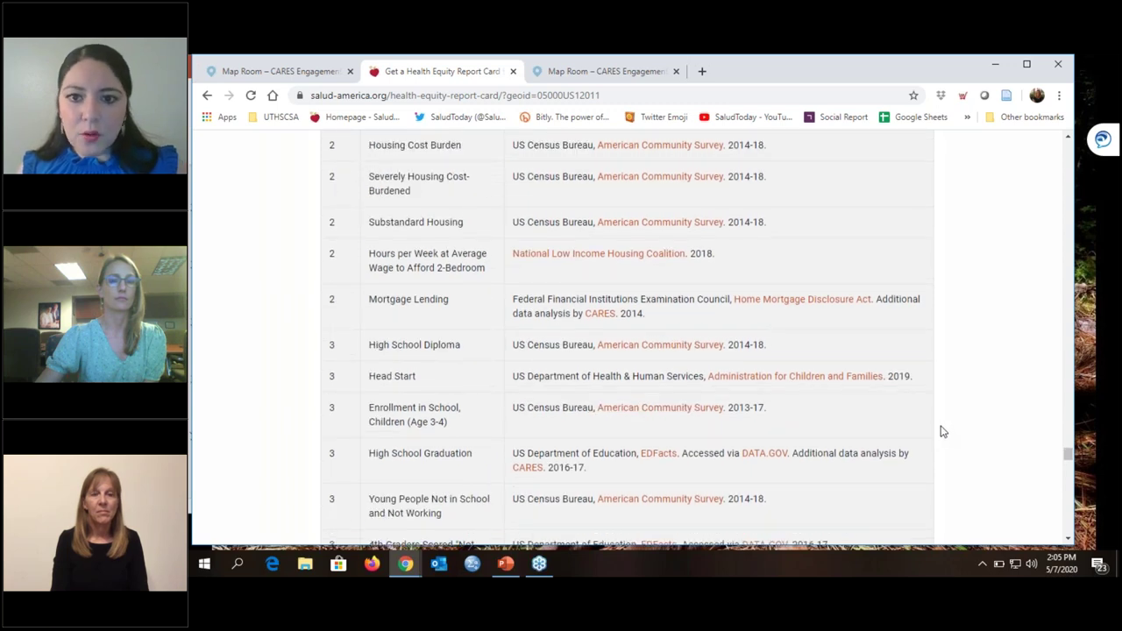
scroll(945, 430, up, 2)
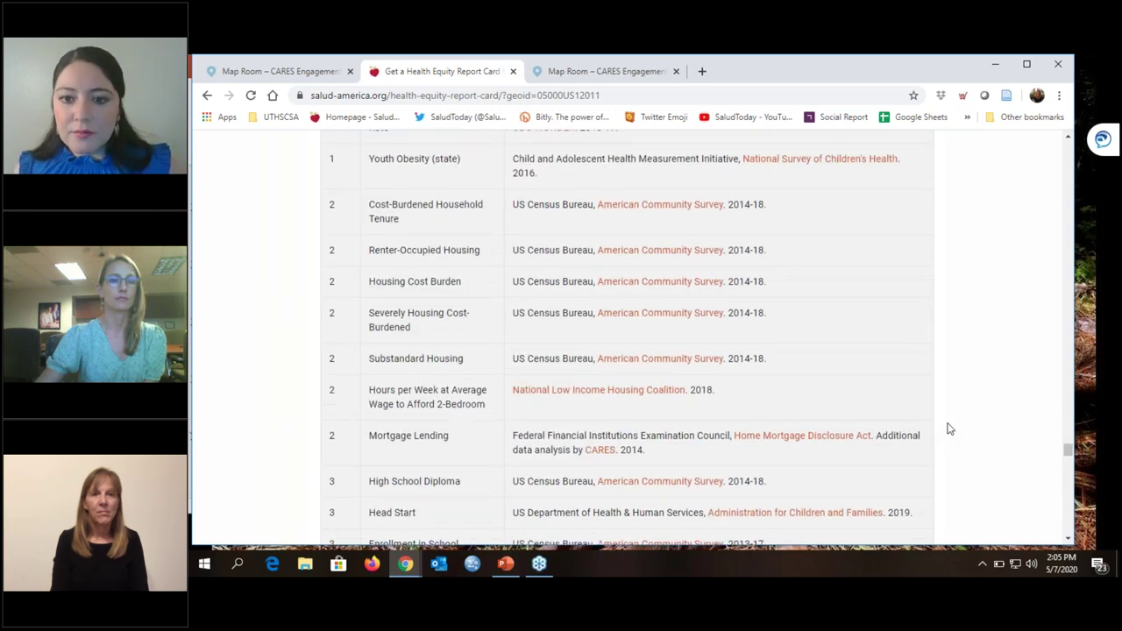
scroll(947, 426, up, 1)
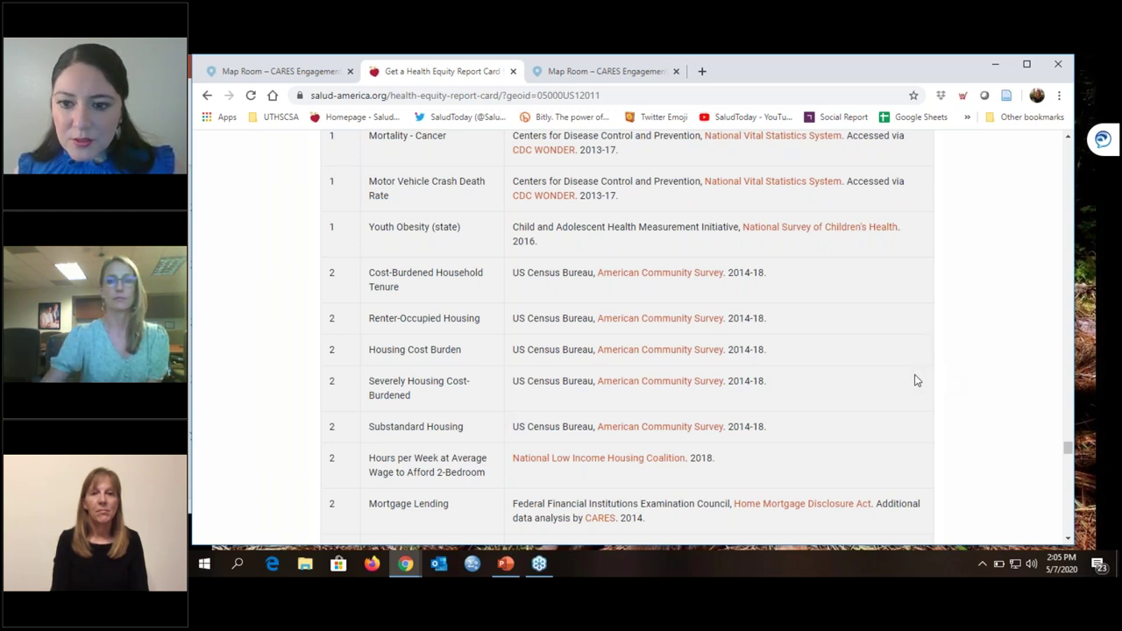
scroll(919, 381, up, 3)
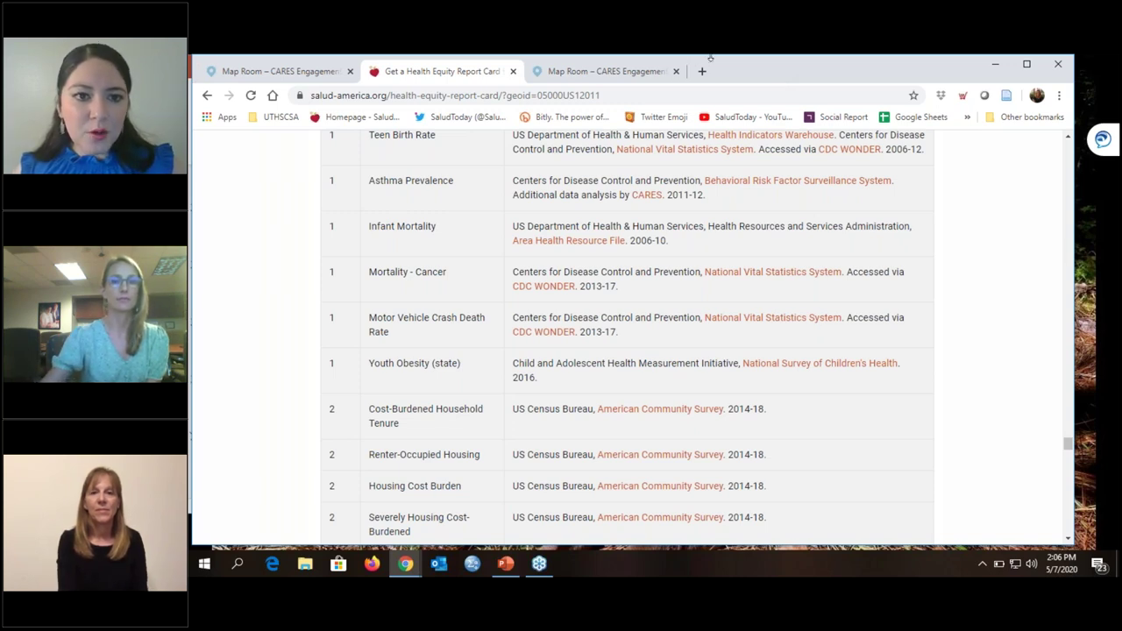
- Return to the no-vehicle households map, show the layer's legend and geography settings, and postpone the Dell update reminder
click(628, 77)
drag(1045, 385, 1060, 431)
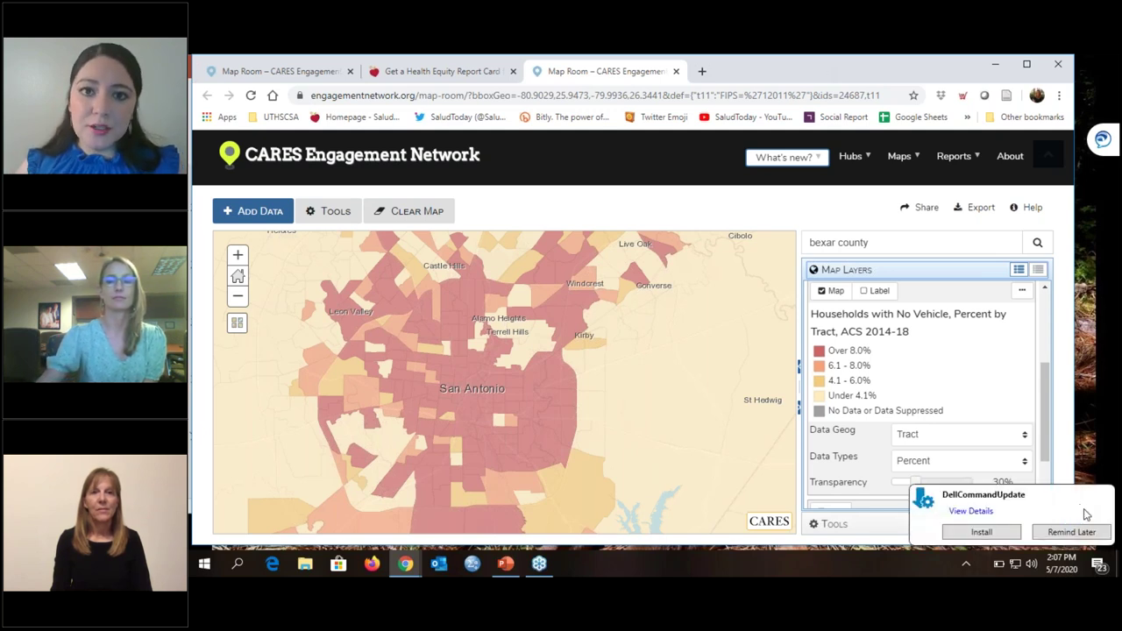
click(1100, 531)
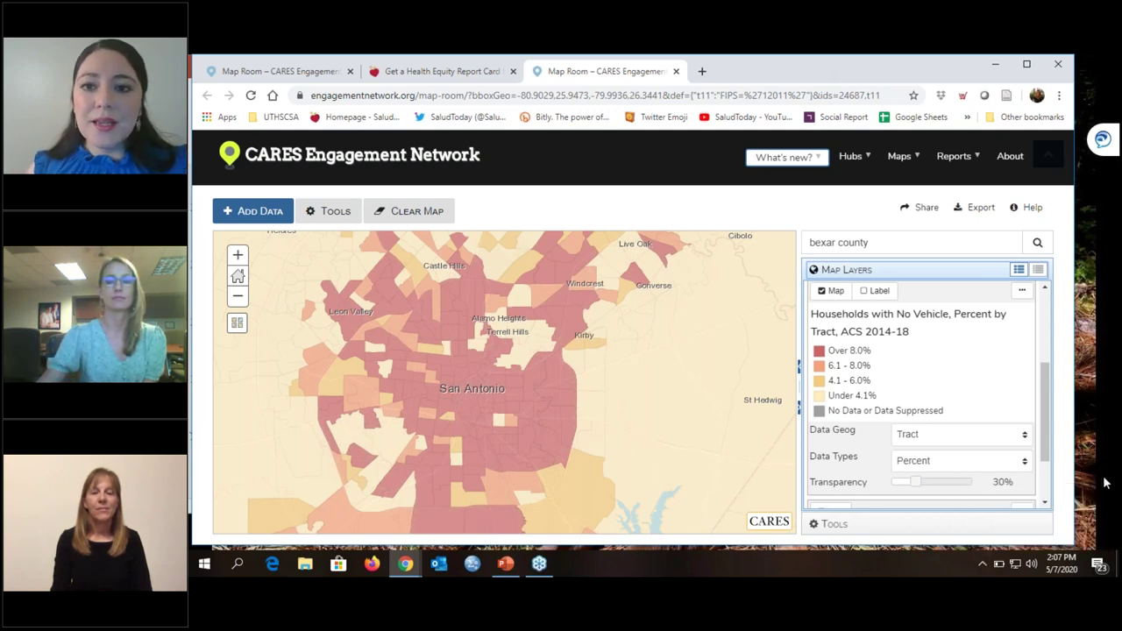